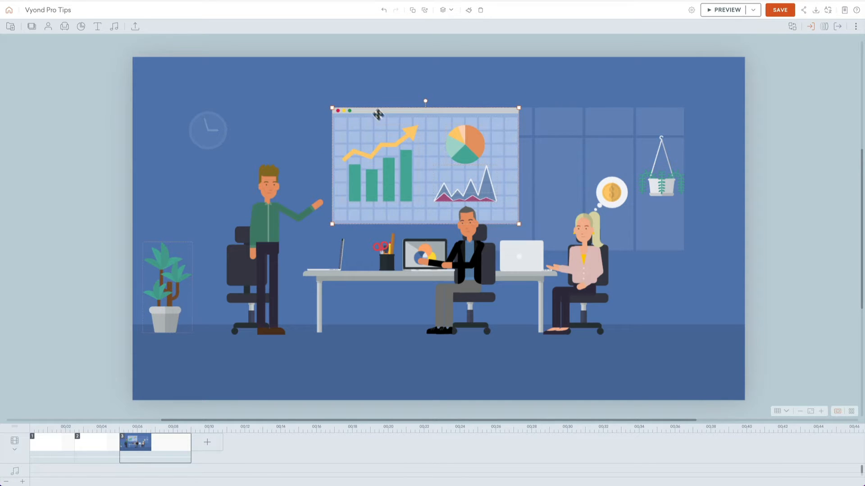
Step: Change the scene background's wall colour to the teal green from the quick access colours
click(368, 95)
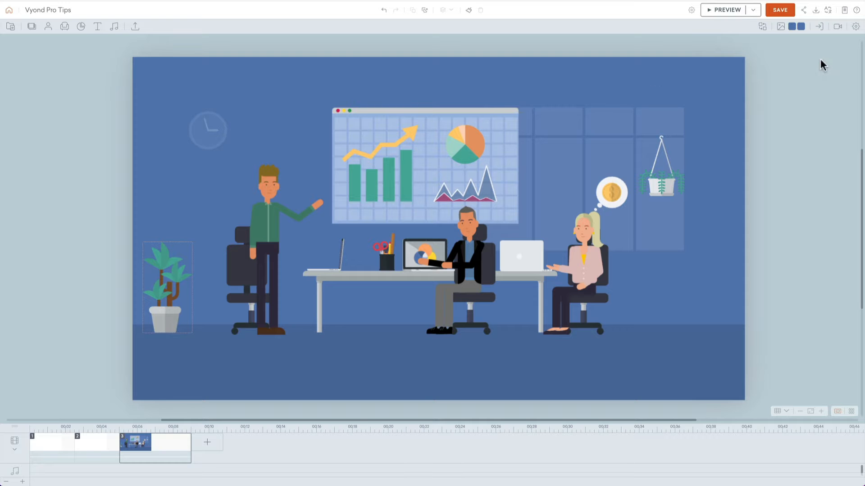
click(801, 28)
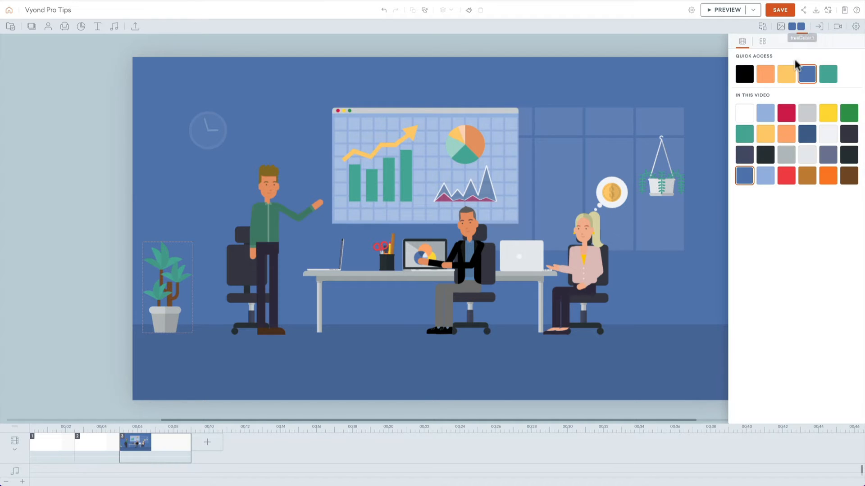
click(786, 74)
click(809, 78)
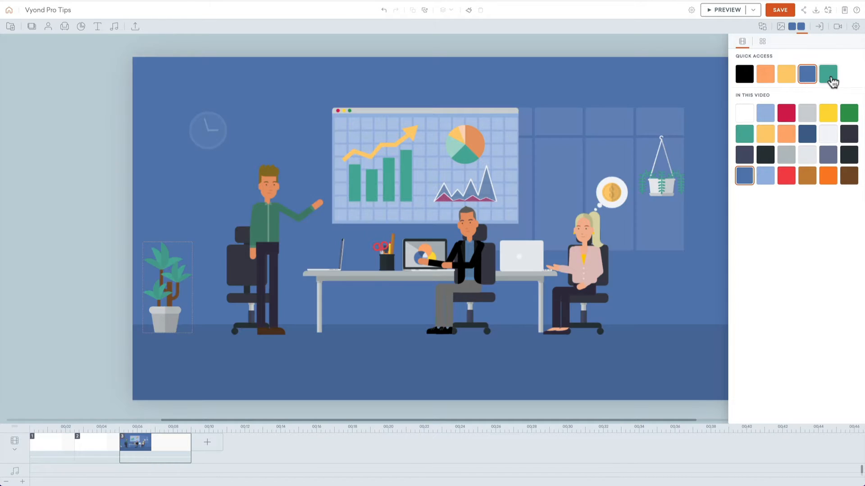
click(831, 79)
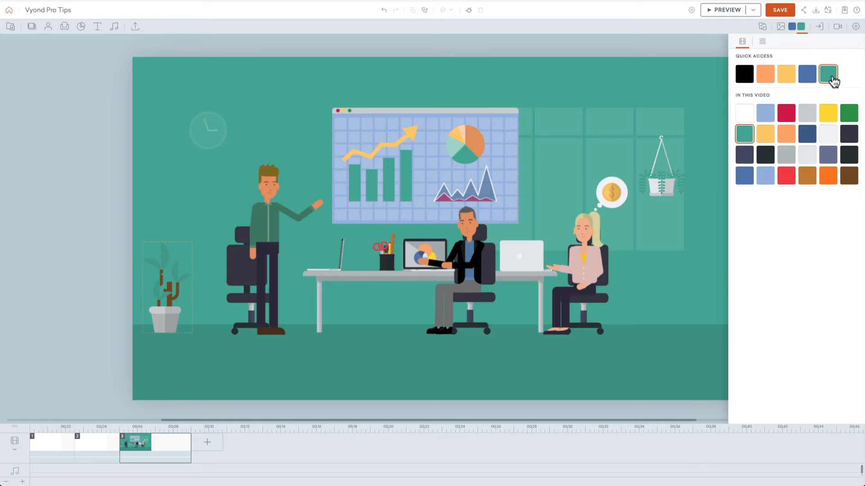
click(766, 77)
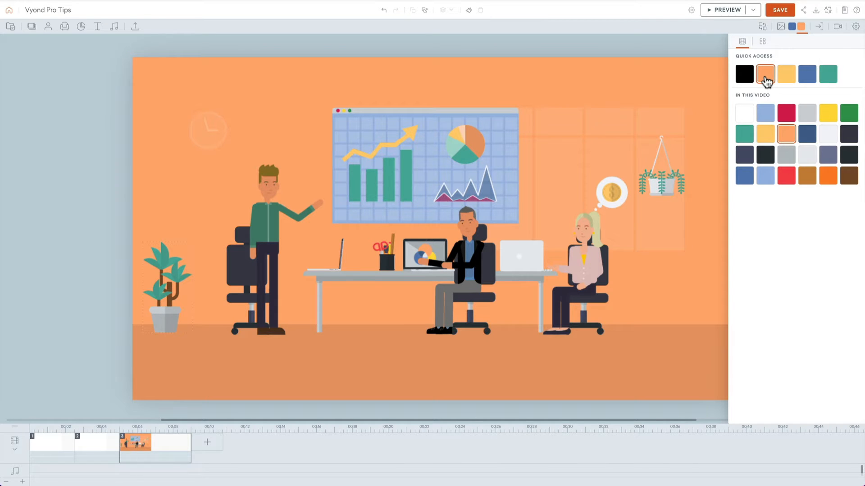
click(830, 77)
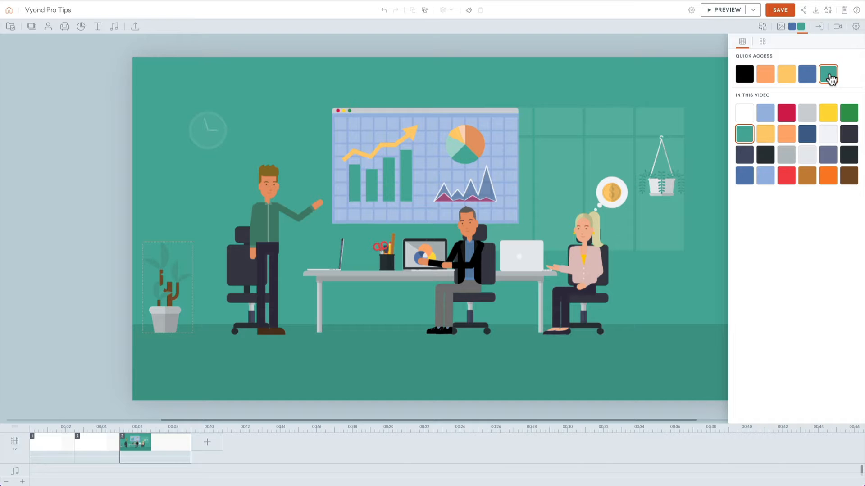
click(681, 91)
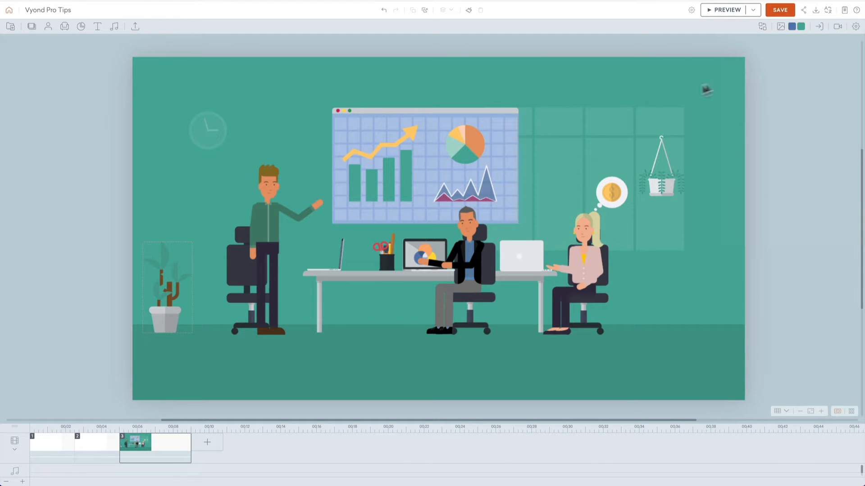
Step: Add a camera with a whole-scene movement and enlarge its end frame to about 624 × 351 px
click(837, 27)
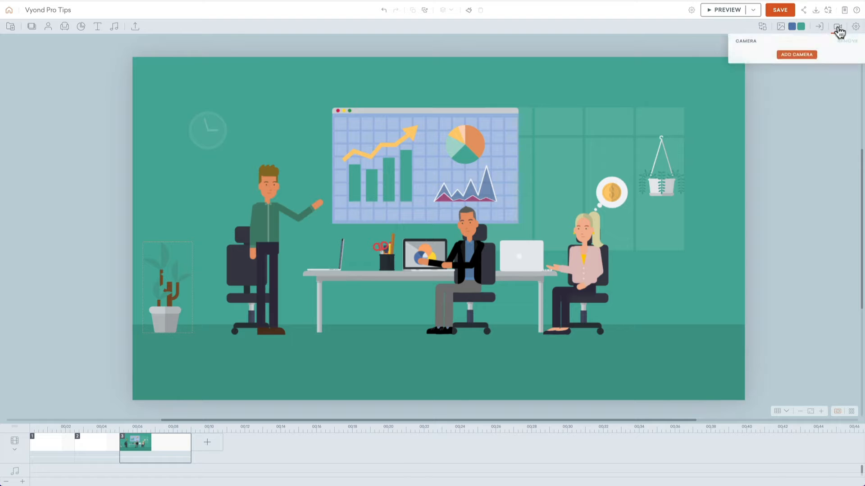
click(804, 55)
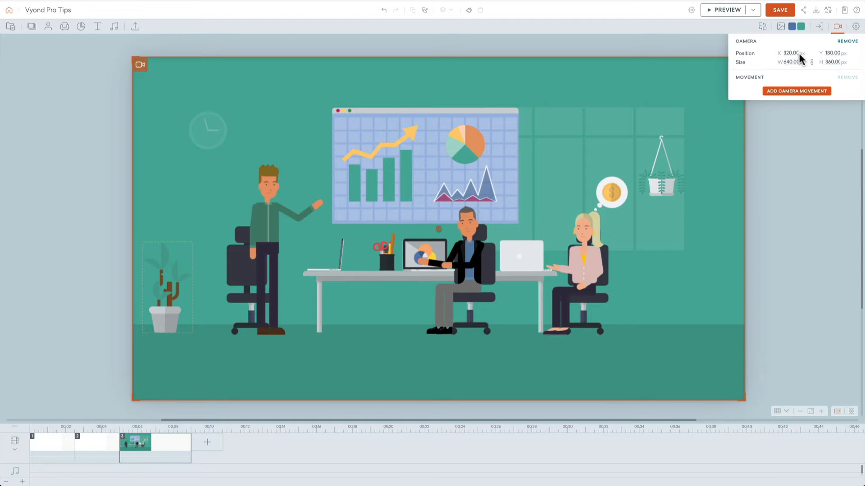
click(780, 92)
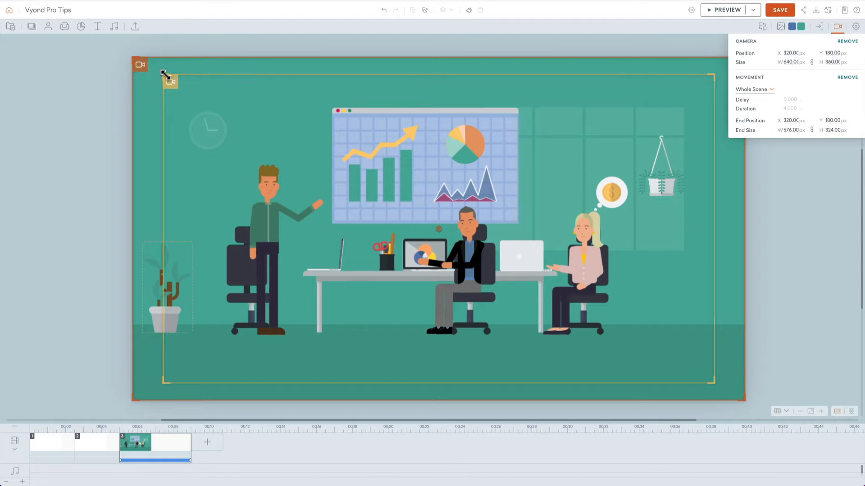
drag(164, 77, 139, 69)
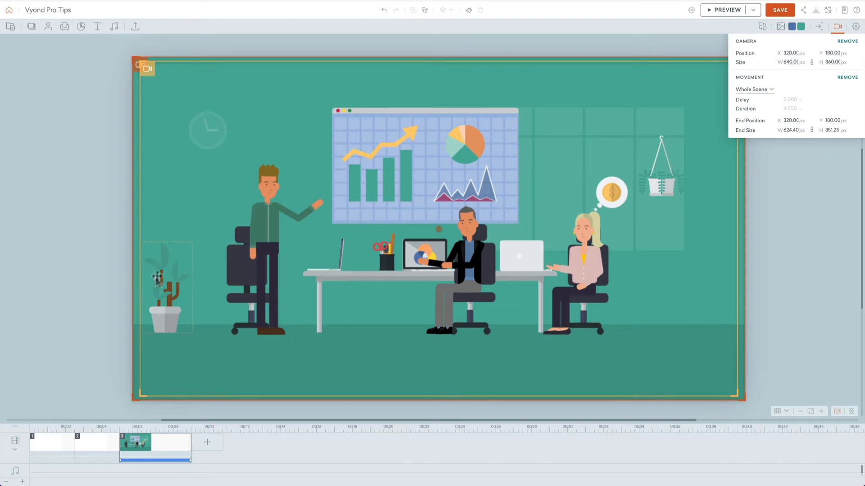
Step: Delete the two blank scenes before the office scene and extend the office scene to about 6 seconds
click(94, 446)
shift+click(54, 446)
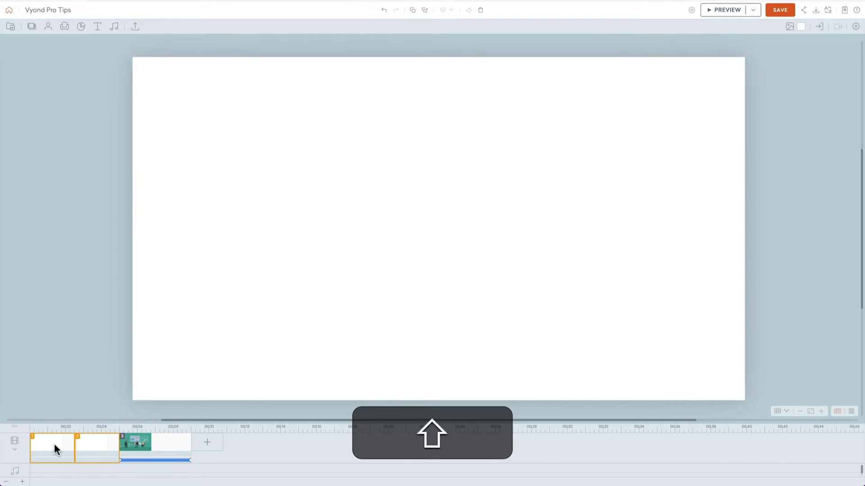
key(shift+BackSpace)
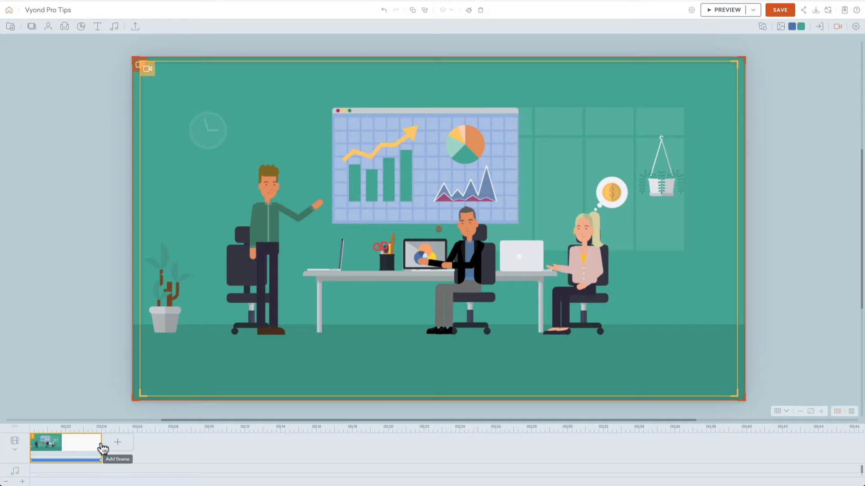
drag(101, 446, 136, 443)
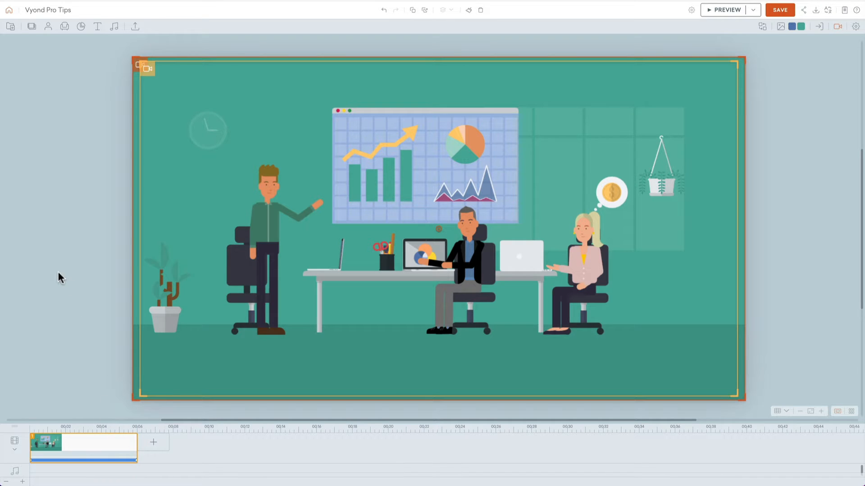
Step: Set the standing man's facial expression to Talk Happy No Lip Sync
click(252, 193)
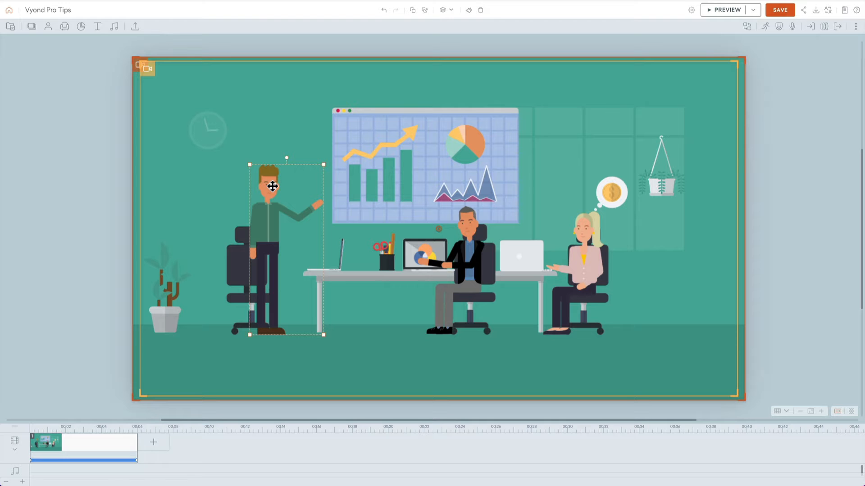
click(779, 27)
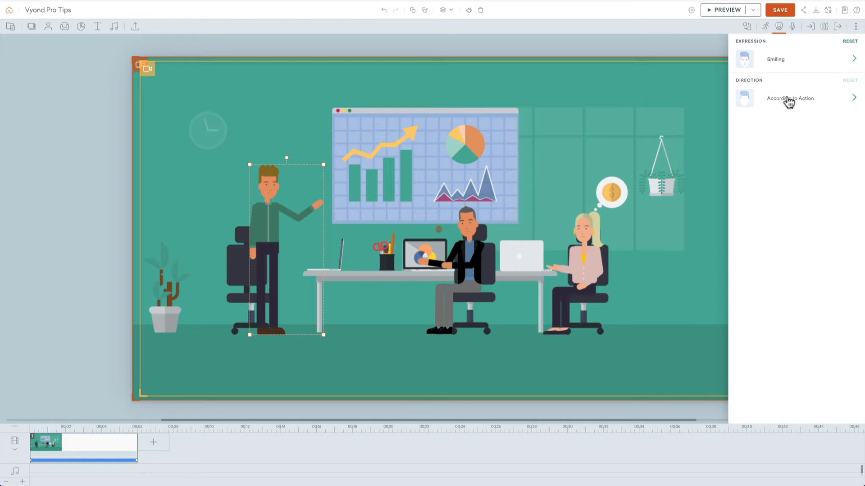
click(791, 61)
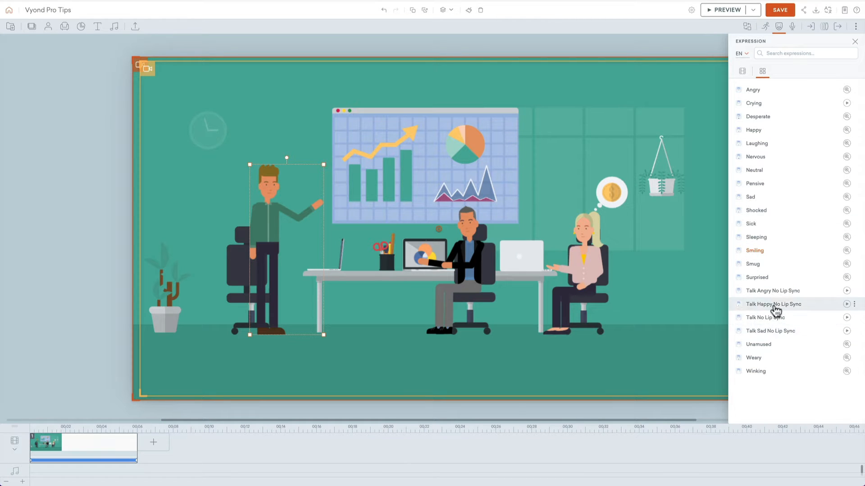
click(774, 306)
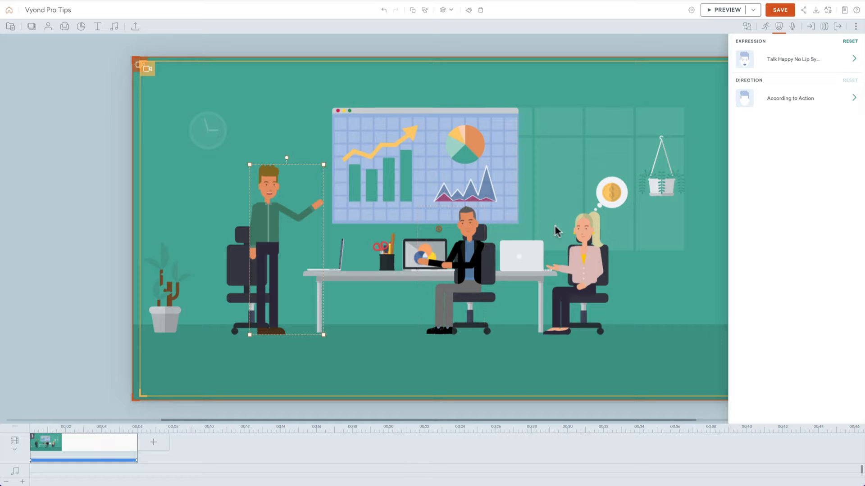
Step: Remove the seated woman's thought bubble and move the hanging plant into the space above her
click(611, 190)
drag(663, 184, 612, 185)
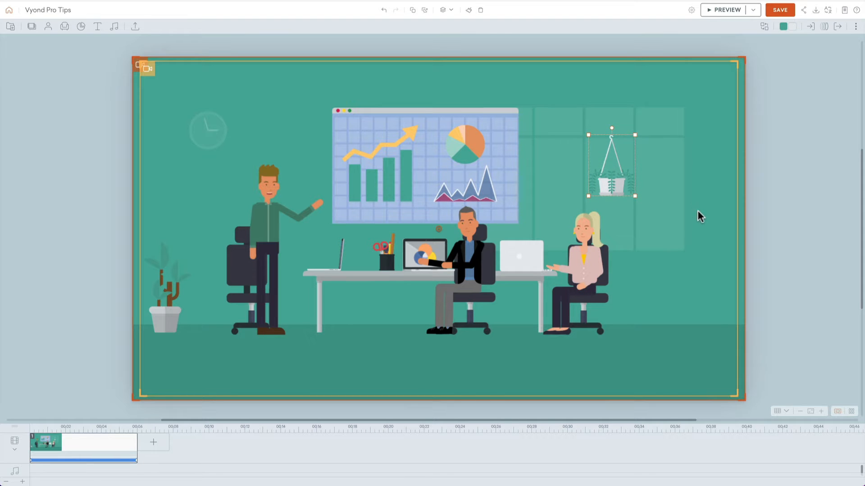
Step: Preview the office scene's animation and camera movement, and return to editing
key(super+p)
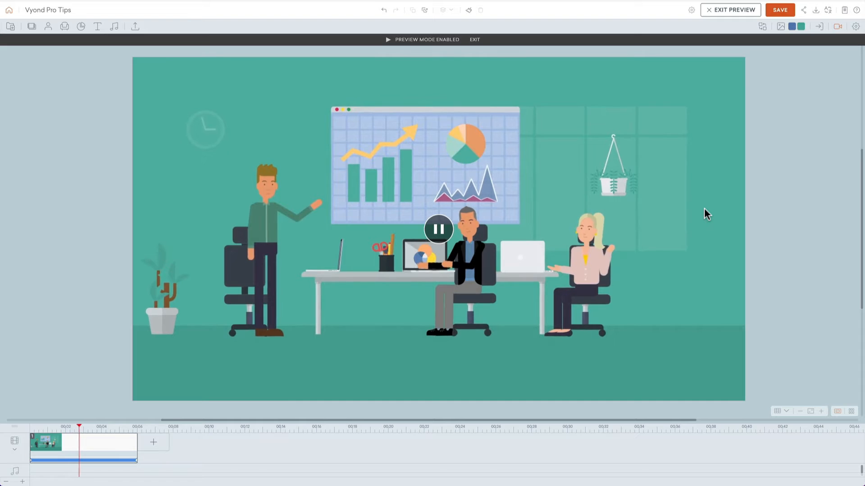
key(Escape)
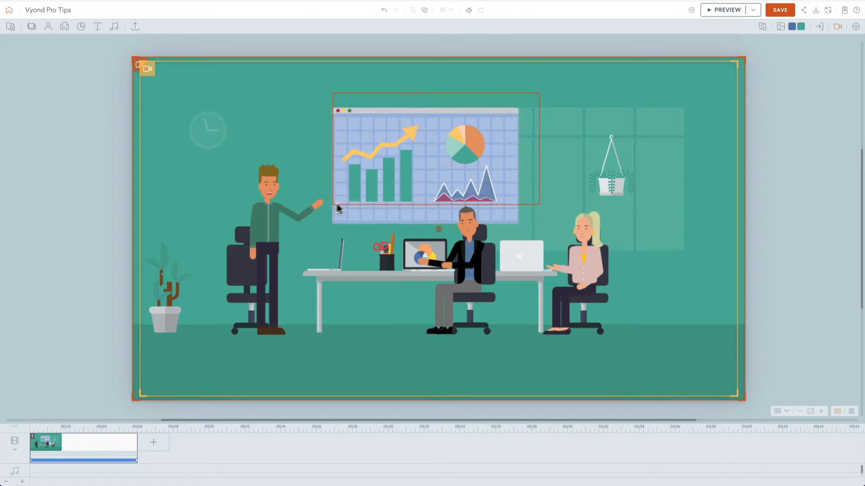
Step: Move the chart board slightly down and to the right on the wall
click(376, 193)
mouse_move(377, 193)
mouse_down()
mouse_move(396, 197)
mouse_move(386, 201)
mouse_up()
Step: Enlarge the standing man slightly, bring him to the front, and position him beside the chart board
click(315, 174)
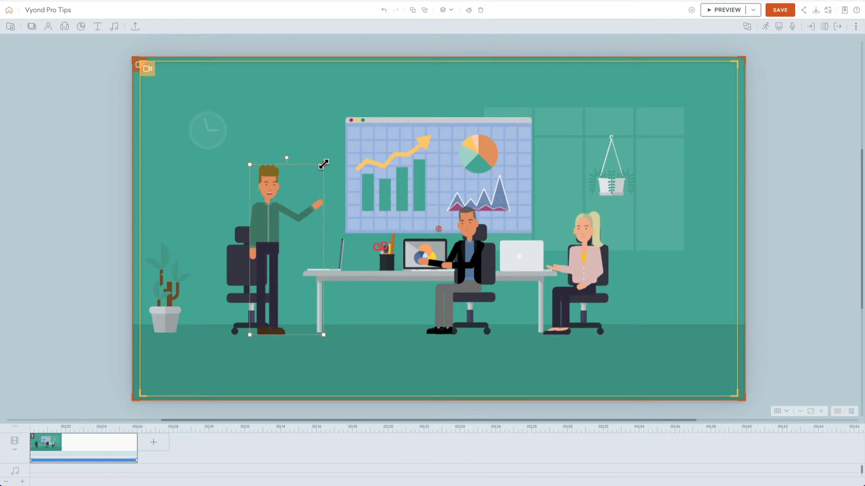
drag(324, 164, 329, 152)
drag(268, 176, 298, 191)
key(shift+super+Up)
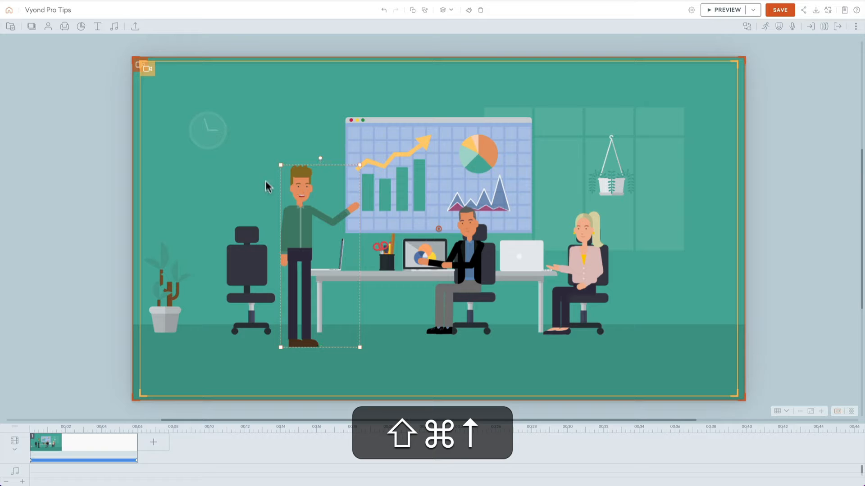
click(305, 146)
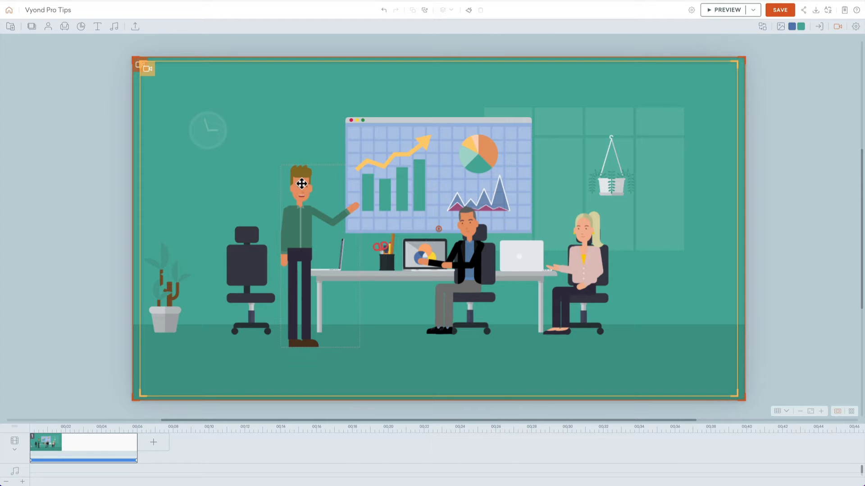
drag(299, 225, 274, 197)
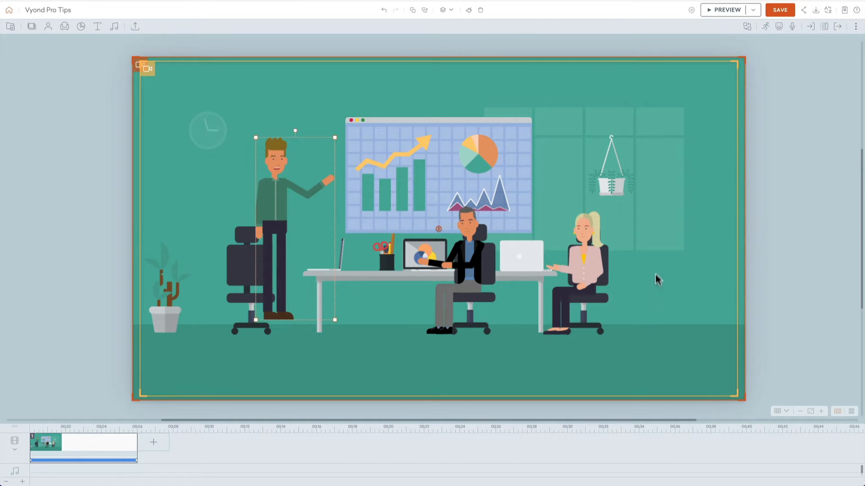
Step: Enlarge the desk group with both seated colleagues from its centre and move it slightly lower in the scene
drag(657, 260, 336, 341)
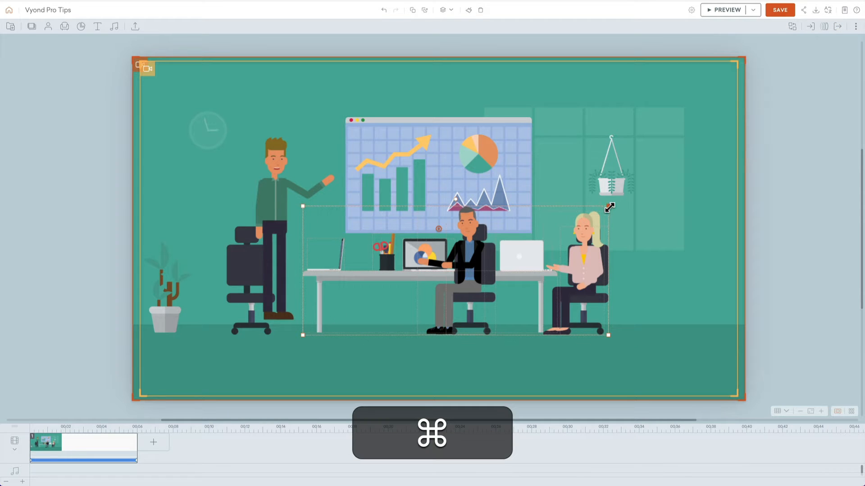
drag(609, 207, 627, 198)
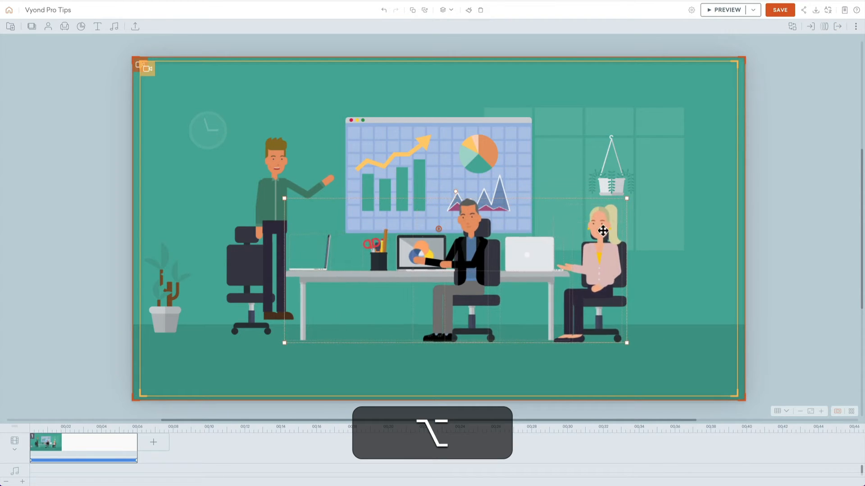
drag(602, 231, 600, 244)
Step: Shrink the standing man slightly and move him so he overlaps the desk and the left part of the chart board
click(307, 196)
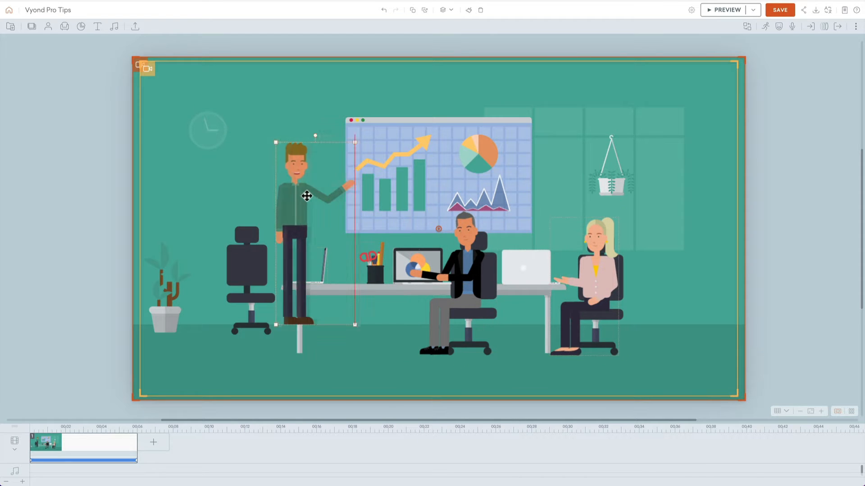
drag(307, 196, 324, 204)
drag(371, 150, 363, 163)
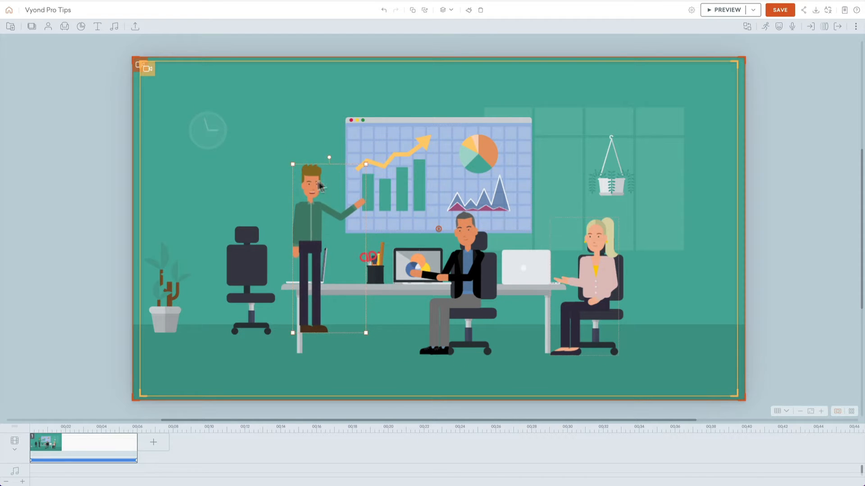
drag(316, 182, 343, 184)
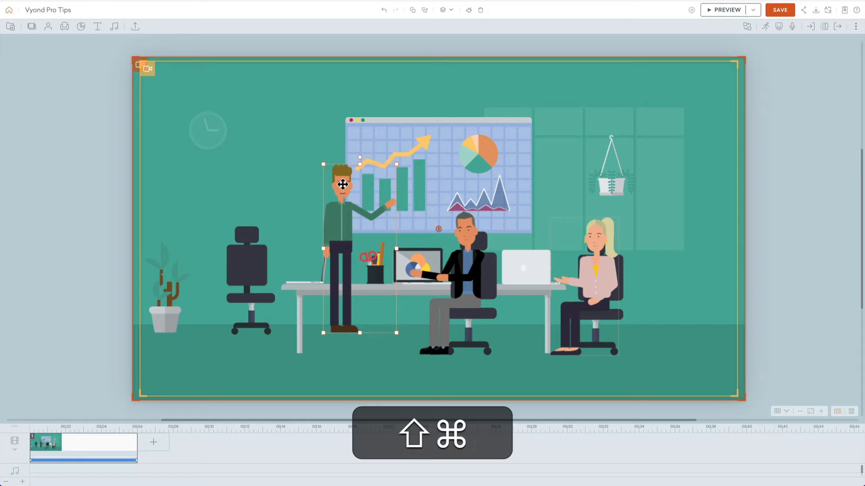
Step: Layer the standing man behind the desk but in front of the chart board, and shift him slightly left
key(shift+super+Down)
key(super+Up)
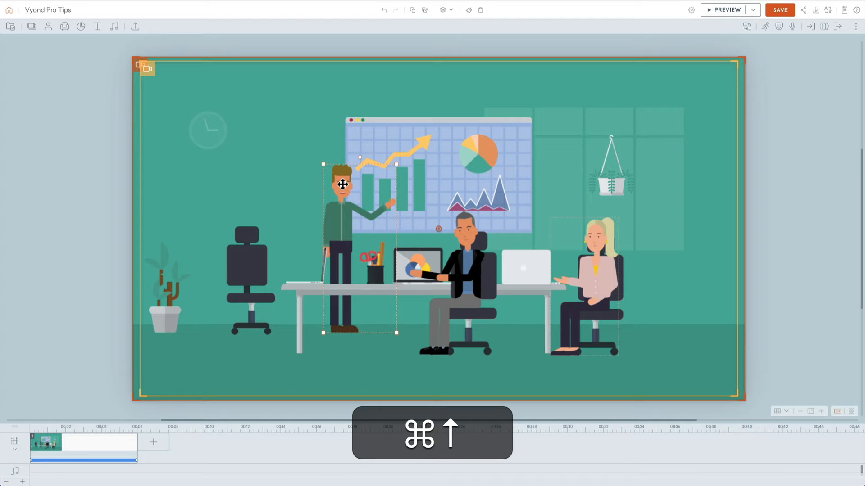
drag(343, 184, 331, 186)
click(285, 152)
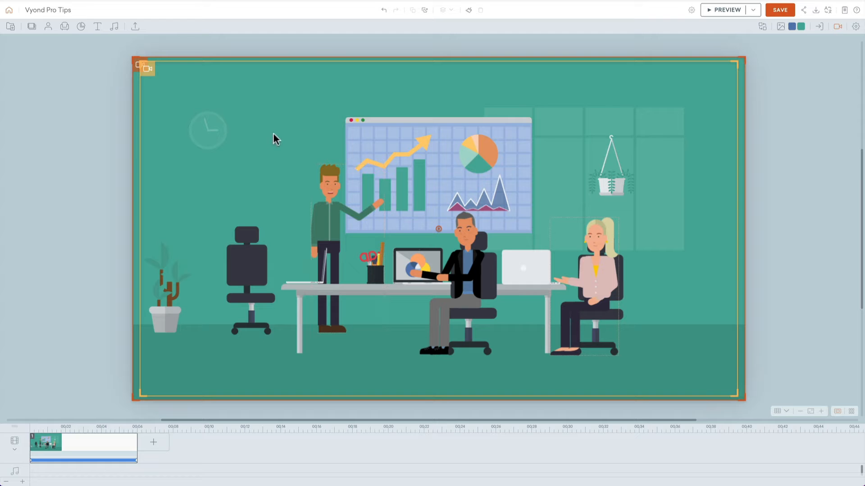
Step: Enlarge the potted floor plant and place it in the scene's lower-left foreground, overlapping the empty chair
click(173, 277)
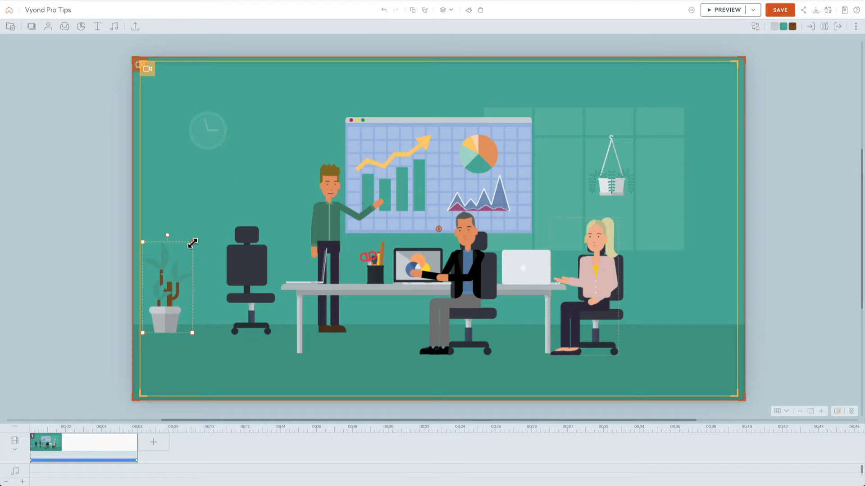
drag(192, 243, 285, 137)
drag(196, 151, 184, 233)
Step: Try the lighter teal #61BDAD on the large foreground plant's leaves and undo it
click(784, 27)
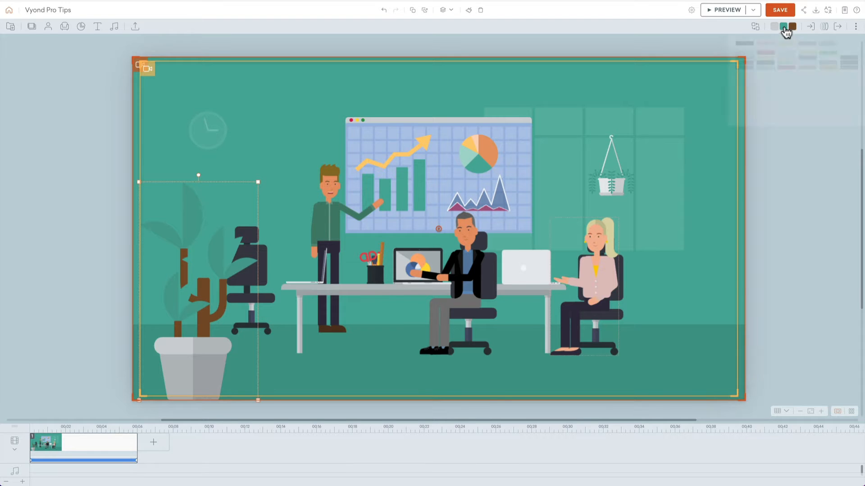
click(762, 41)
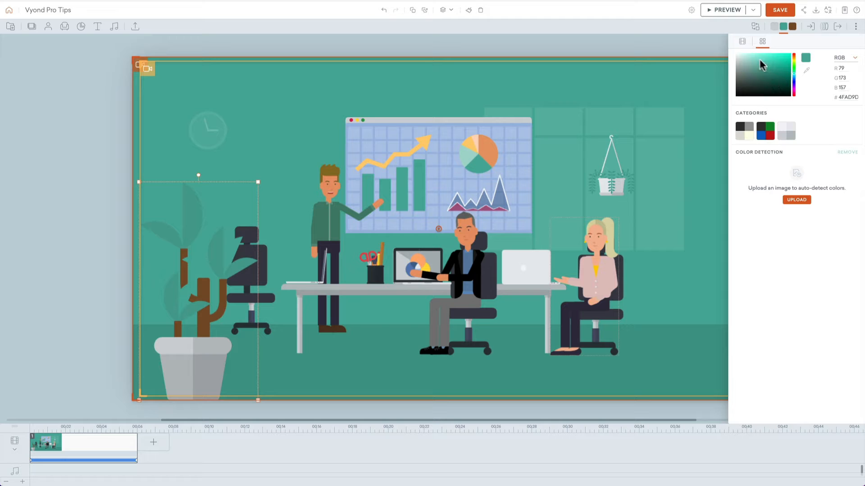
click(764, 67)
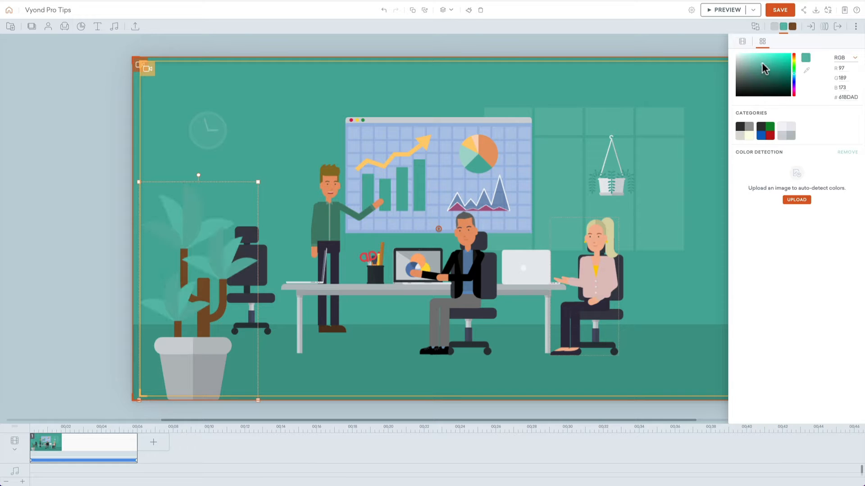
key(super+z)
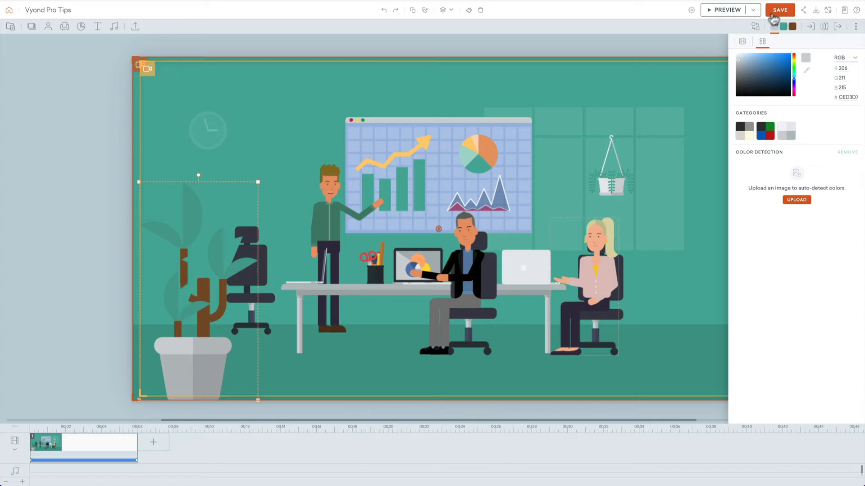
Step: Recolour the large foreground plant's leaves to the darker teal #34887A
click(783, 26)
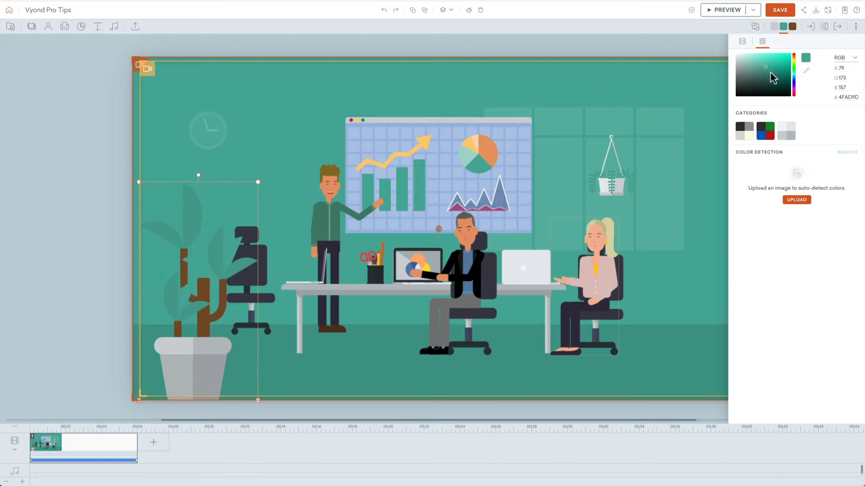
click(770, 73)
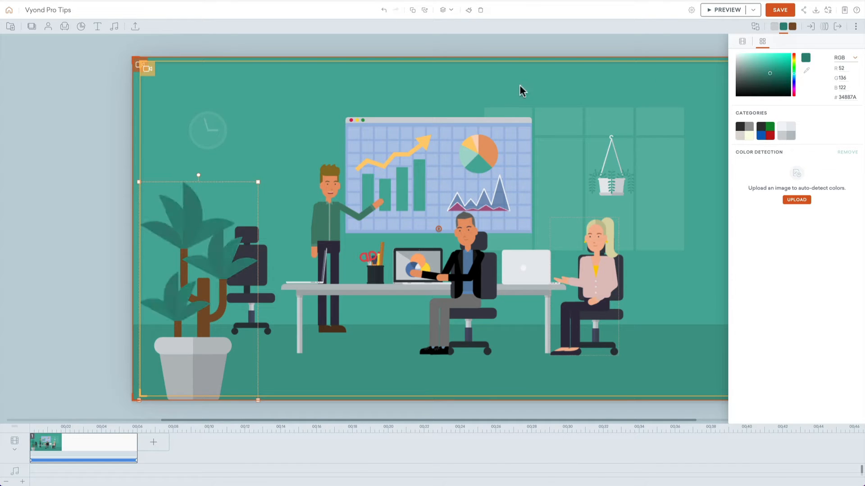
Step: Duplicate the foreground plant, place the copy at the scene's lower-right edge, enlarge it and let it extend past the frame
click(193, 220)
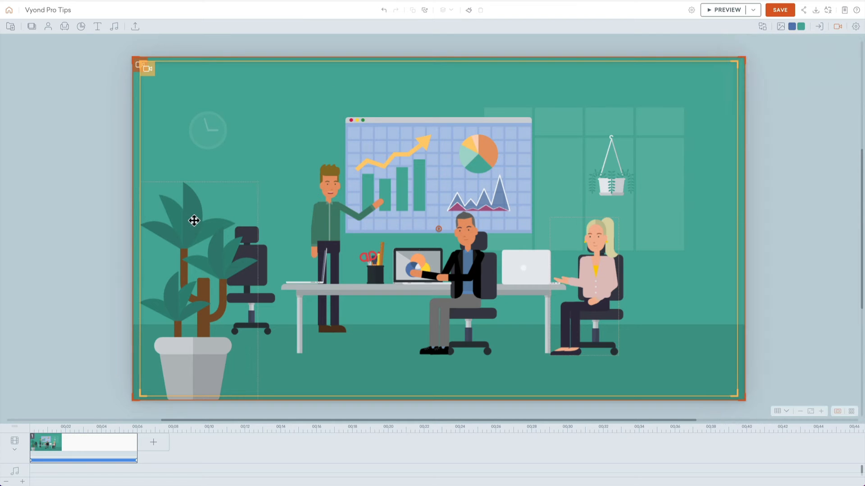
key(super+c)
key(super+v)
drag(205, 234, 713, 240)
drag(772, 192, 800, 140)
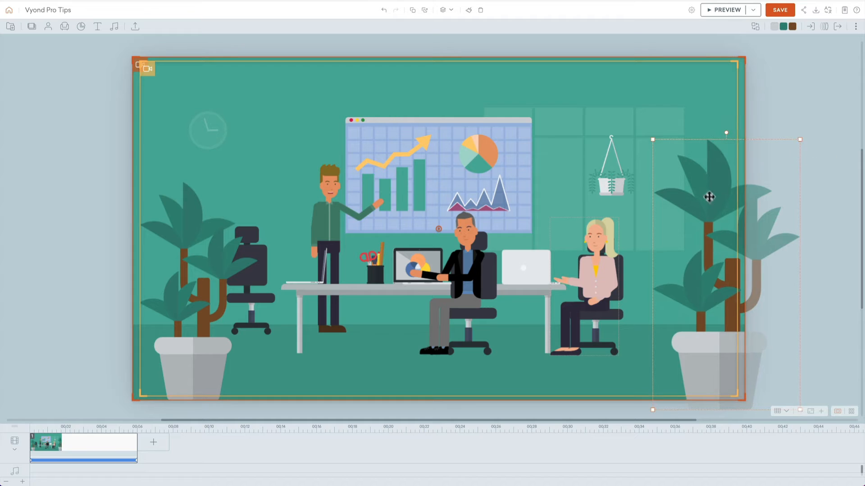
drag(708, 196, 721, 219)
Step: Enlarge the left foreground plant, shift it partly outside the scene's left edge, and lower both plants below the bottom edge
click(190, 215)
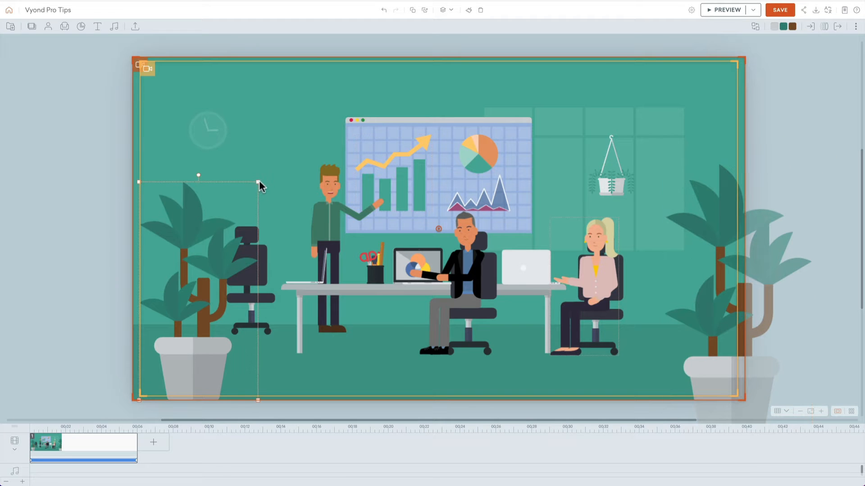
drag(260, 186, 275, 151)
drag(193, 198, 165, 237)
mouse_move(712, 220)
mouse_down()
mouse_move(710, 210)
mouse_move(711, 234)
mouse_up()
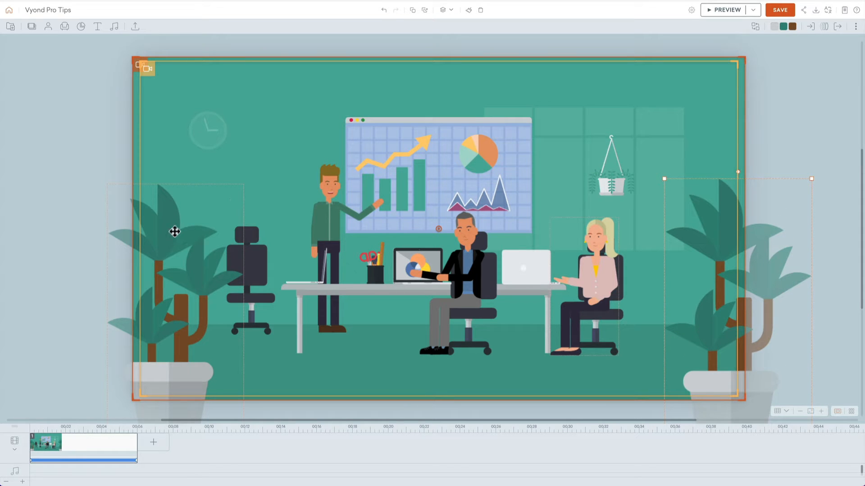
drag(174, 231, 174, 249)
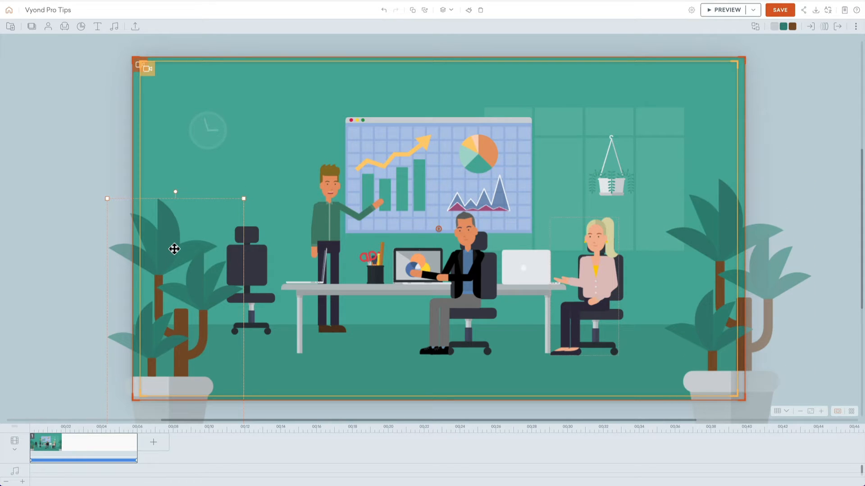
Step: Apply a Line motion path to both foreground plants together
shift+click(712, 239)
click(824, 28)
click(815, 53)
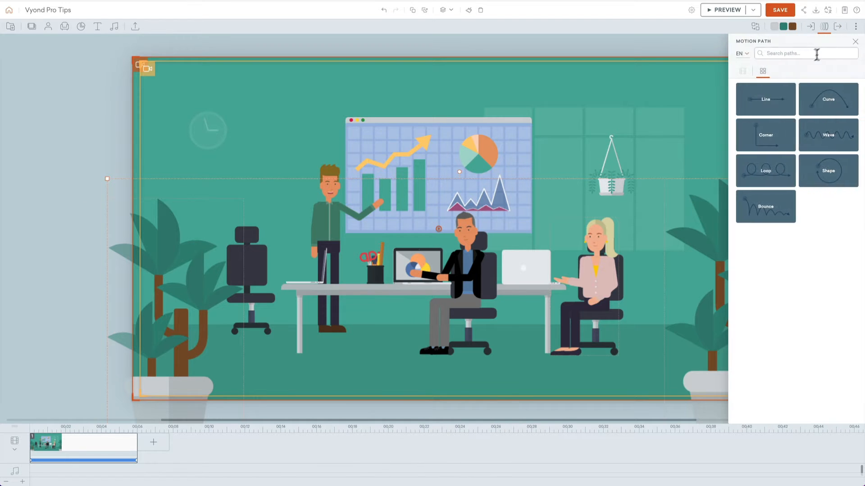
click(786, 100)
click(813, 101)
Step: Shorten the left plant's motion path so it ends slightly outward and below its starting position
click(178, 257)
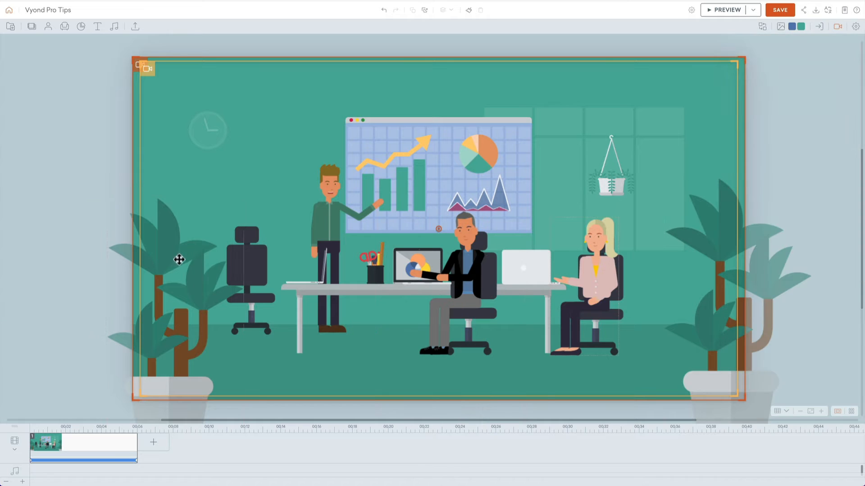
scroll(115, 273, left, 5)
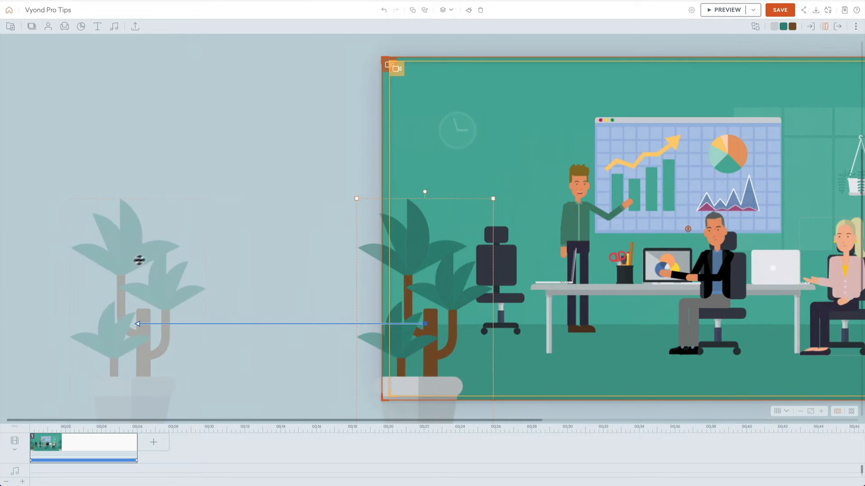
drag(135, 258, 390, 267)
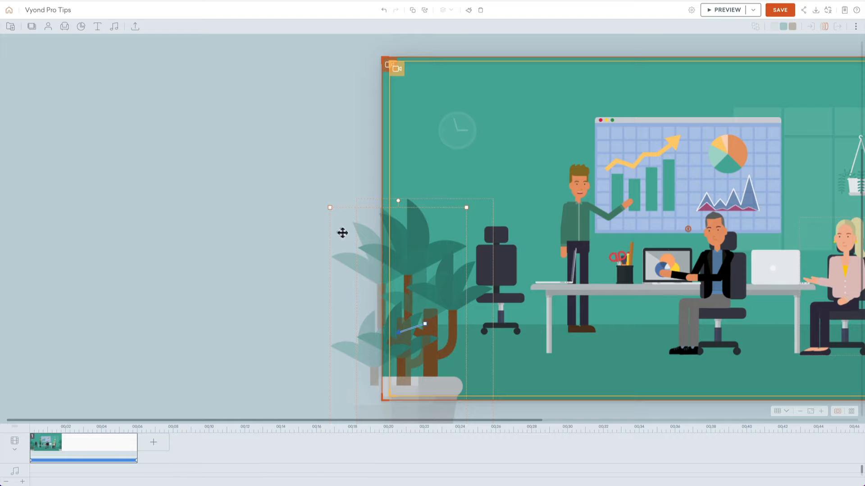
Step: Shorten the right plant's motion path so it ends slightly outward to the right of its starting position
scroll(284, 228, right, 5)
scroll(445, 232, right, 2)
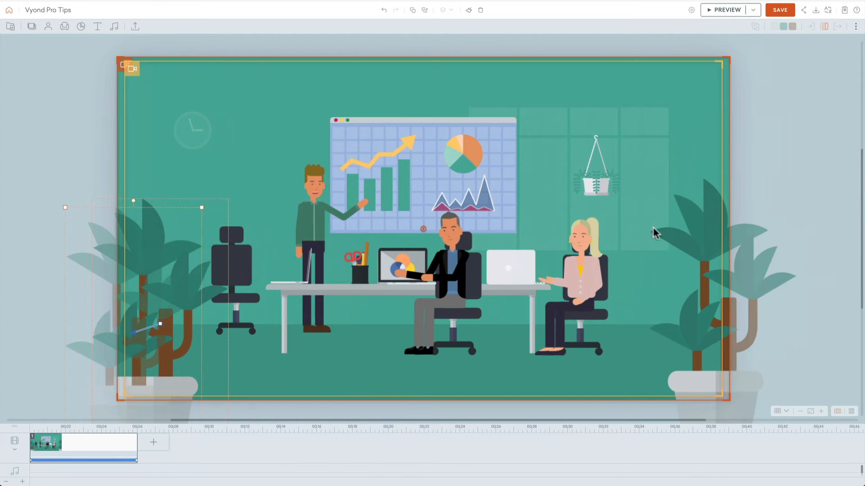
click(700, 237)
drag(408, 230, 724, 231)
Step: Expand the scene's timeline to show its element tracks and preview the scene's motion
click(15, 456)
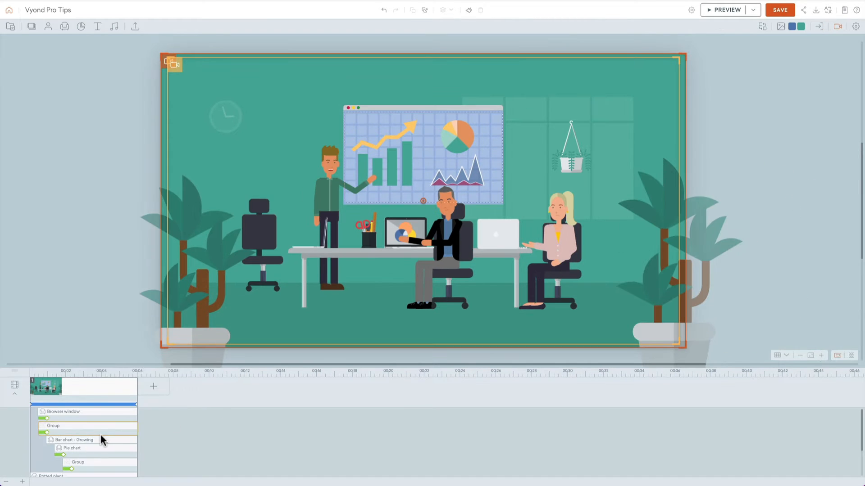
scroll(117, 440, up, 2)
click(115, 418)
key(super+p)
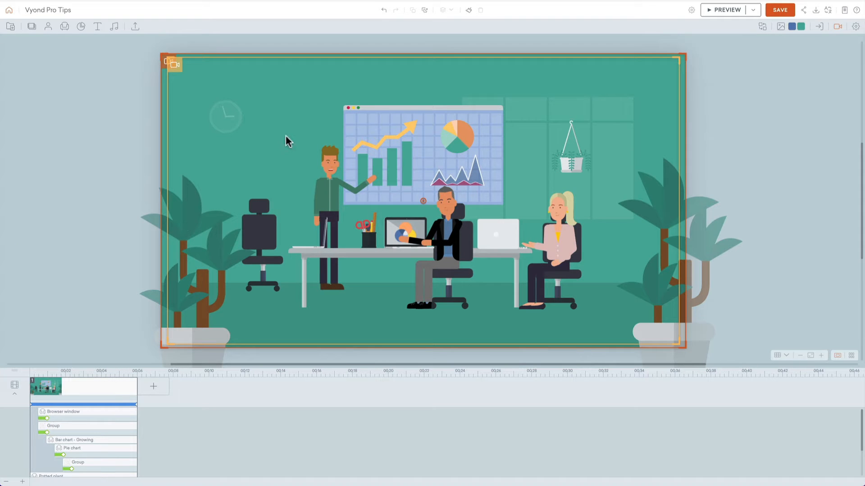
Step: Enlarge the desk, characters, chart board, empty chair and hanging plant together from their centre and shift them slightly right
drag(274, 92, 578, 317)
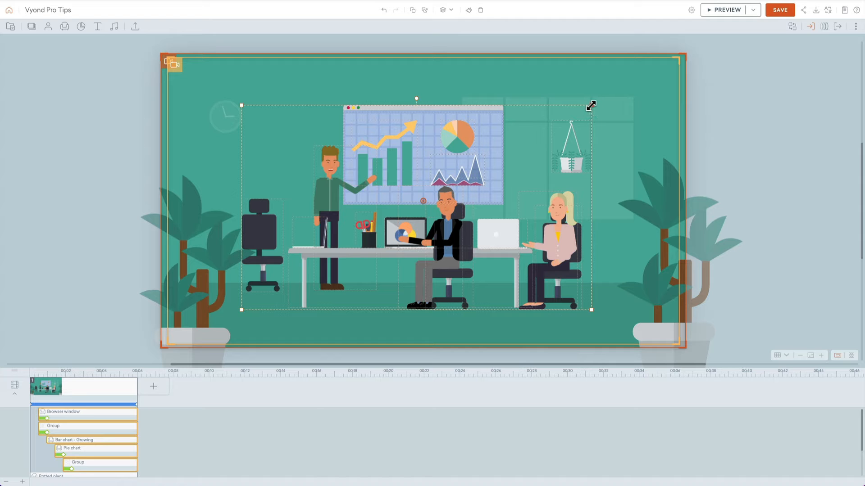
drag(591, 105, 636, 87)
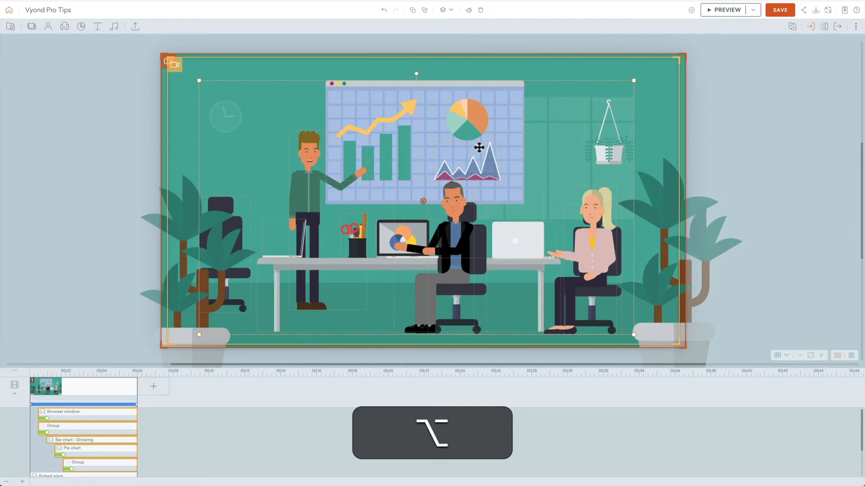
drag(478, 147, 486, 146)
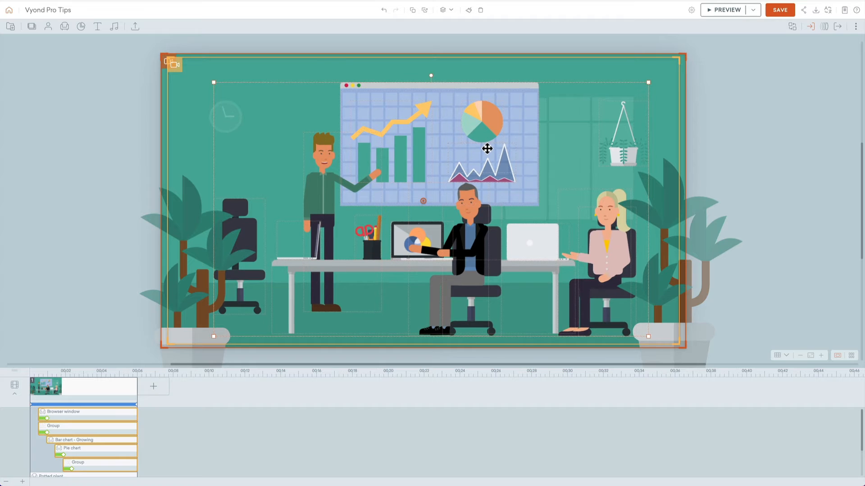
Step: Move the hanging plant left and slightly lower in front of the window, and preview the scene
click(735, 110)
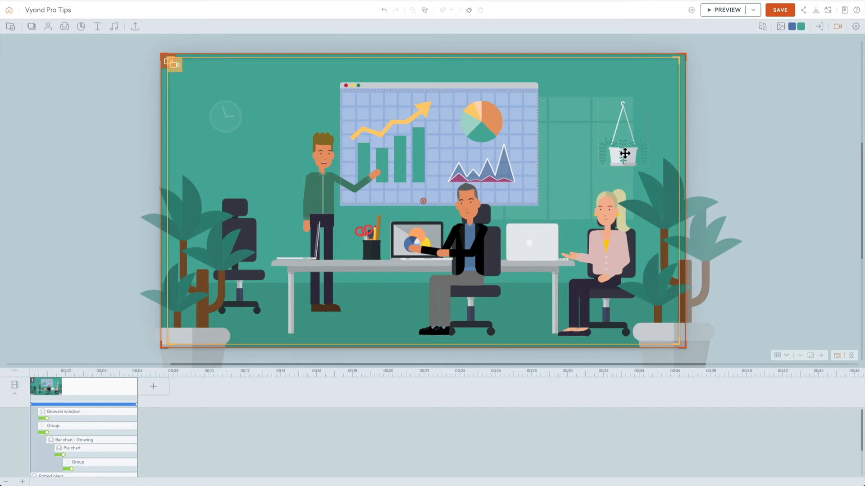
drag(622, 155, 576, 173)
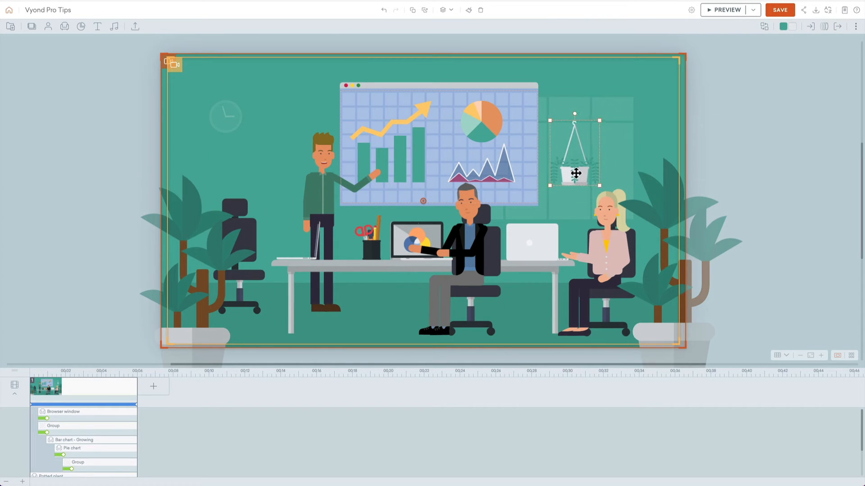
click(739, 121)
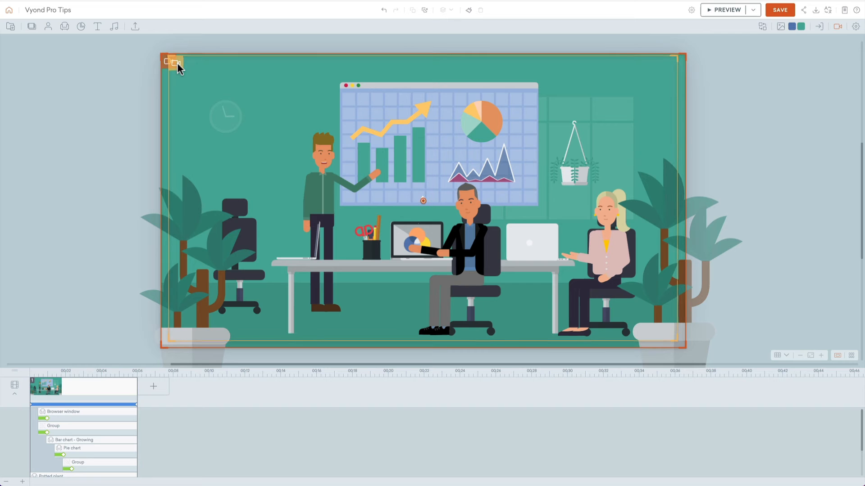
key(super+p)
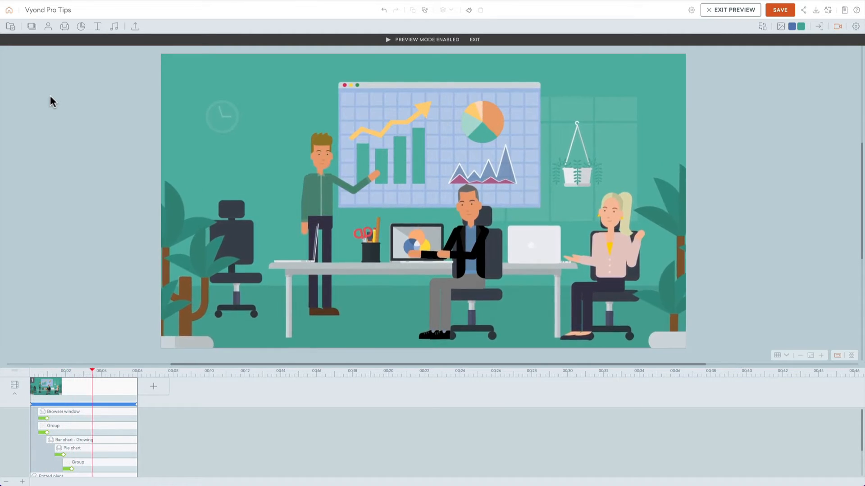
click(54, 97)
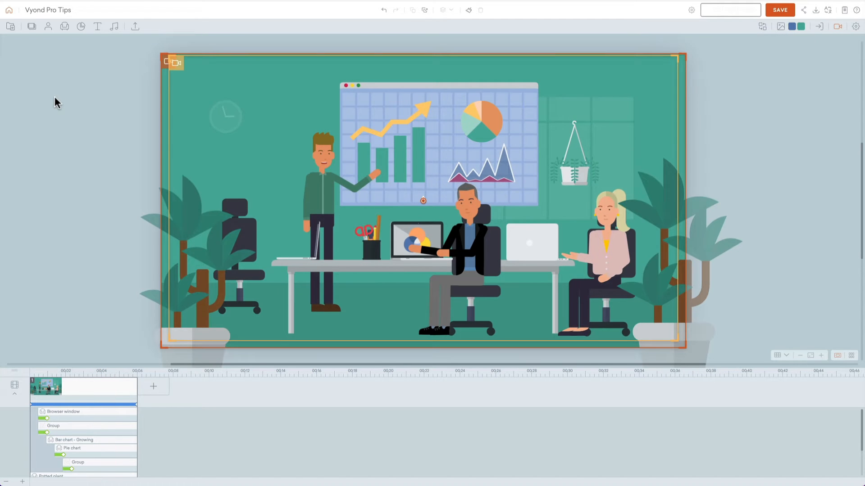
Step: Change the chart board's light blue background to the darker blue quick-access colour
click(364, 91)
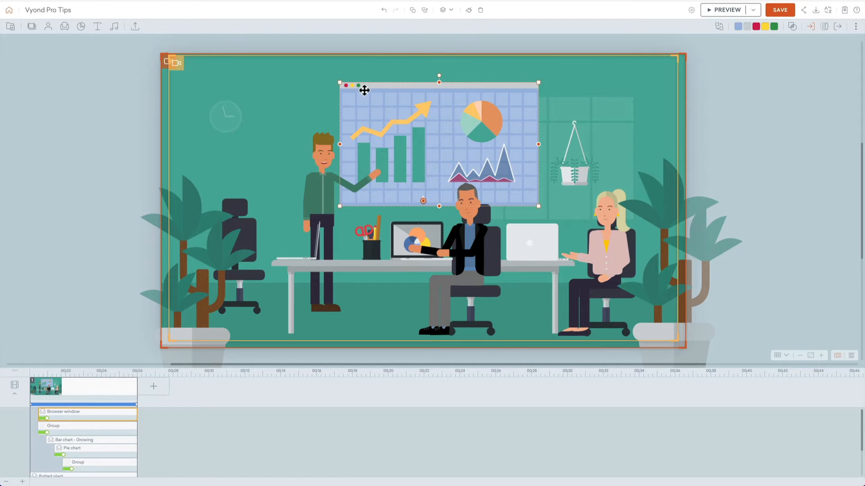
click(739, 28)
click(743, 42)
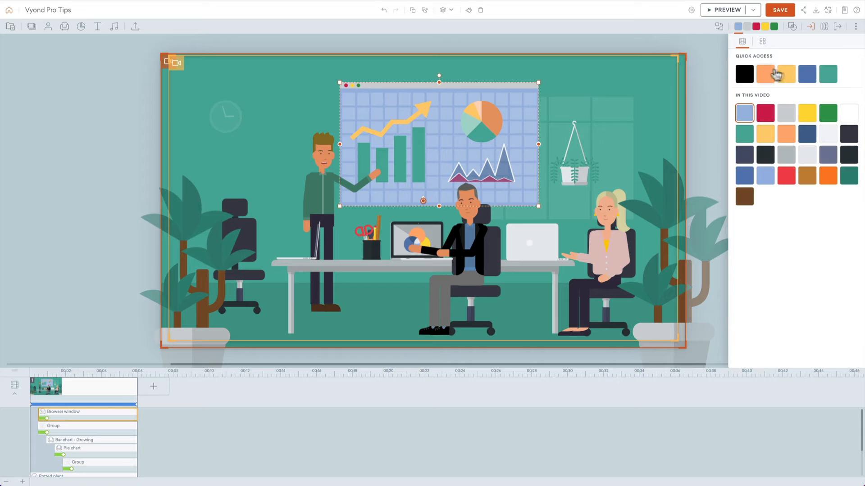
click(807, 75)
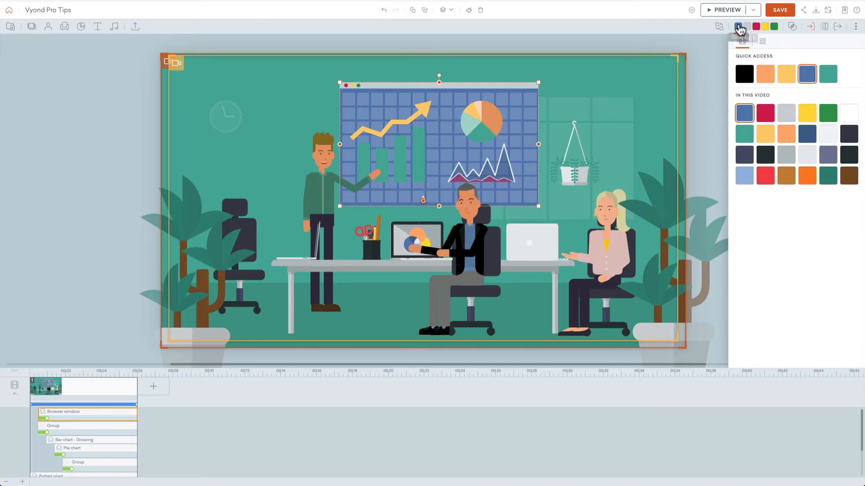
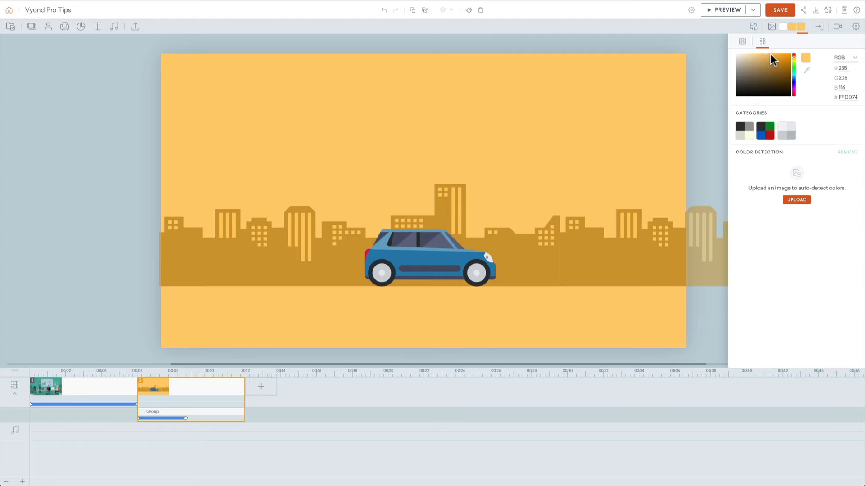
Step: Change the ground colour below the city skyline to a deeper orange than the sky
click(770, 56)
click(509, 116)
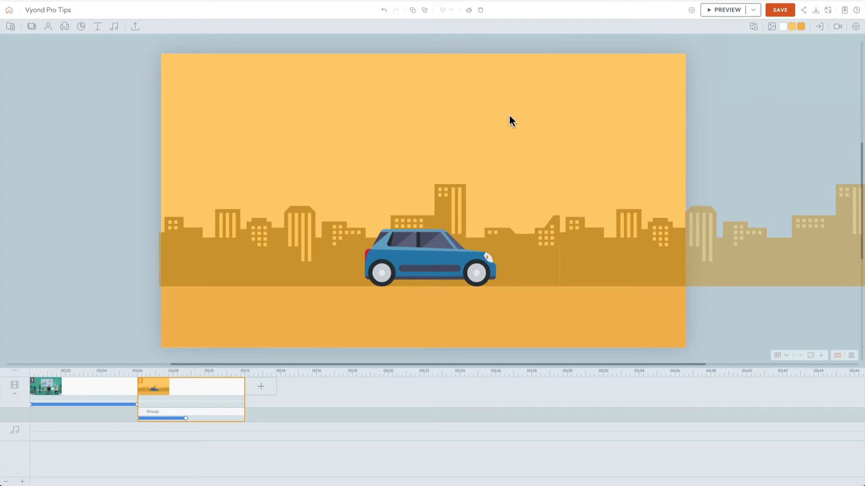
Step: Search the prop library for "light"
click(66, 28)
click(69, 44)
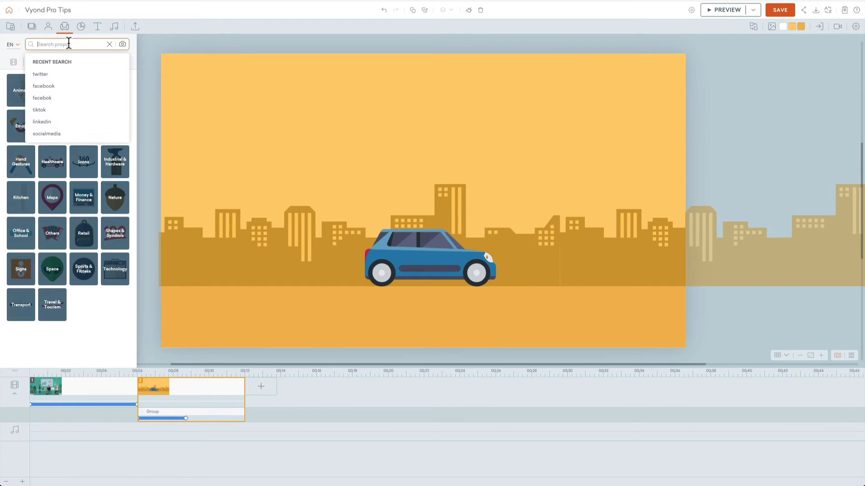
text(ilght)
key(Return)
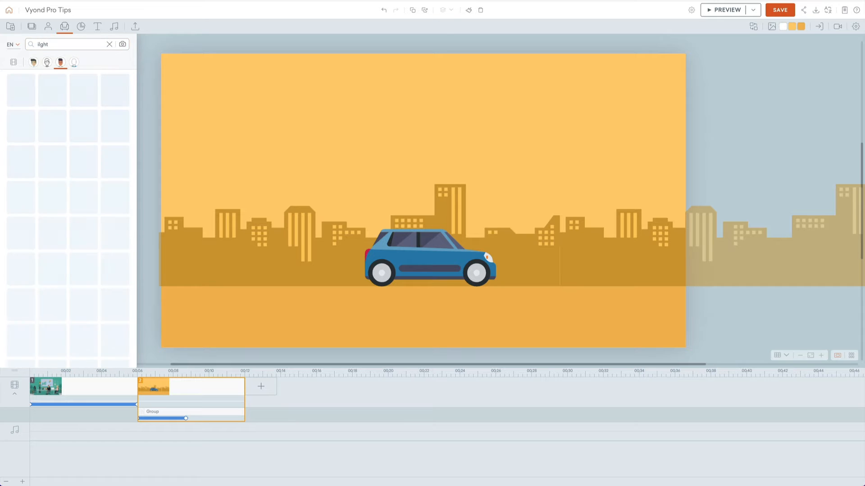
click(84, 124)
scroll(72, 180, down, 2)
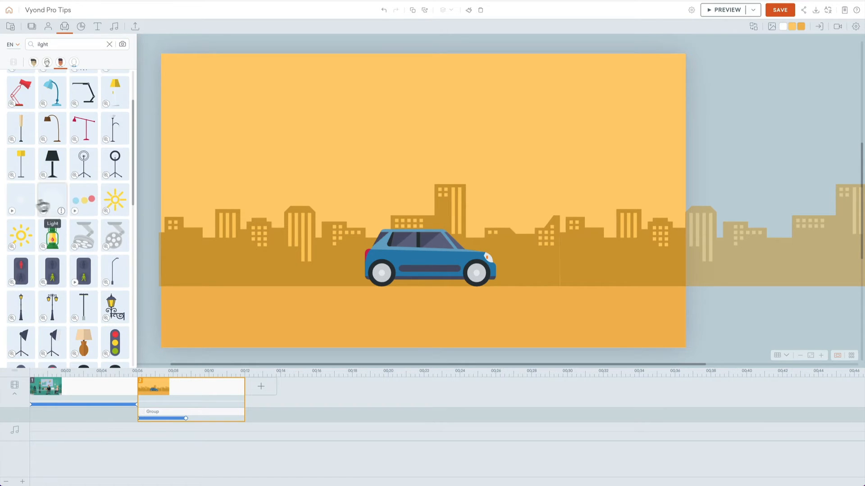
scroll(53, 205, down, 3)
scroll(53, 205, down, 5)
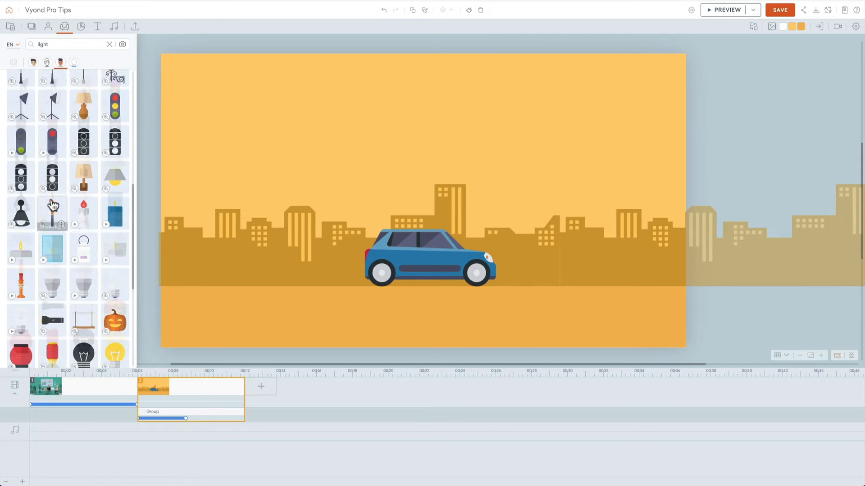
scroll(53, 234, up, 6)
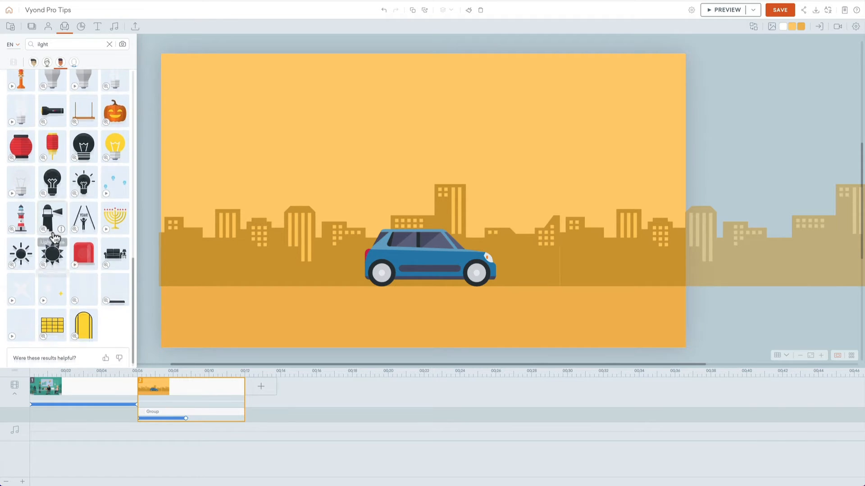
click(53, 228)
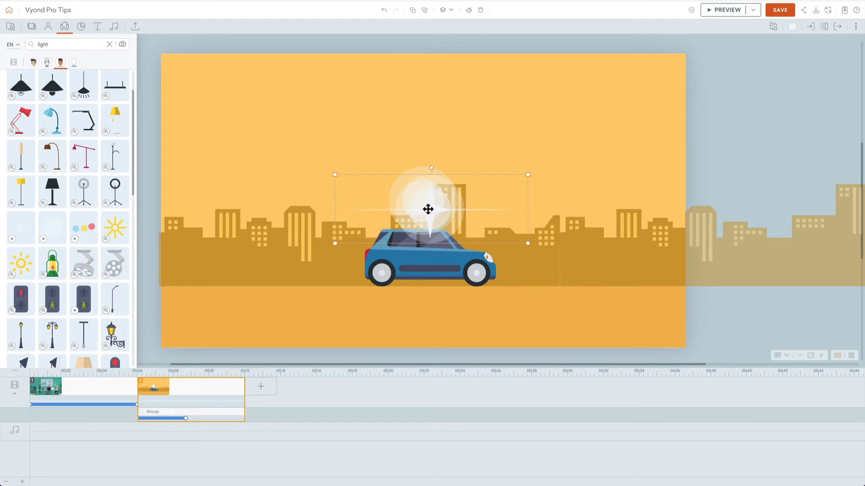
key(Delete)
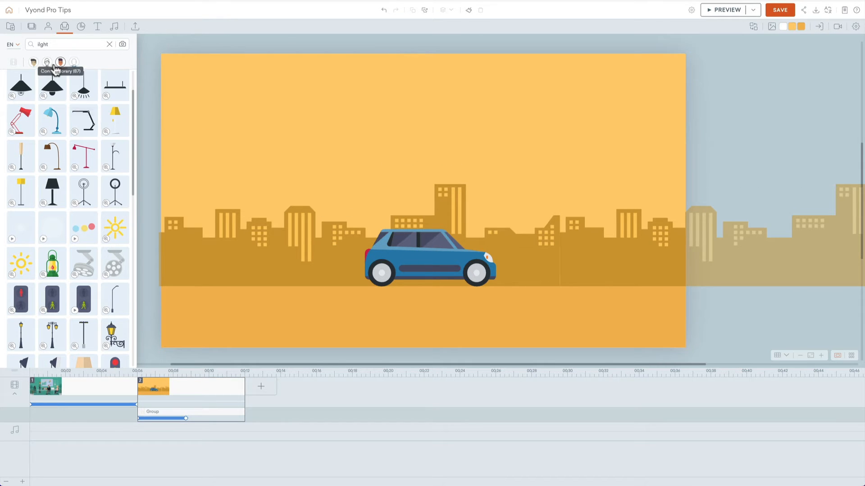
Step: Add the white fading rectangular light prop from the business-style results to the scene and move it up into the sky
click(34, 63)
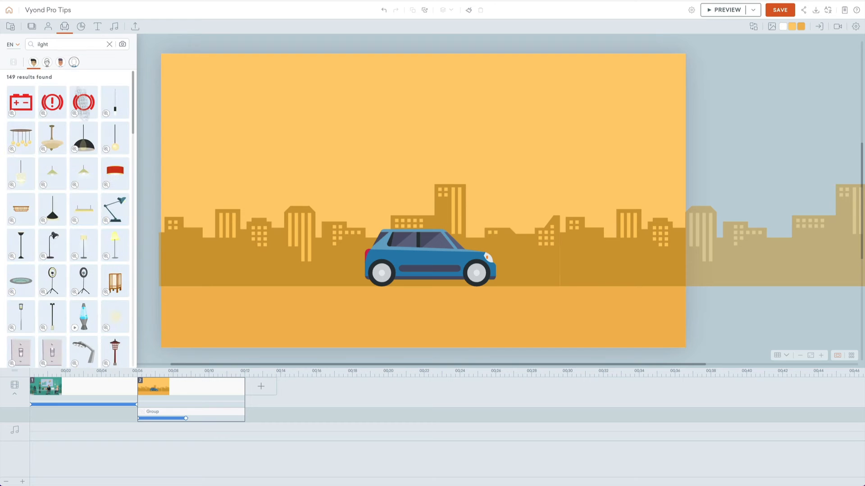
scroll(81, 210, down, 10)
scroll(81, 209, down, 10)
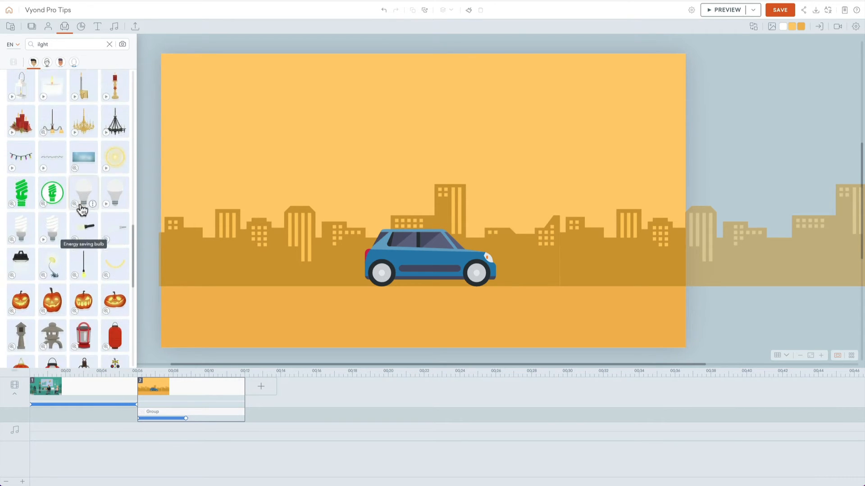
scroll(83, 227, down, 2)
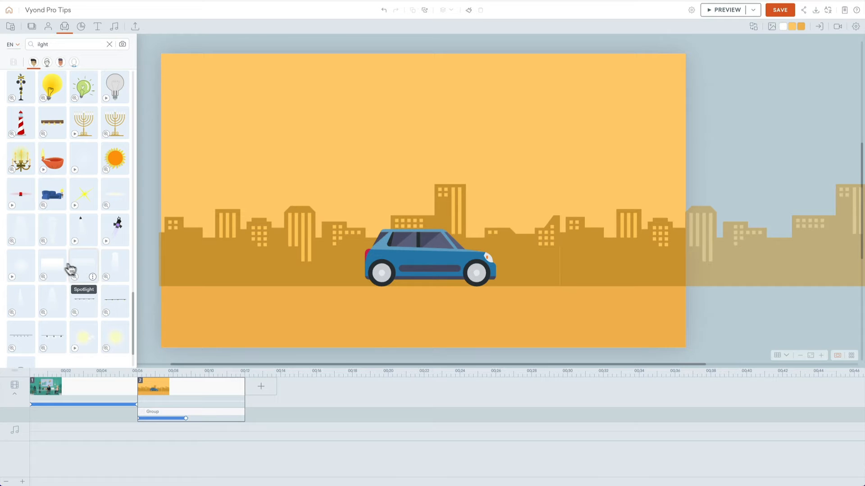
click(70, 270)
drag(446, 177, 455, 112)
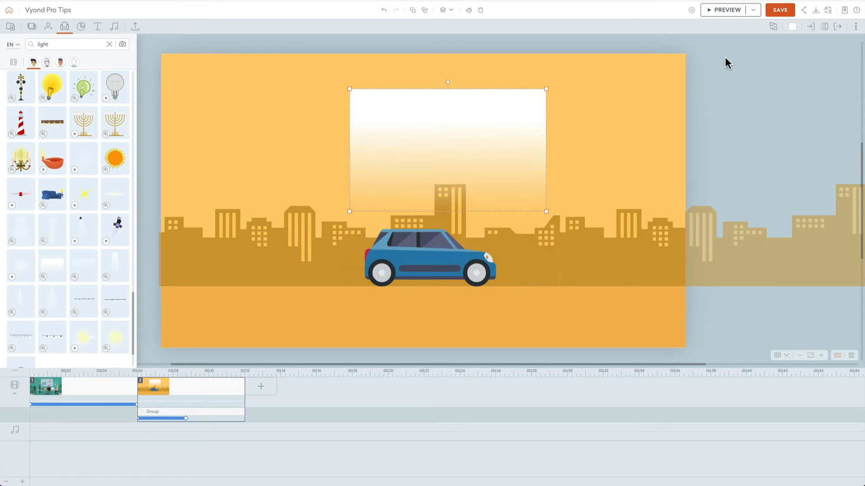
Step: Recolour the fading light prop to light blue #91B2E7, starting from the quick-access blue
click(792, 26)
click(742, 42)
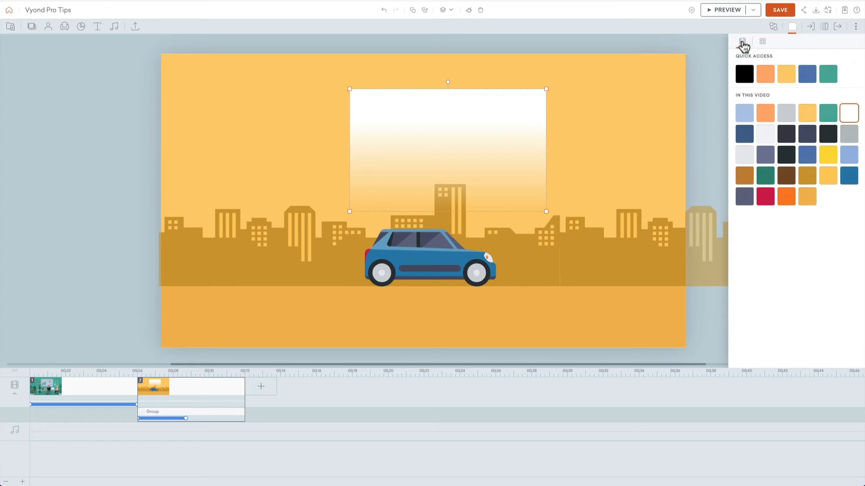
click(805, 74)
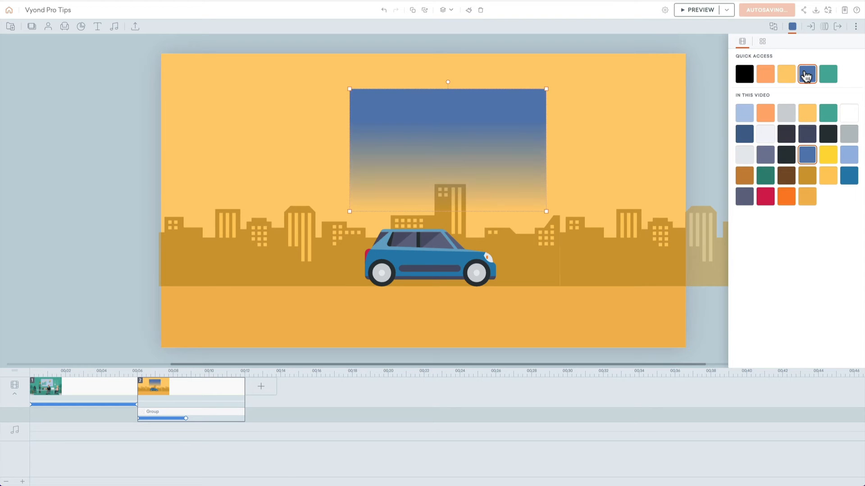
click(762, 42)
click(756, 57)
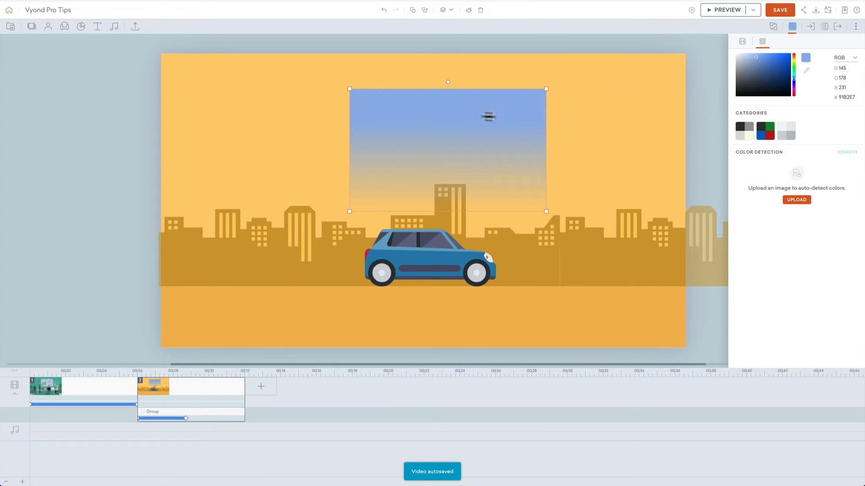
Step: Move and stretch the blue gradient prop across the whole upper sky, extending past both sides of the scene
drag(488, 116, 262, 48)
drag(310, 141, 783, 195)
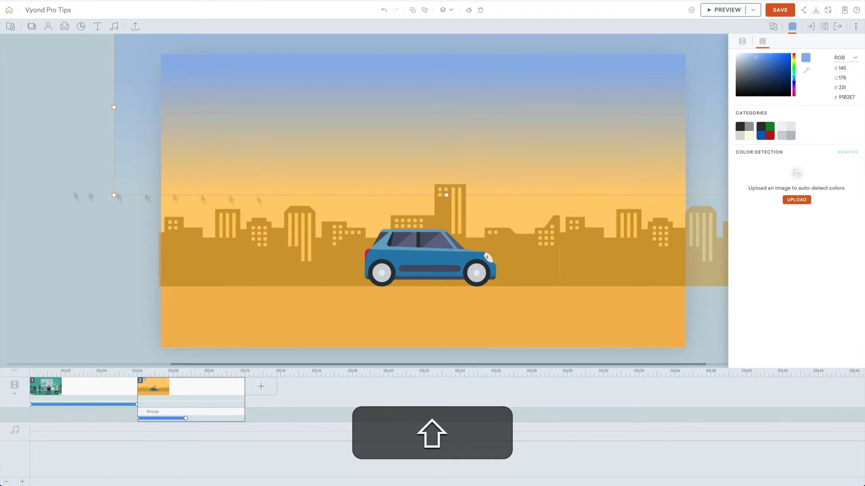
click(83, 113)
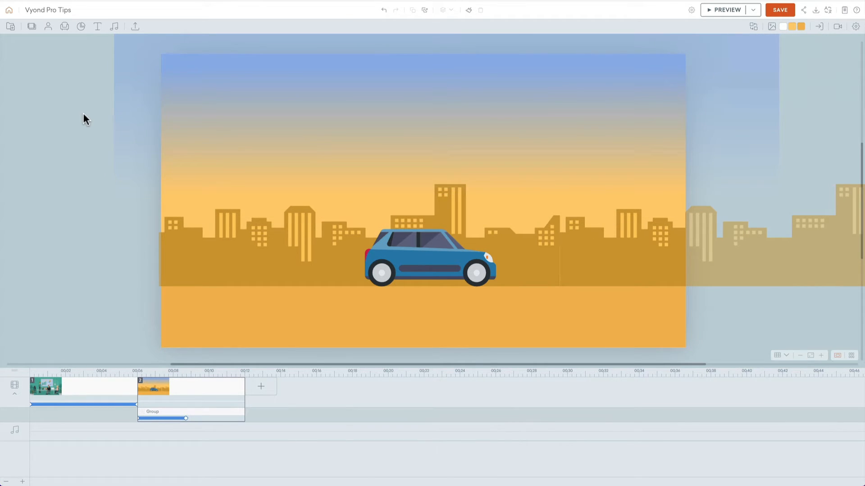
click(436, 258)
key(shift+Down)
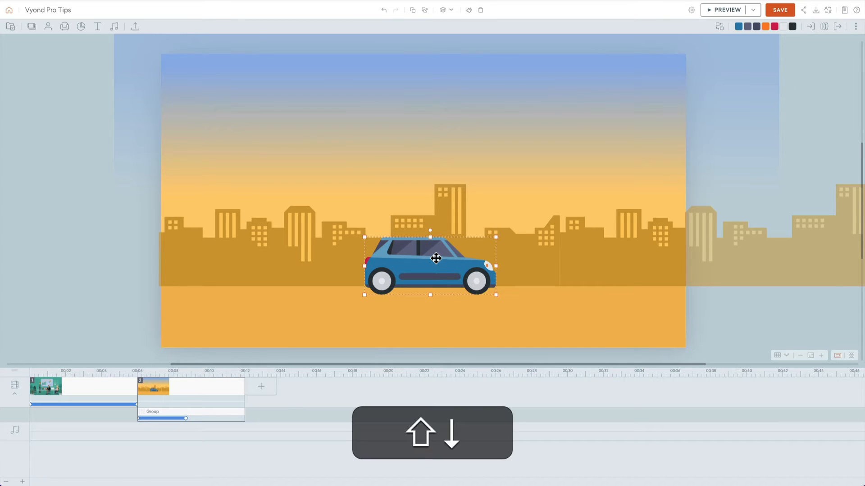
key(shift+Down)
key(shift+Down)
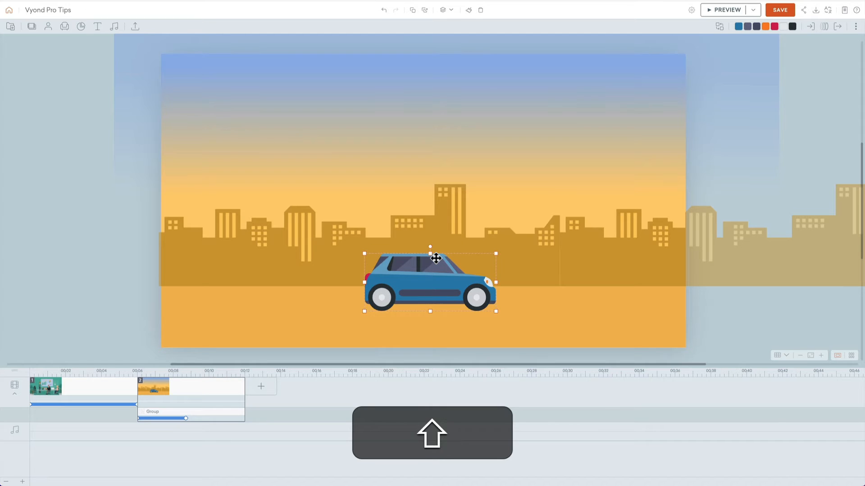
key(shift+Up)
key(shift+Up)
key(shift+Up)
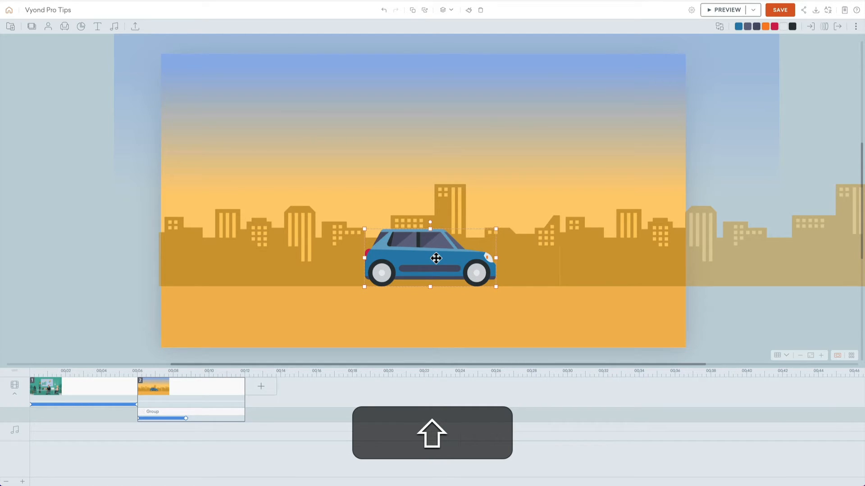
click(93, 268)
Step: Enlarge the car slightly from its centre and move it so its wheels rest on the base of the skyline
click(449, 247)
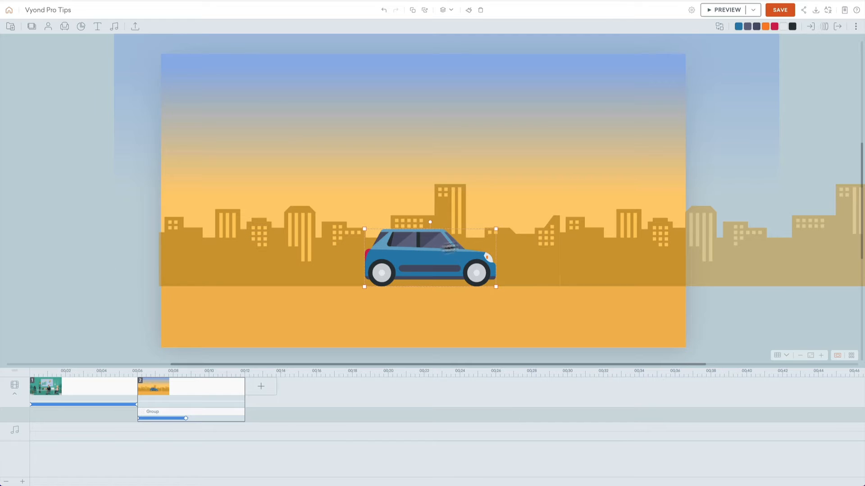
key(alt)
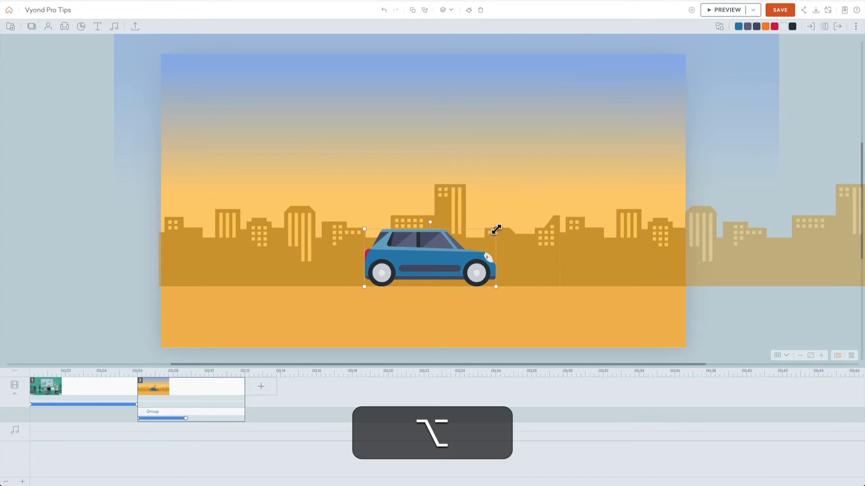
drag(495, 230, 510, 224)
drag(441, 251, 445, 247)
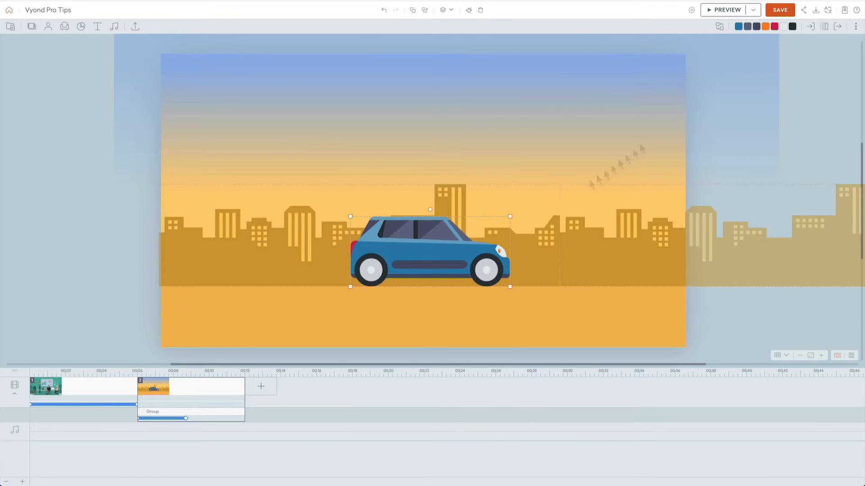
Step: Change the car's body to the quick-access blue and its orange headlight detail to the quick-access light orange
click(738, 26)
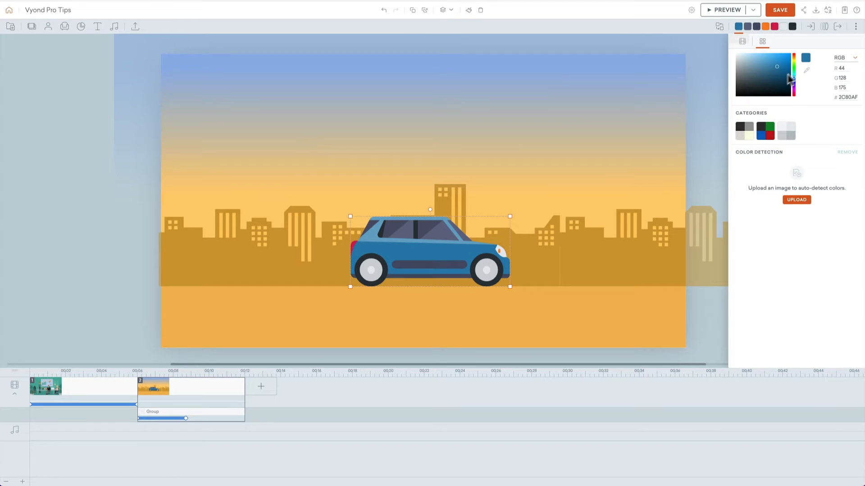
click(743, 41)
click(806, 74)
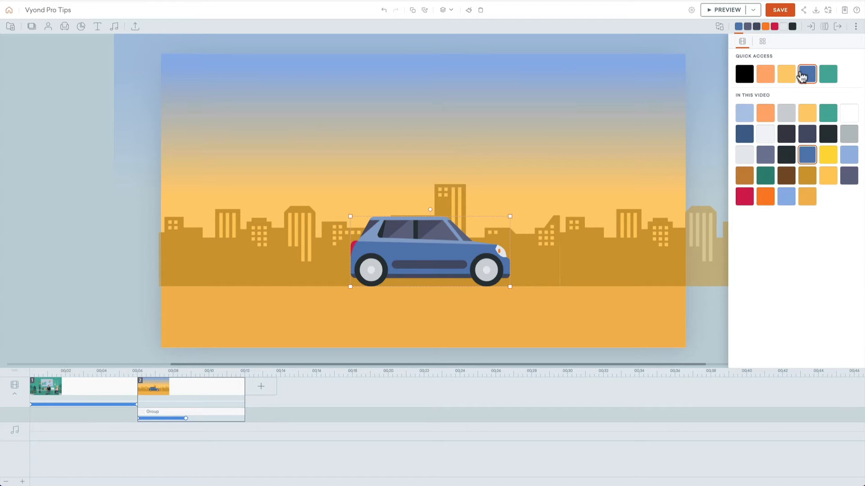
click(765, 26)
click(767, 75)
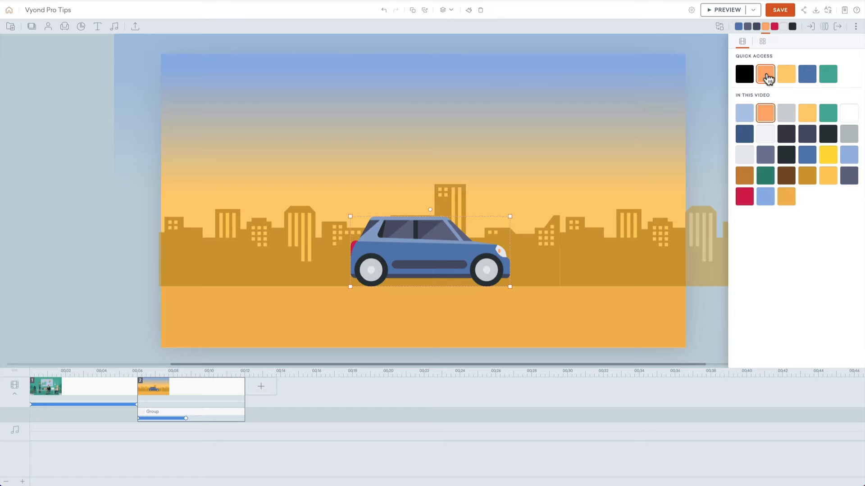
Step: Change the car's red tail light to pink #ED7A9D
click(774, 27)
click(763, 41)
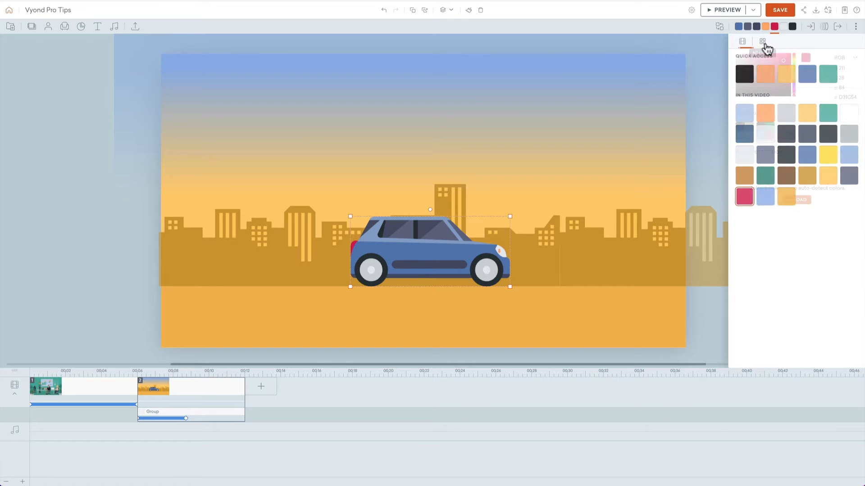
click(772, 56)
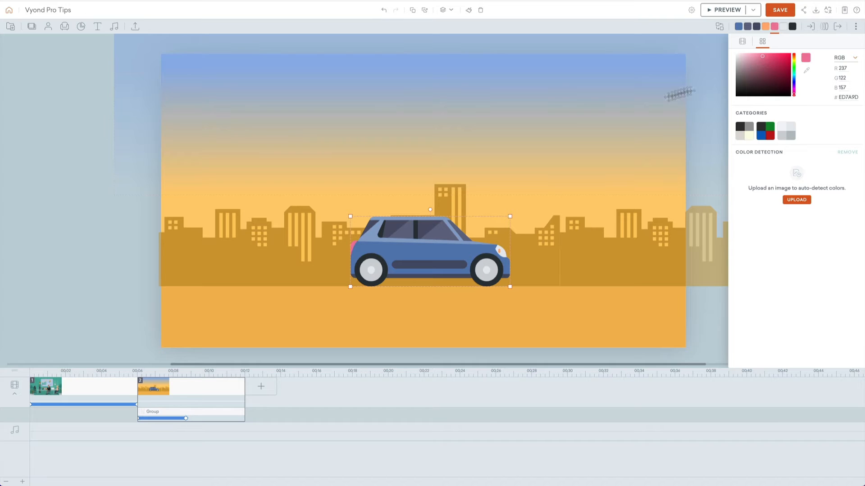
click(552, 106)
Step: Set the city skyline group's motion path timing to Auto Fit
click(436, 252)
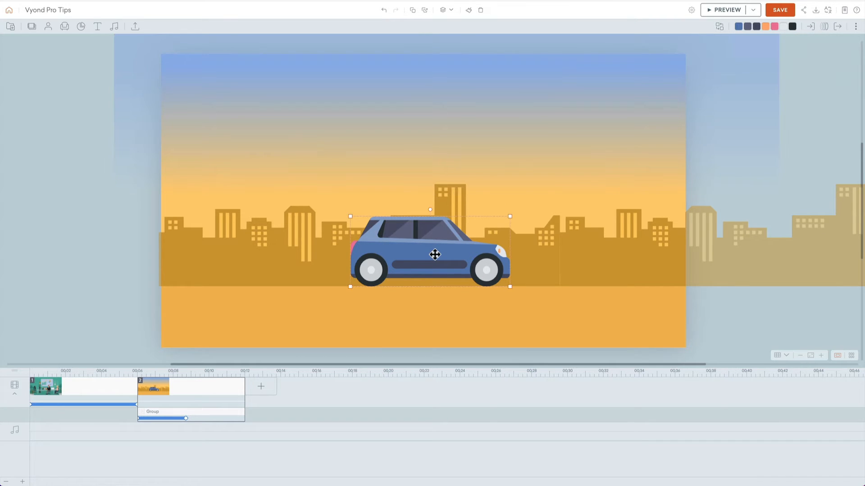
click(180, 420)
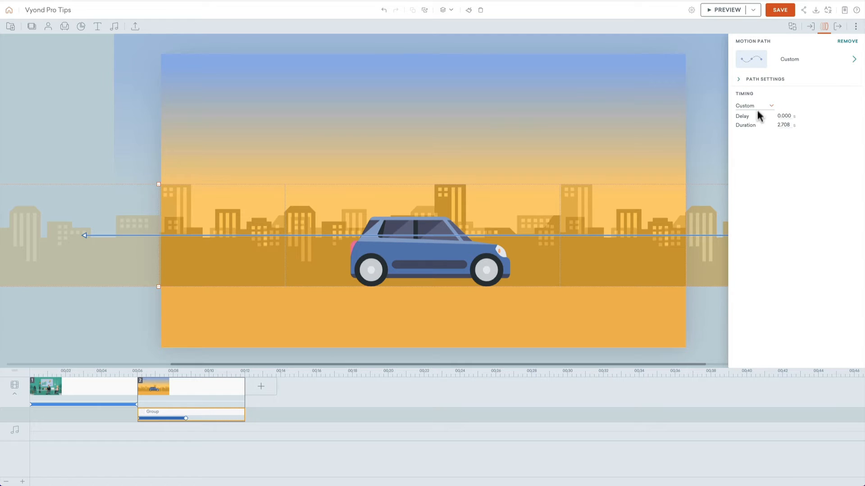
click(758, 109)
click(754, 135)
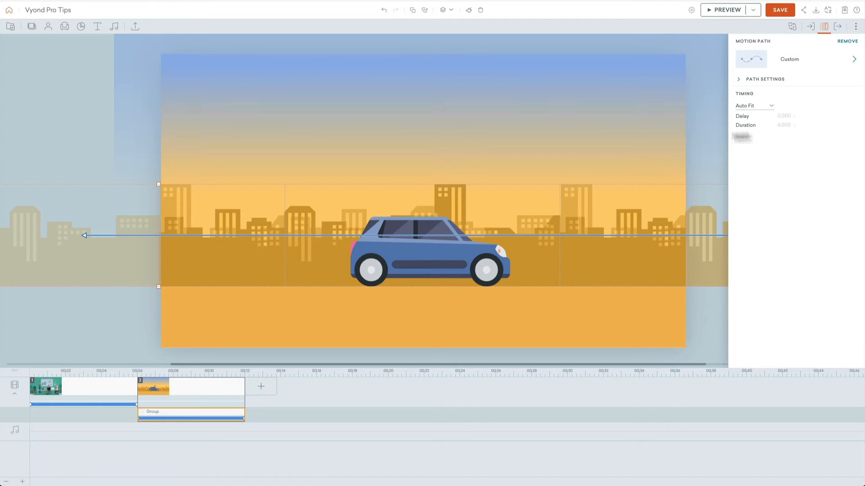
click(80, 118)
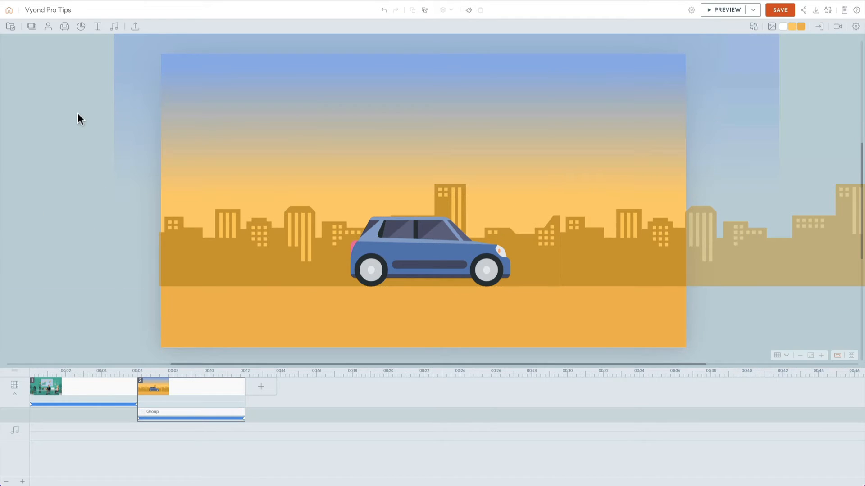
Step: Give the car a Slide - Right enter effect
click(382, 262)
click(812, 27)
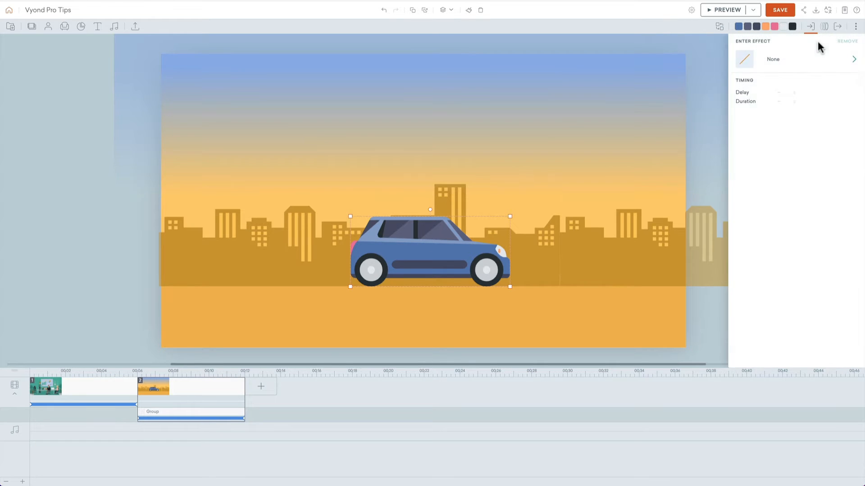
click(810, 58)
click(773, 143)
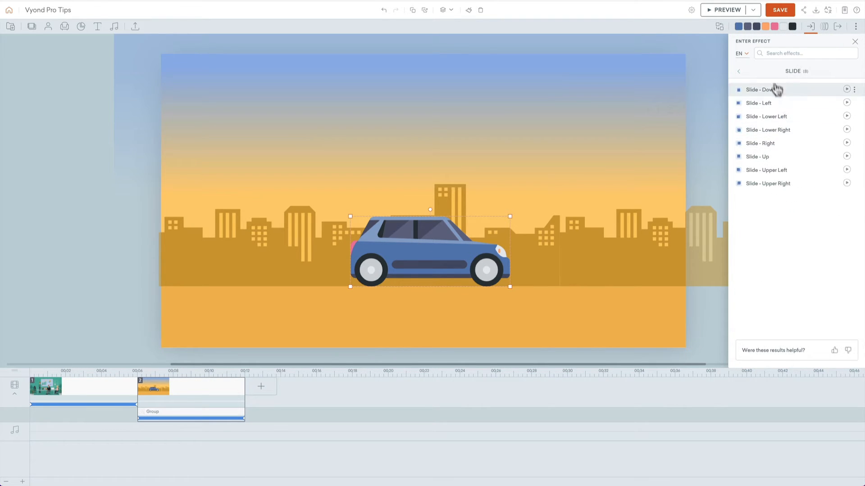
click(778, 142)
Step: Give the car a Slide - Right exit effect
click(838, 27)
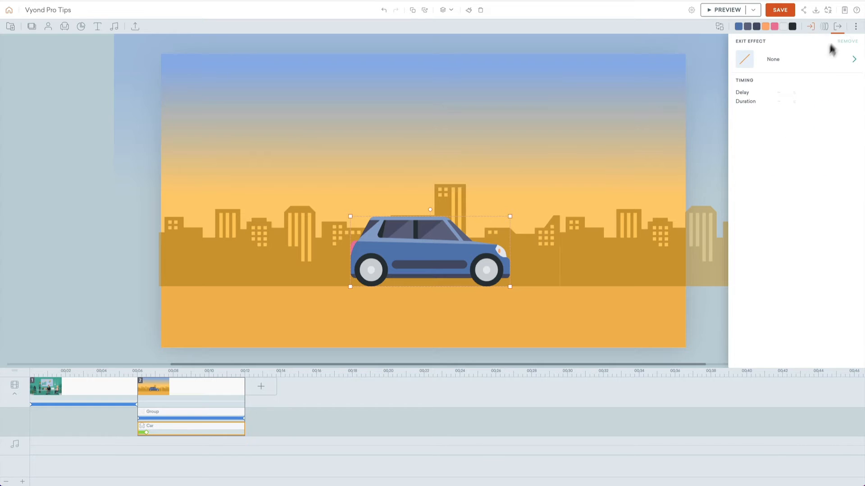
click(830, 55)
click(765, 144)
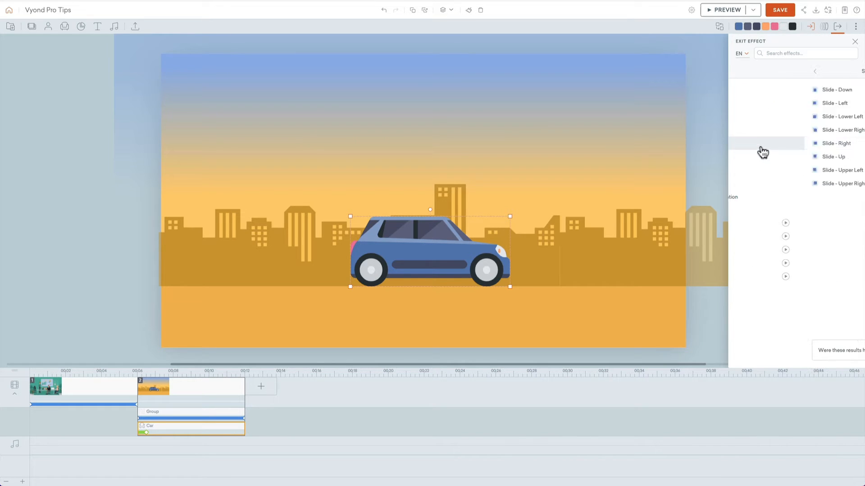
click(778, 145)
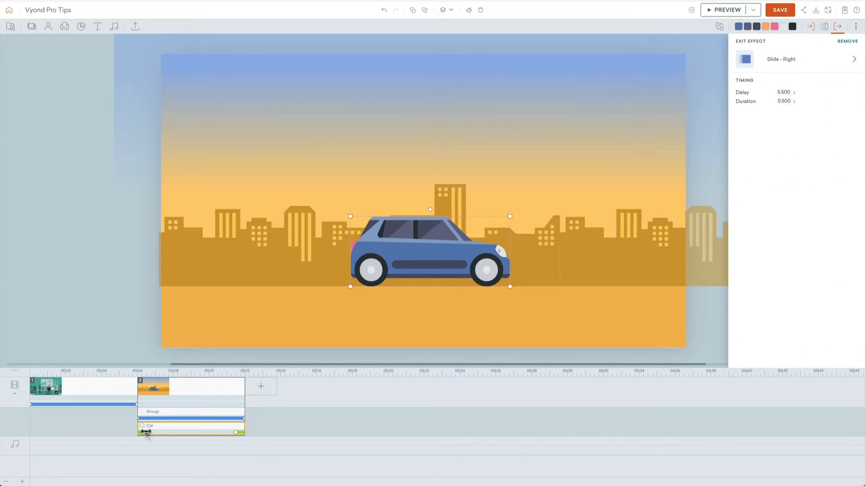
Step: Lengthen the car's enter and exit effects to about 1.5 seconds each and preview the city scene
drag(154, 435, 164, 433)
drag(238, 433, 218, 435)
click(712, 155)
key(super+p)
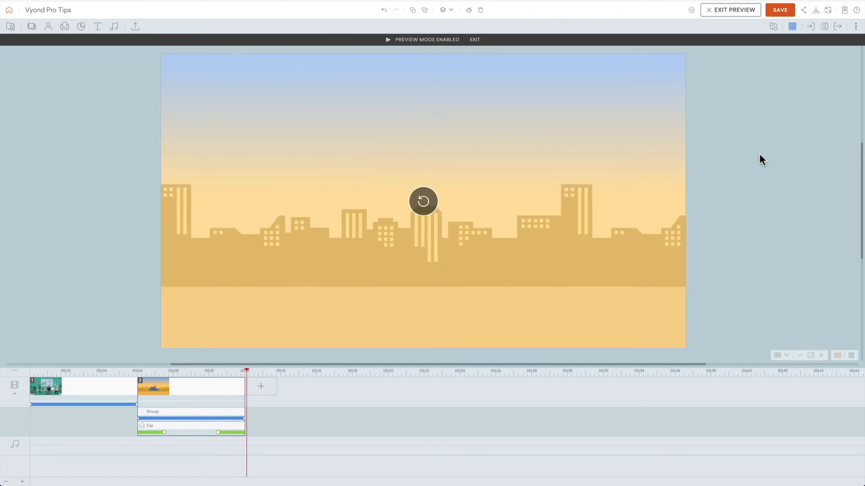
click(750, 171)
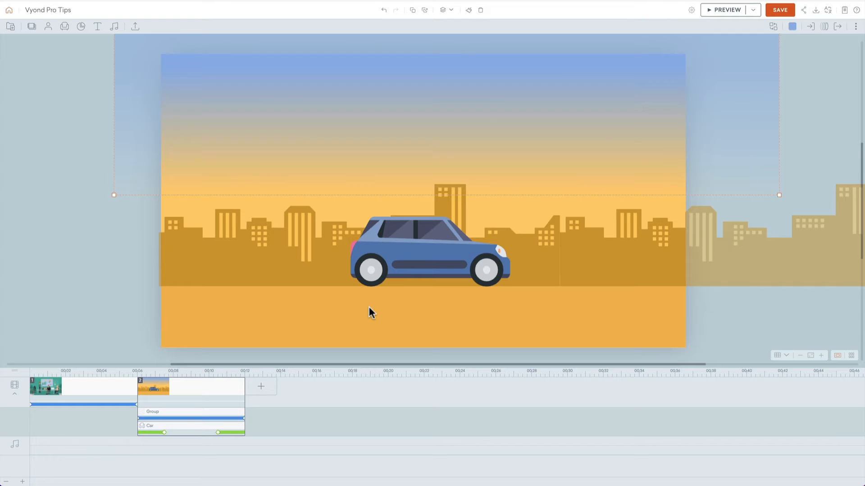
Step: Add a new blank scene after the city scene
click(275, 399)
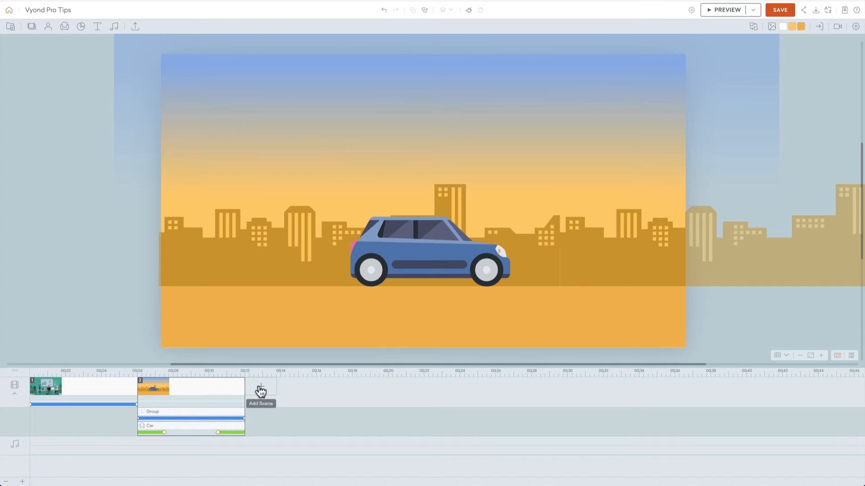
click(260, 387)
click(275, 421)
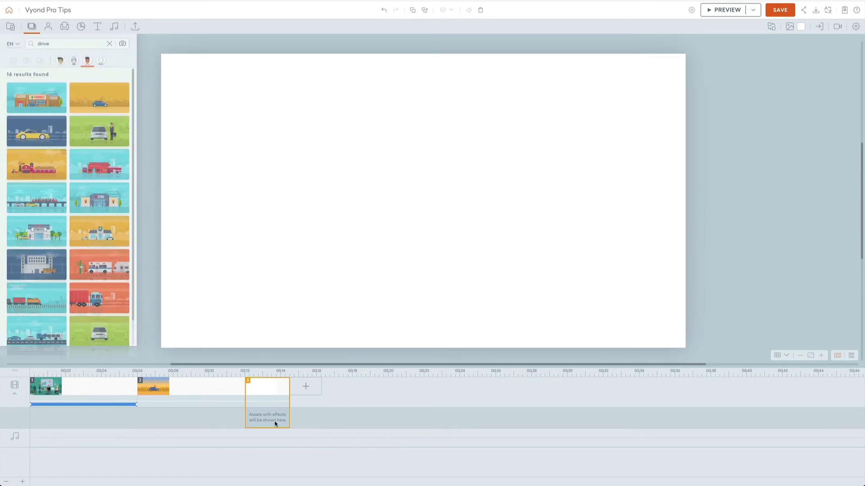
Step: Search the scene templates for "talk" and "conversation", and insert the reception desk scene with two seated visitors
double_click(62, 44)
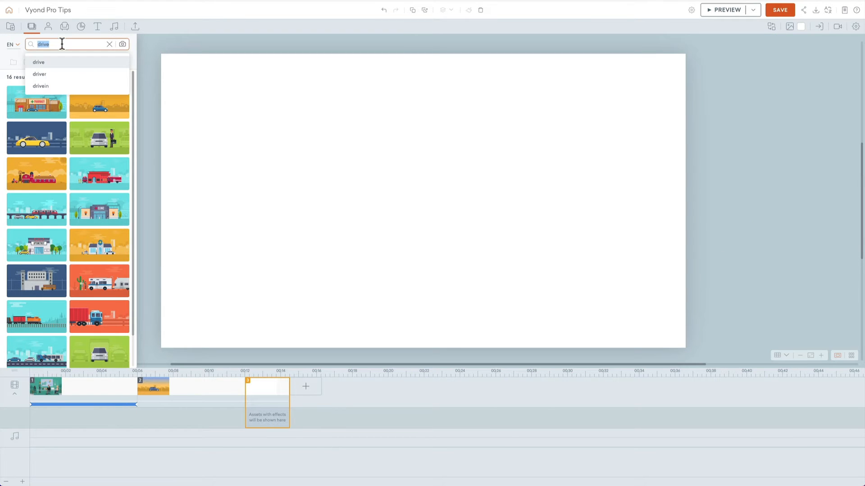
text(talk)
key(Return)
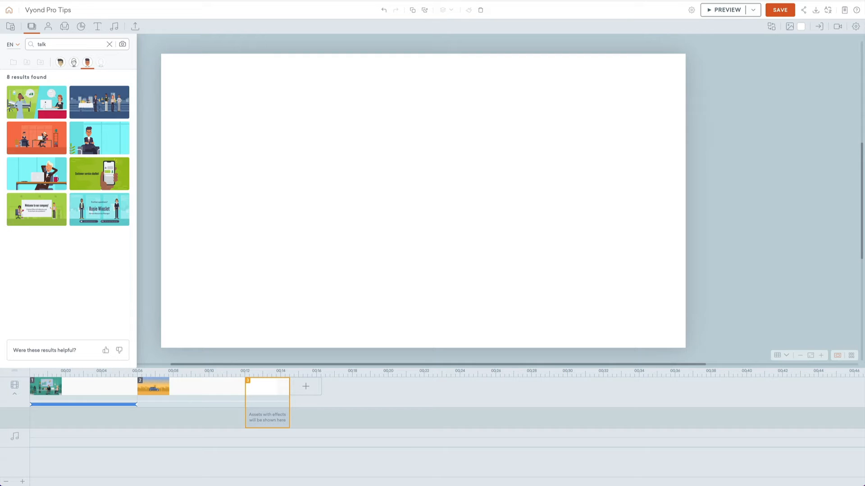
double_click(63, 44)
text(conversation)
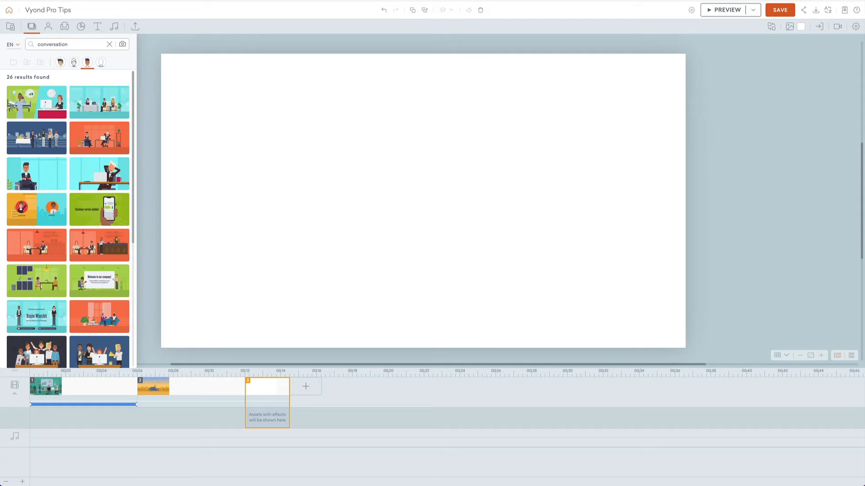
click(99, 102)
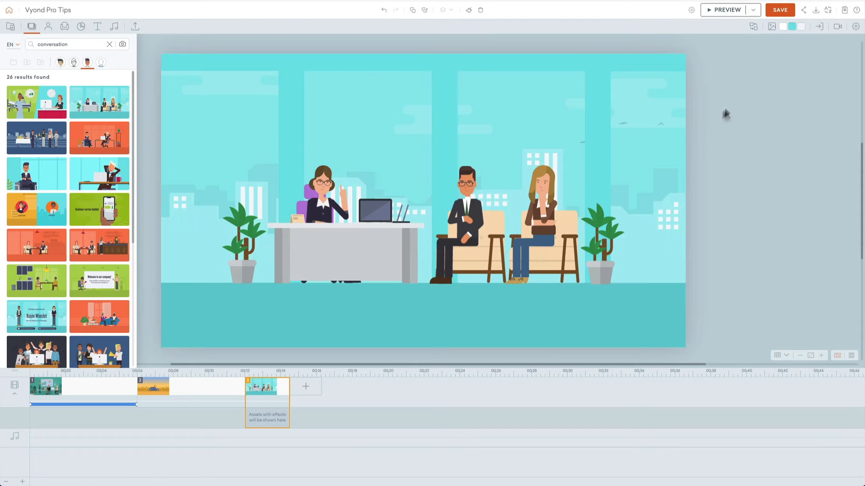
Step: Change the office background from turquoise to the quick-access blue and lighten it to a pale blue
click(793, 31)
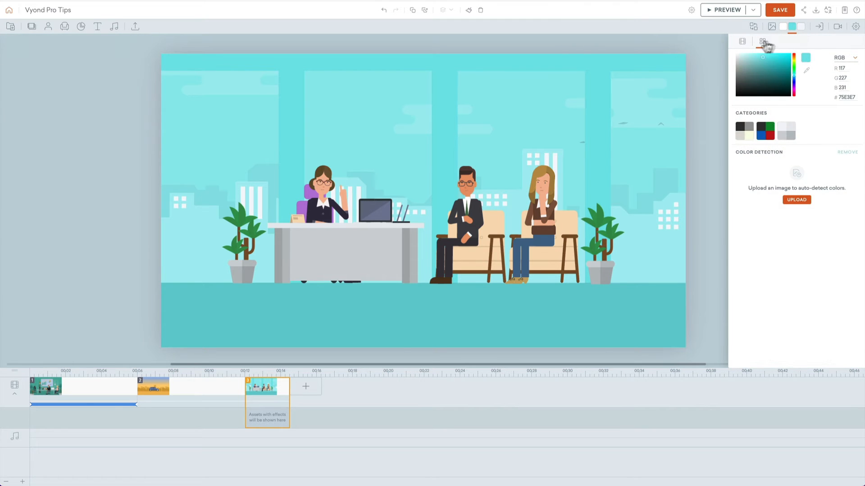
click(762, 42)
click(806, 74)
click(762, 42)
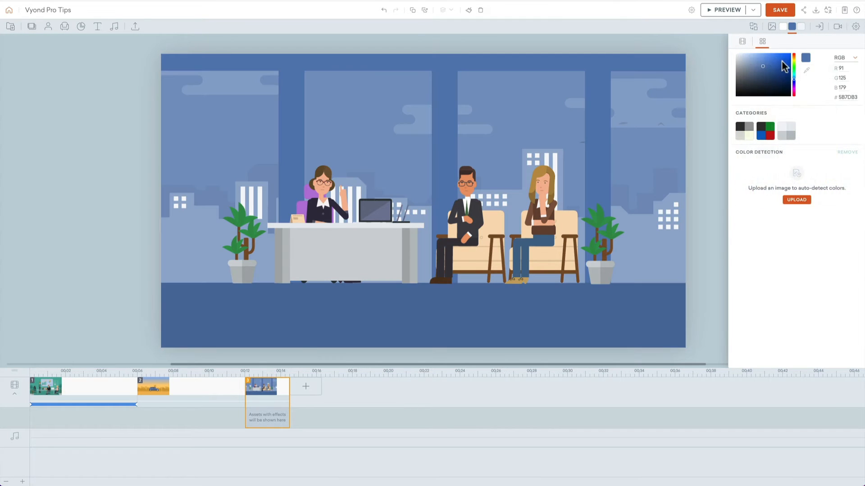
click(750, 55)
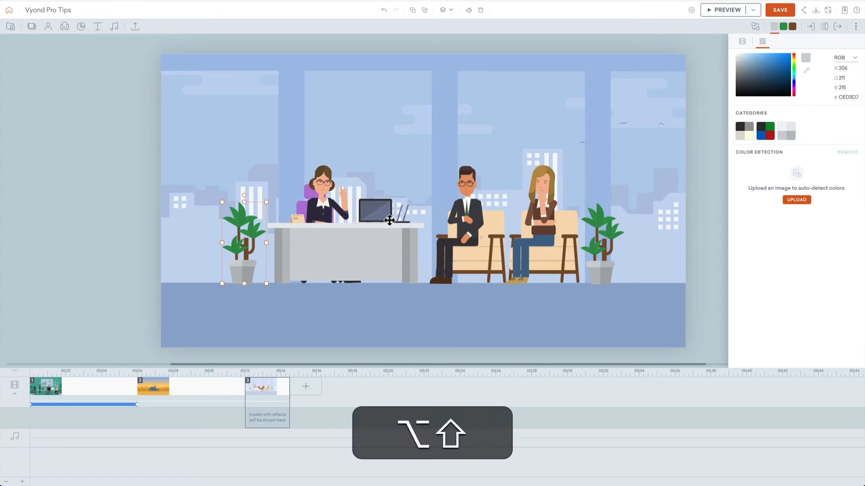
Step: In Asset View, recolour the plants' leaves with the quick-access green and the purple office chair with the quick-access light orange
key(alt+shift+2)
click(385, 108)
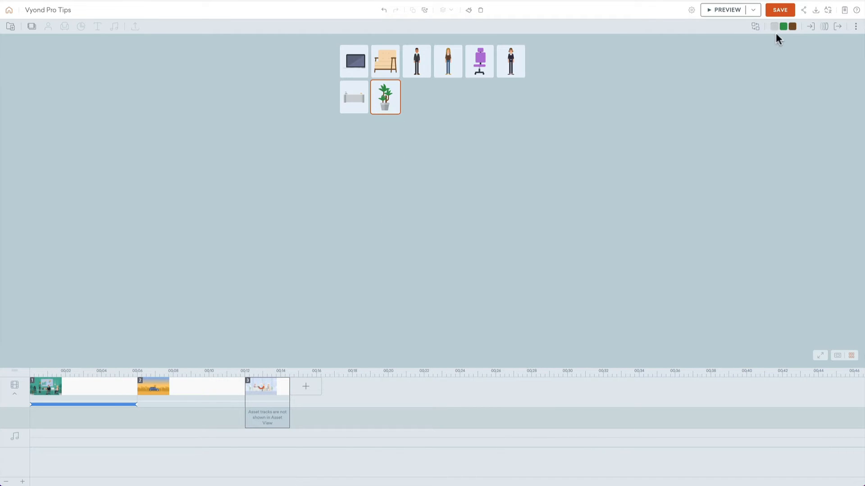
click(783, 28)
click(743, 40)
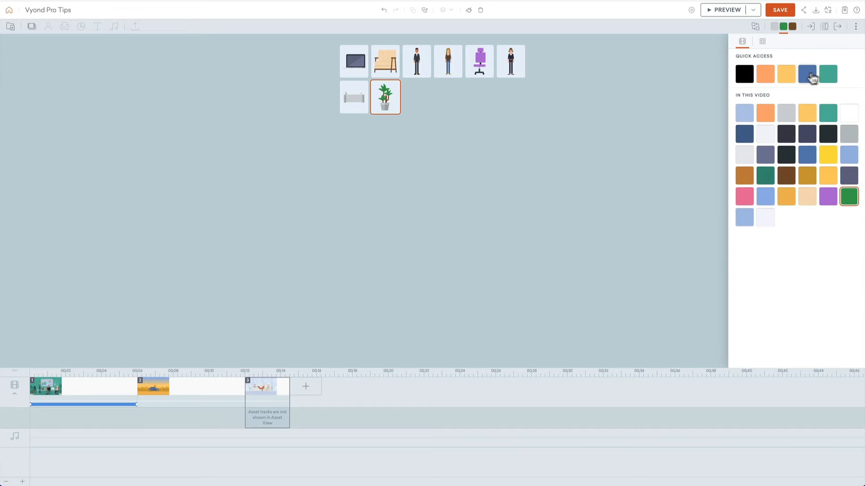
click(827, 74)
click(481, 72)
click(765, 74)
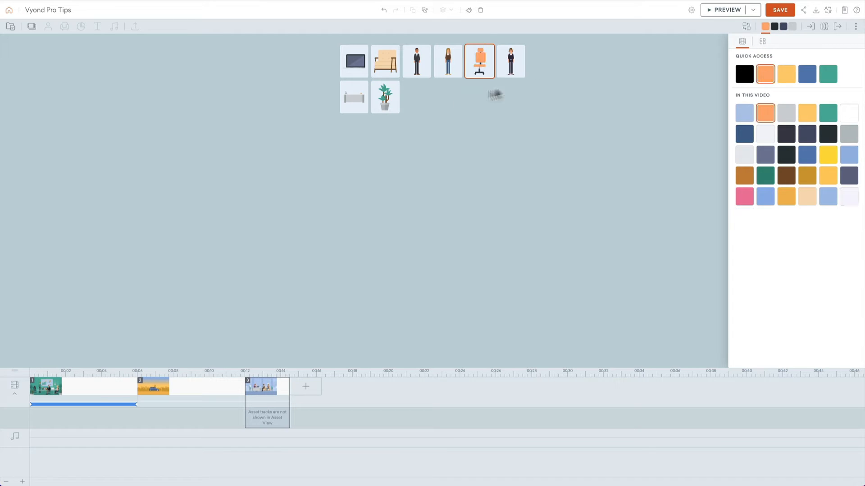
Step: Change the armchairs' brown frame to grey and their cushions to pale peach #F8E7D2
click(394, 70)
click(793, 27)
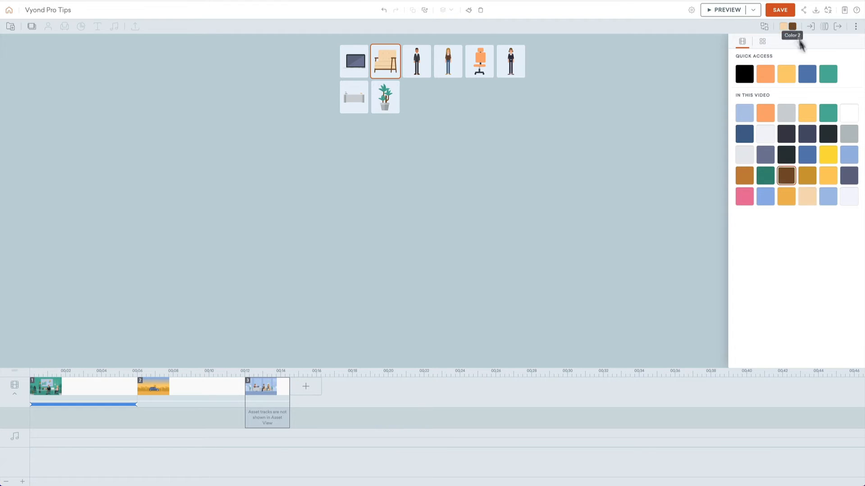
click(849, 134)
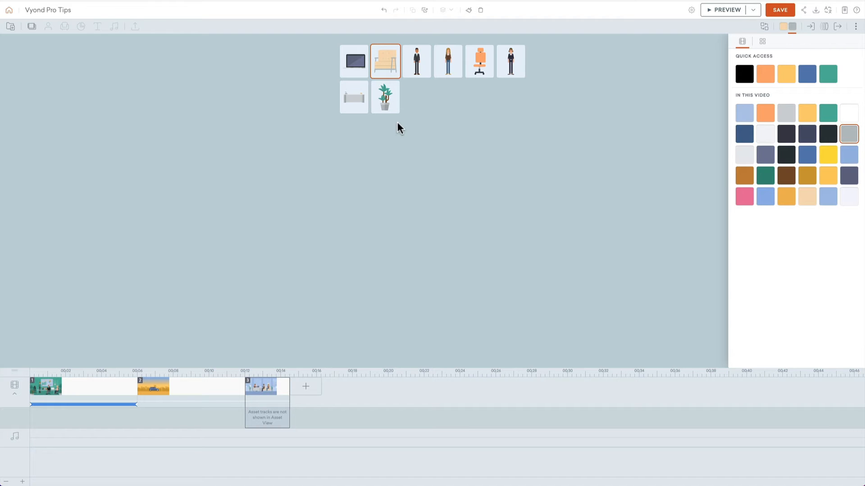
click(784, 31)
click(764, 42)
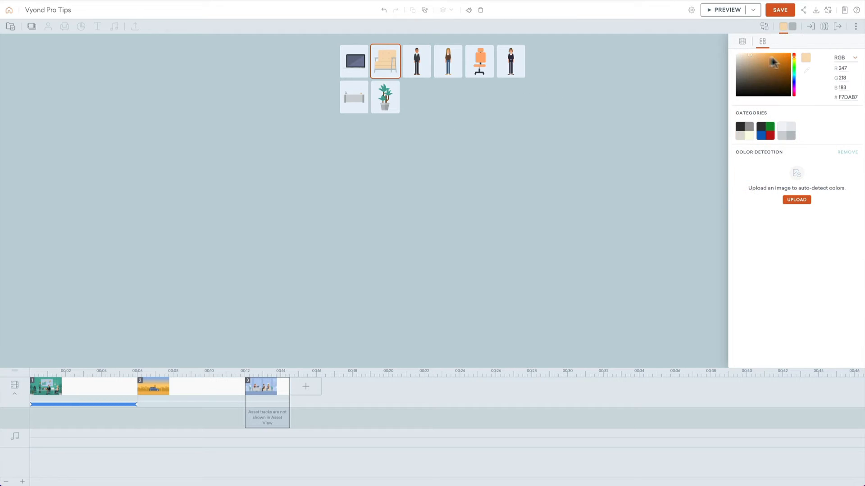
click(744, 52)
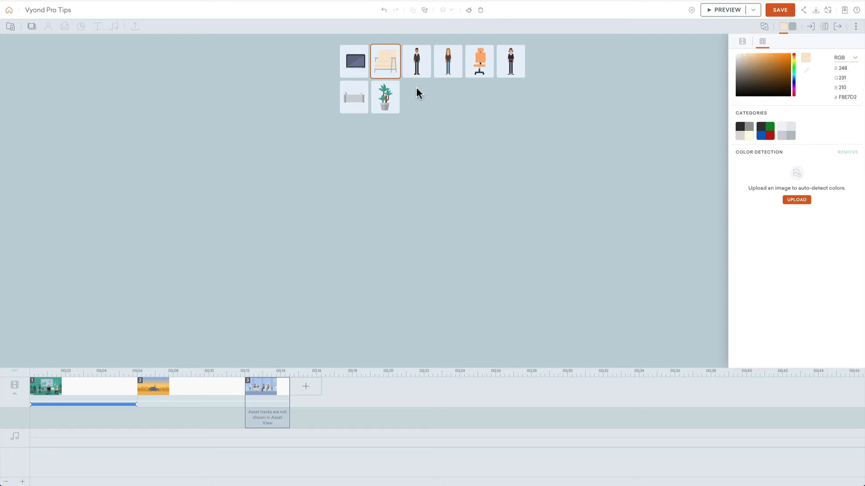
Step: Lighten the laptop screen's colour to #B5BAD3 and return from Asset View to the scene
click(355, 61)
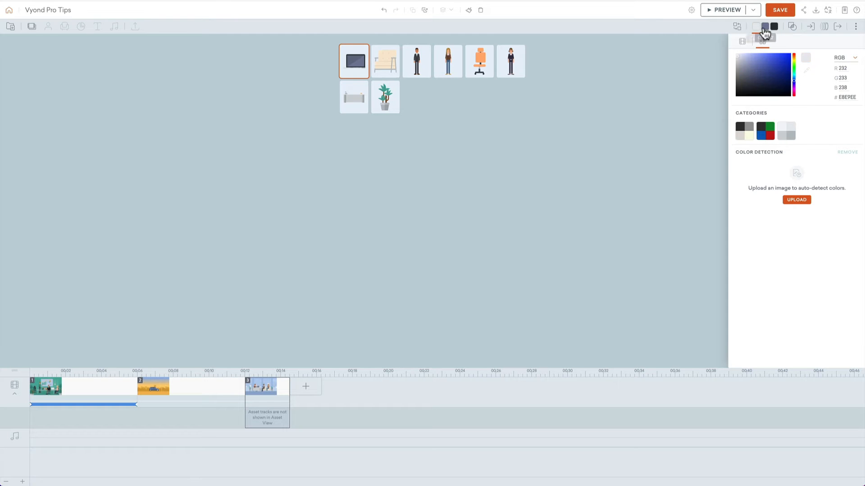
click(764, 27)
click(745, 62)
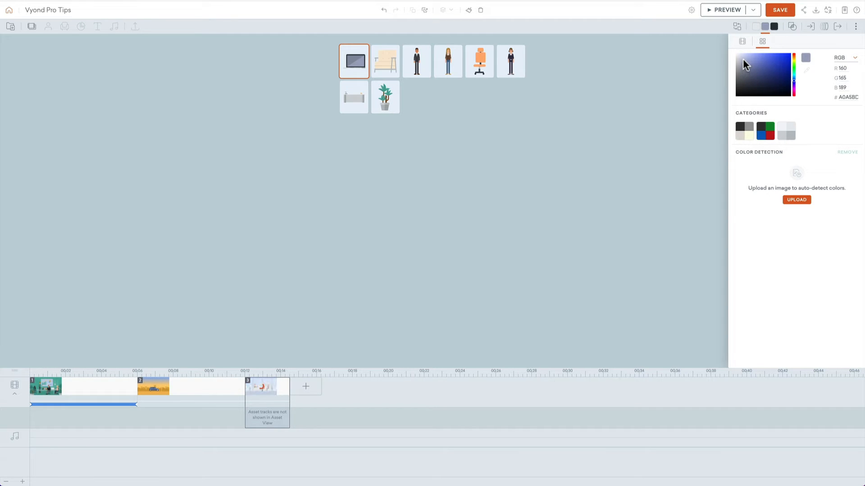
key(alt+shift+i)
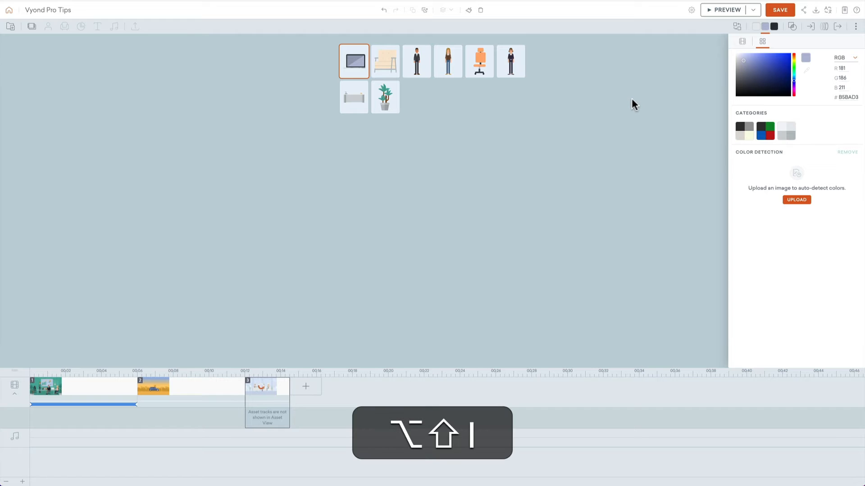
Step: Move all the characters, furniture and plants together slightly down onto the floor
drag(750, 161, 226, 251)
key(shift+Down)
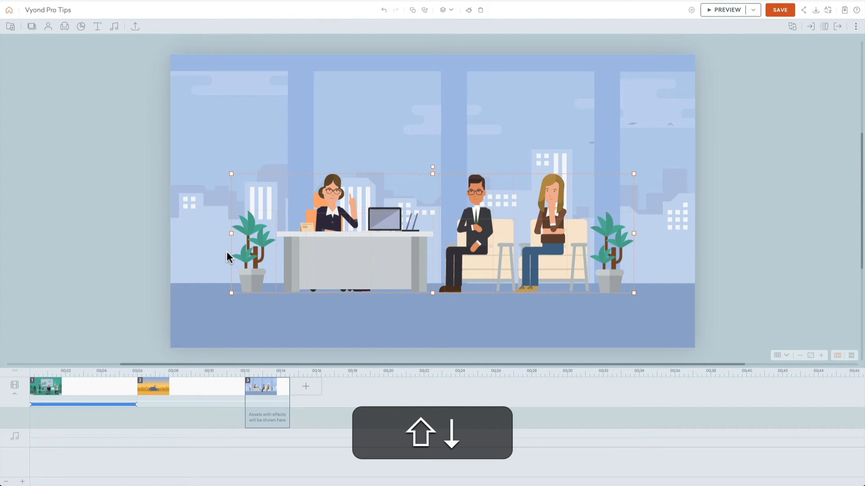
click(741, 192)
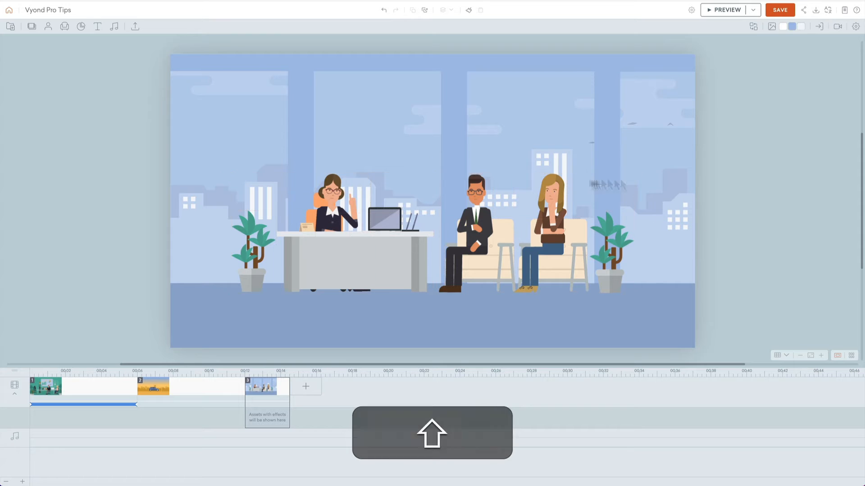
Step: Set the facial expression of all three characters to Smiling
click(337, 186)
super+click(477, 185)
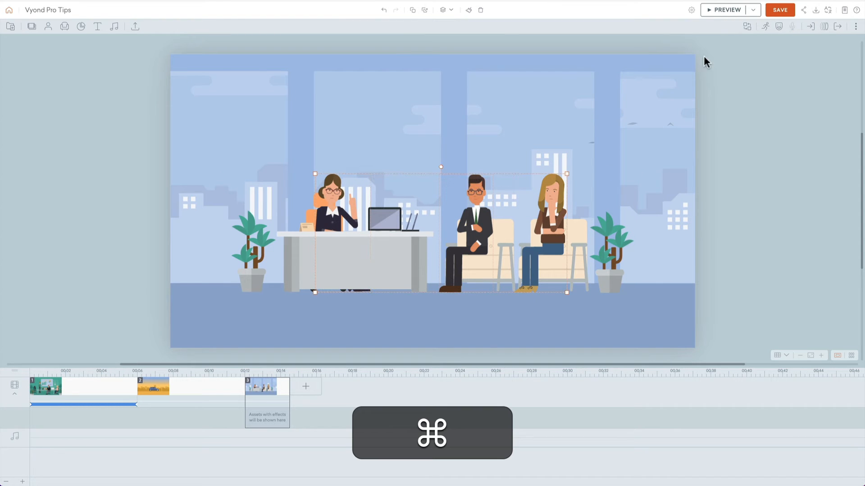
click(778, 27)
click(780, 60)
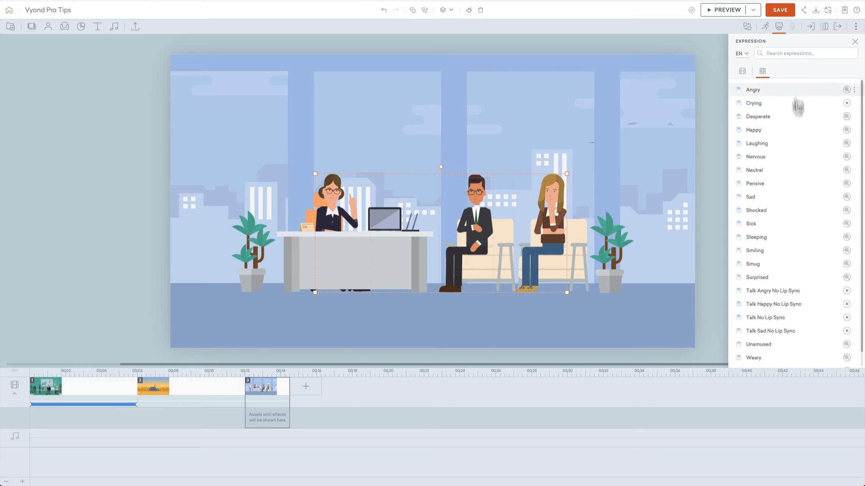
click(776, 255)
click(651, 131)
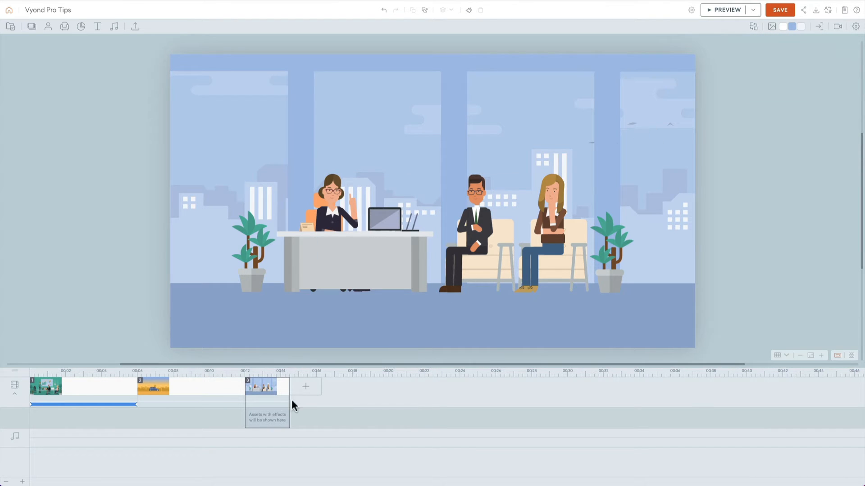
Step: Copy the office scene and paste three duplicates after it
key(super+c)
key(super+v)
key(super+v)
key(super+v)
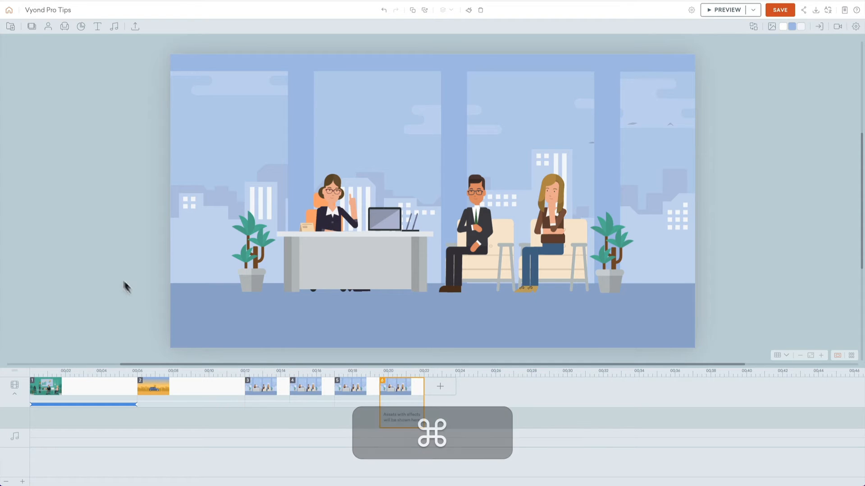
Step: Add a whole-scene camera movement to scene 3, ending at X 301.67, Y 180 with a size of about 603 × 339 px
click(286, 399)
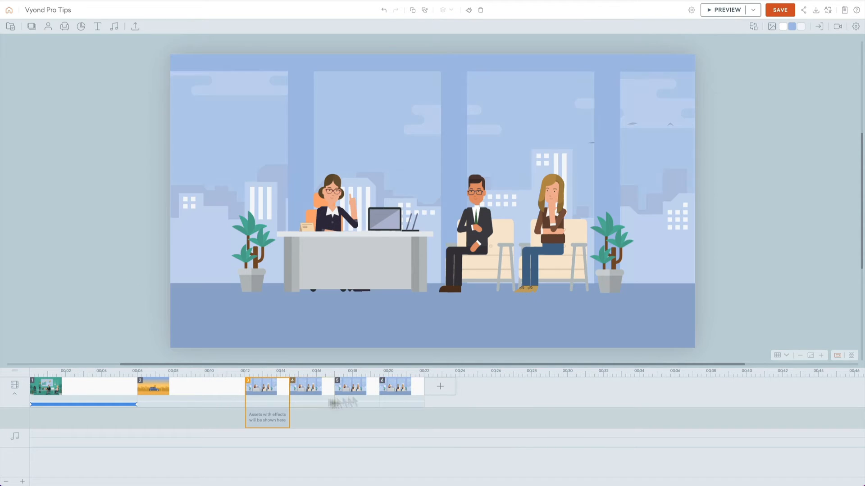
click(837, 29)
click(795, 56)
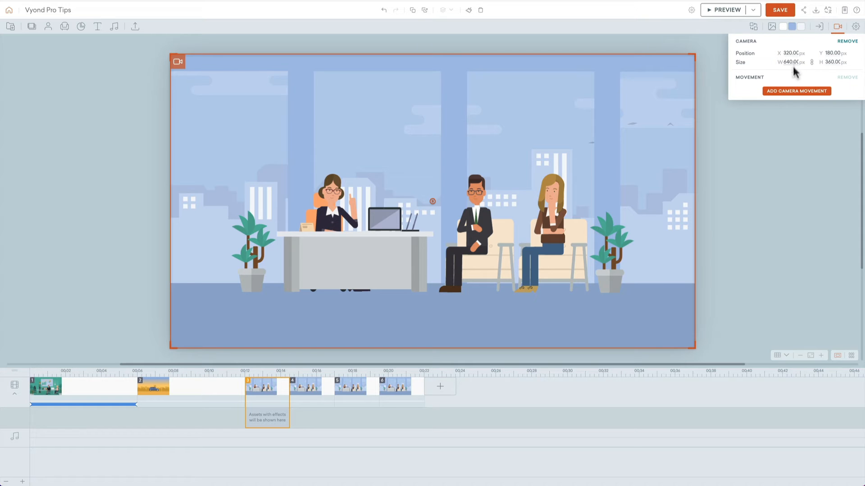
click(778, 90)
drag(194, 66, 174, 69)
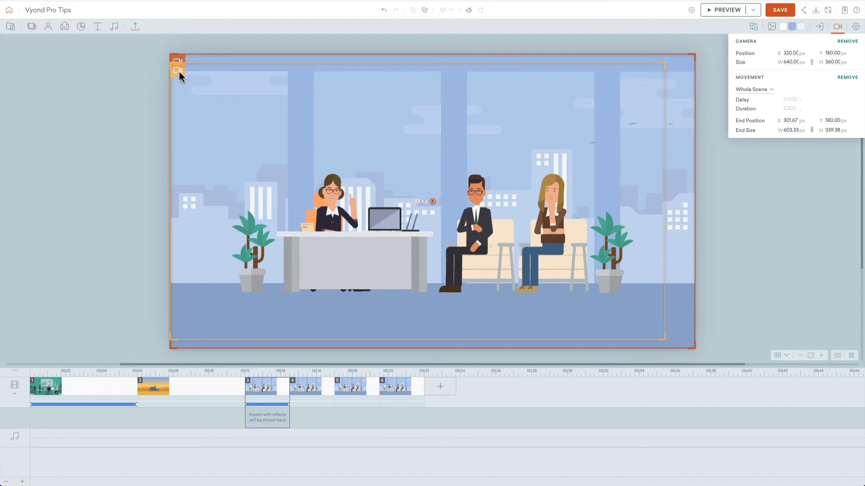
Step: Frame the woman at the desk in scene 4 with a camera of about 194 × 109 px and a whole-scene movement ending at X 237.98, Y 186.36
click(317, 389)
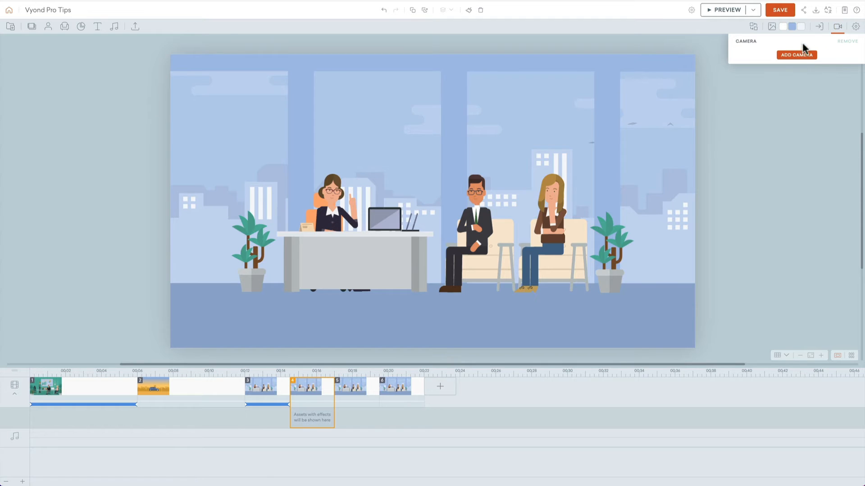
click(798, 54)
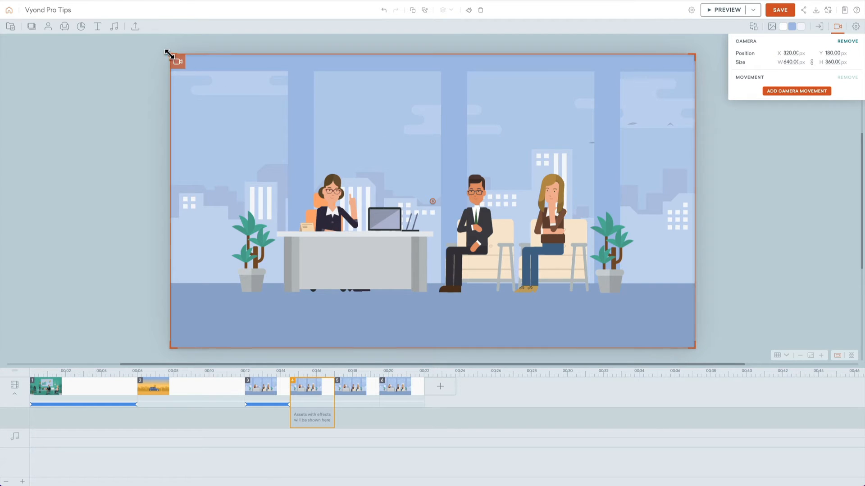
drag(171, 54, 293, 168)
click(801, 92)
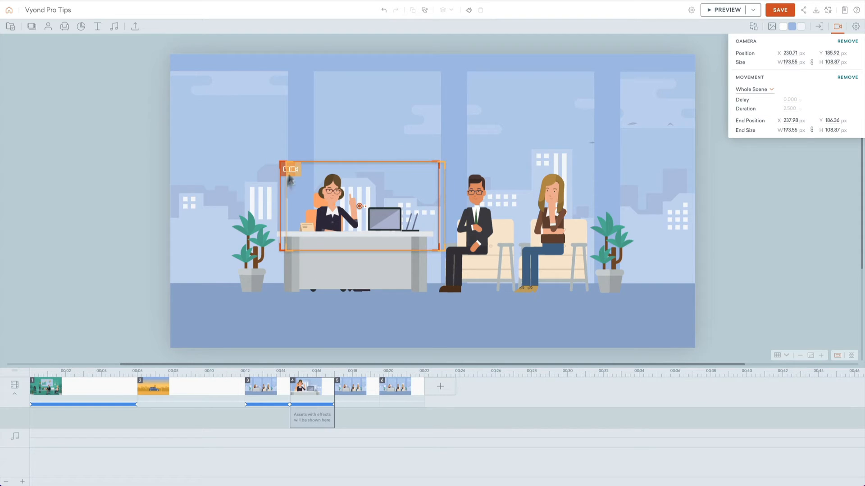
Step: Add a camera to scene 5 framing the two seated characters at about X 424, Y 197, sized about 230 × 129 px
click(354, 390)
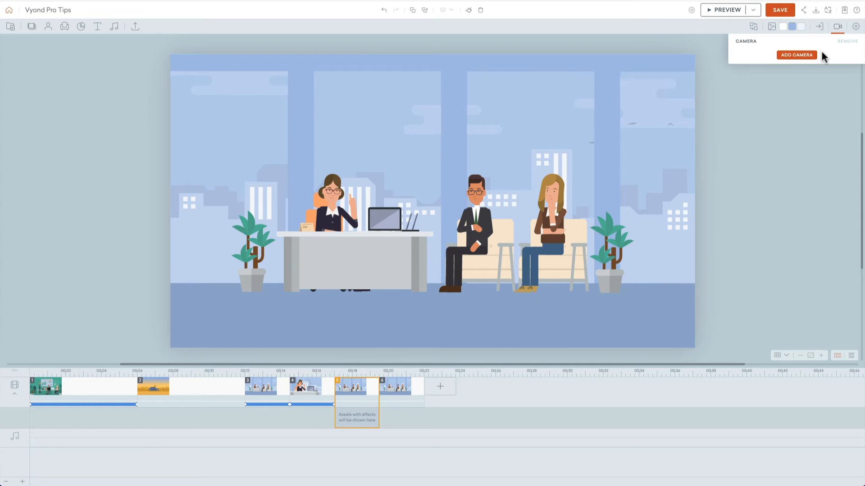
click(806, 55)
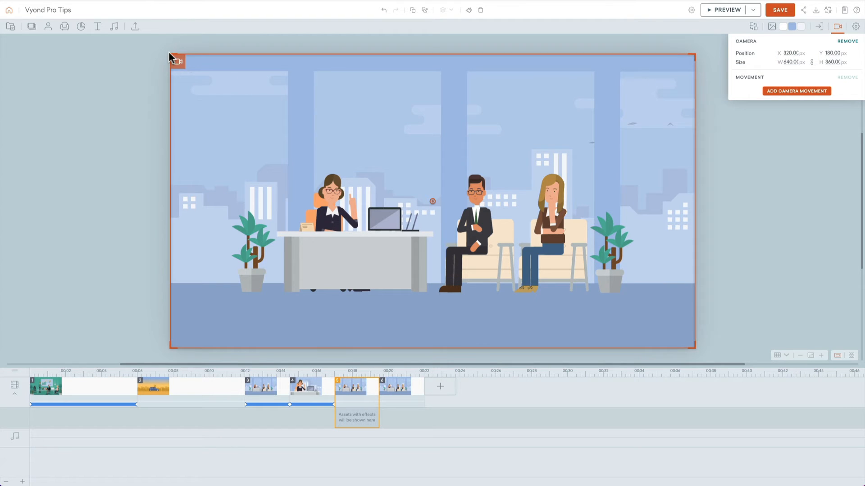
drag(171, 56, 433, 169)
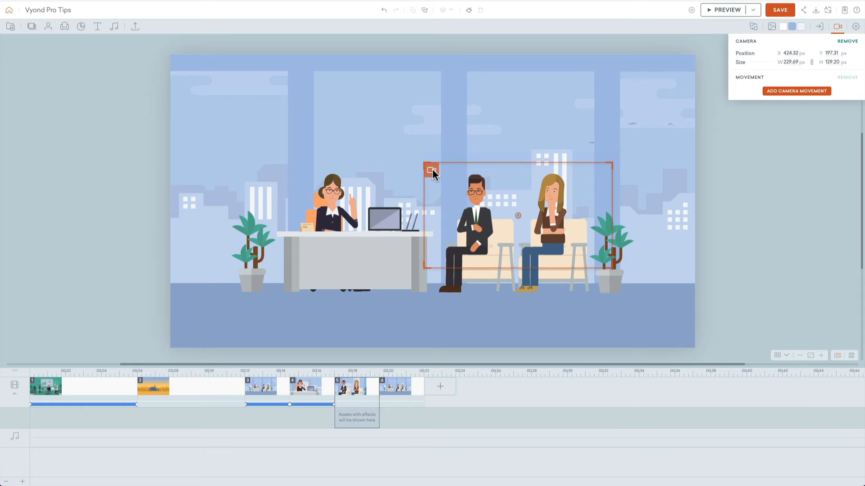
Step: Set the seated man's head direction to Right in scene 5
click(477, 192)
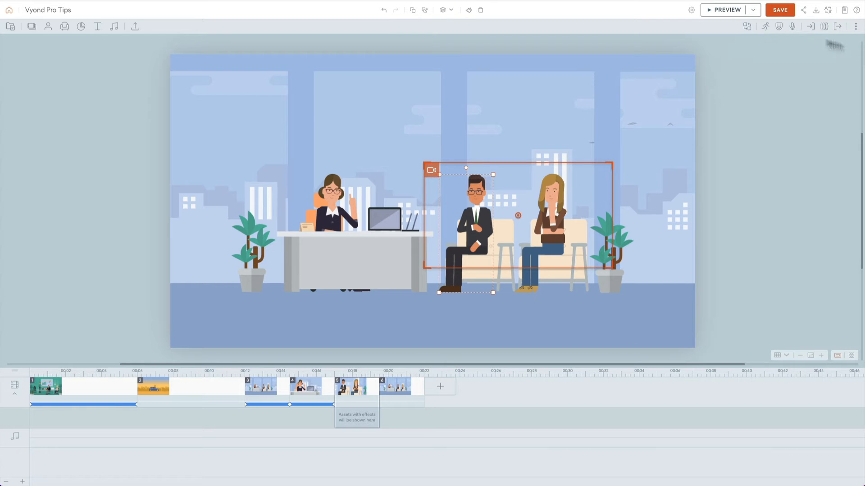
click(778, 27)
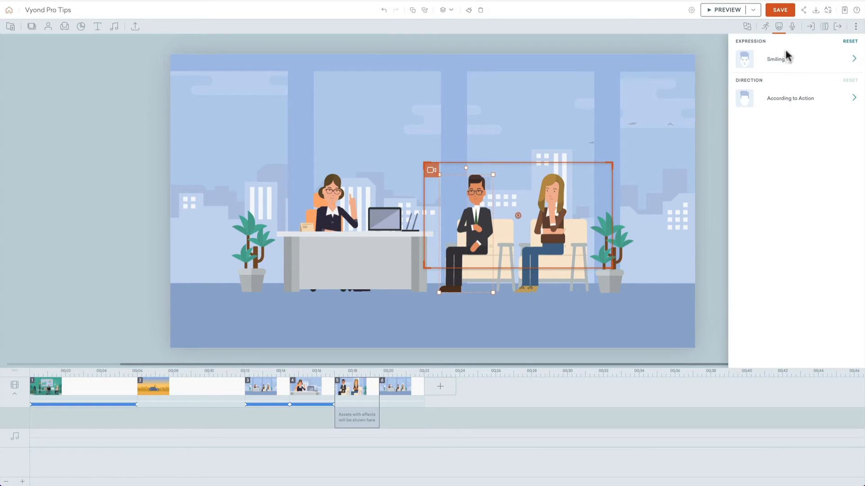
click(785, 96)
click(778, 106)
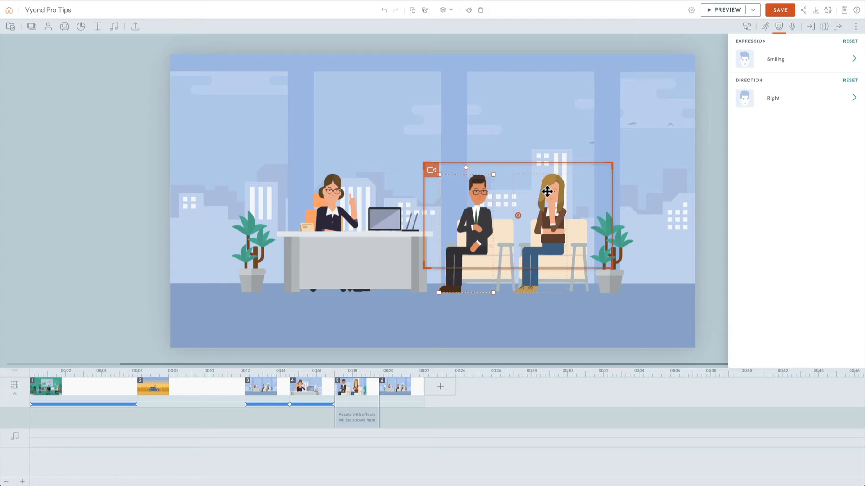
Step: Add a whole-scene camera movement to scene 5, ending at about X 438, Y 195 with a size of about 222 × 125 px
click(430, 170)
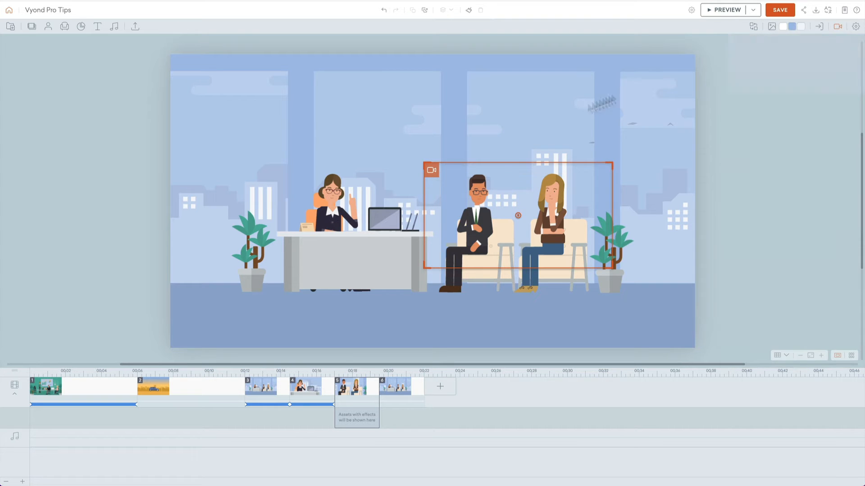
click(836, 28)
click(775, 93)
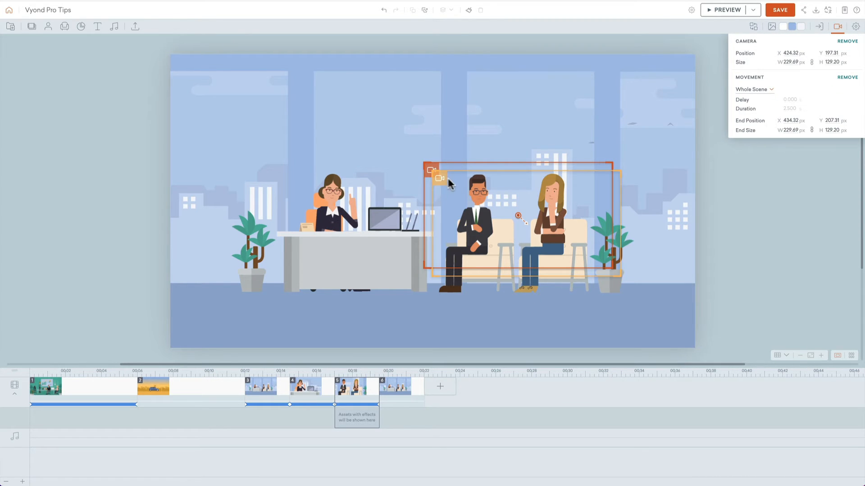
drag(434, 173, 445, 167)
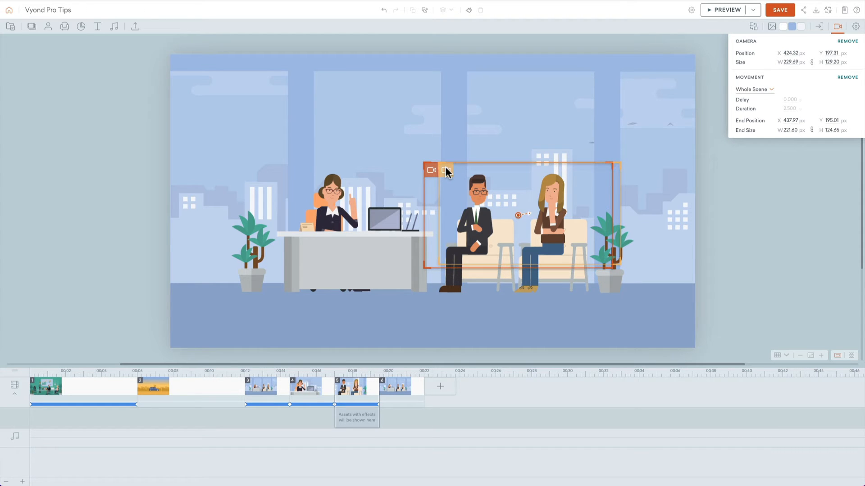
Step: Search the seated woman's available actions in scene 5 for "nod"
click(554, 193)
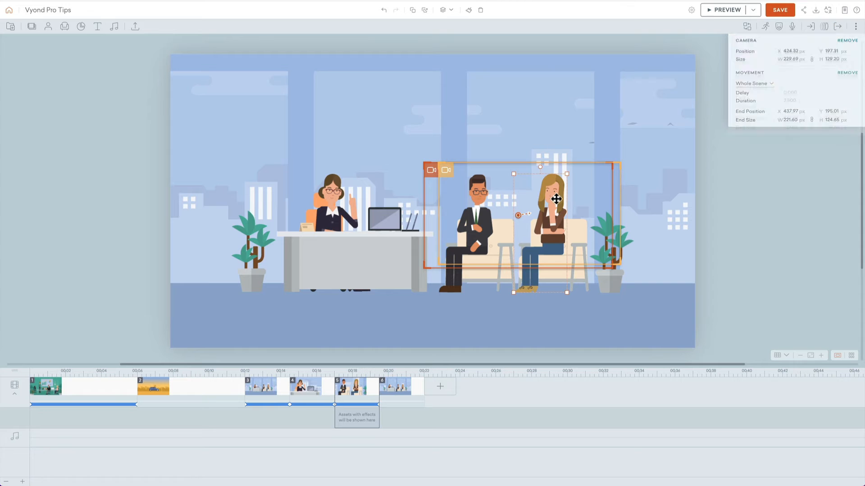
click(778, 28)
click(765, 27)
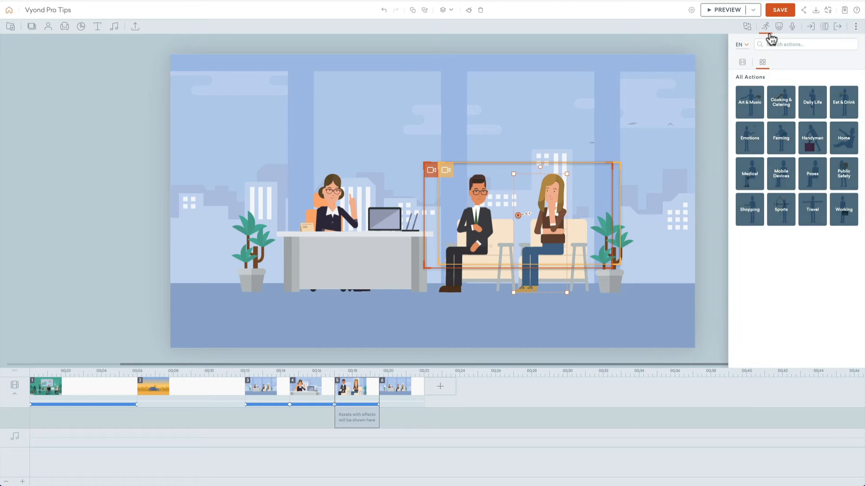
click(779, 44)
text(nod)
key(Return)
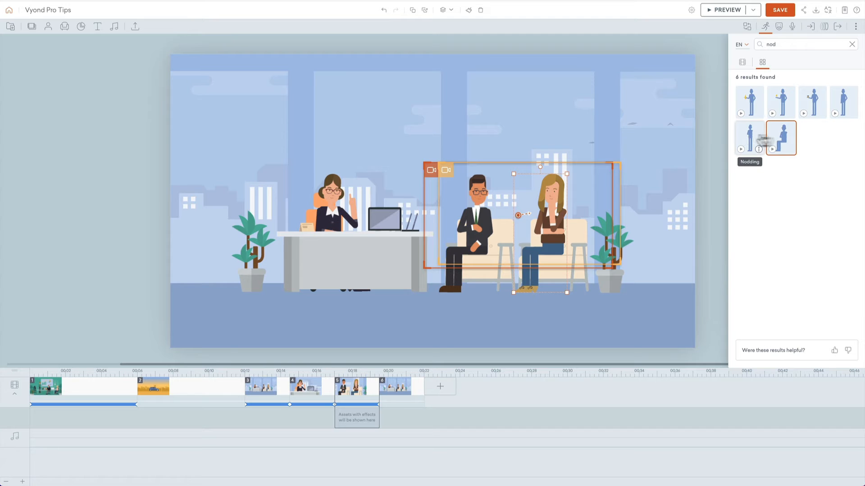
click(650, 104)
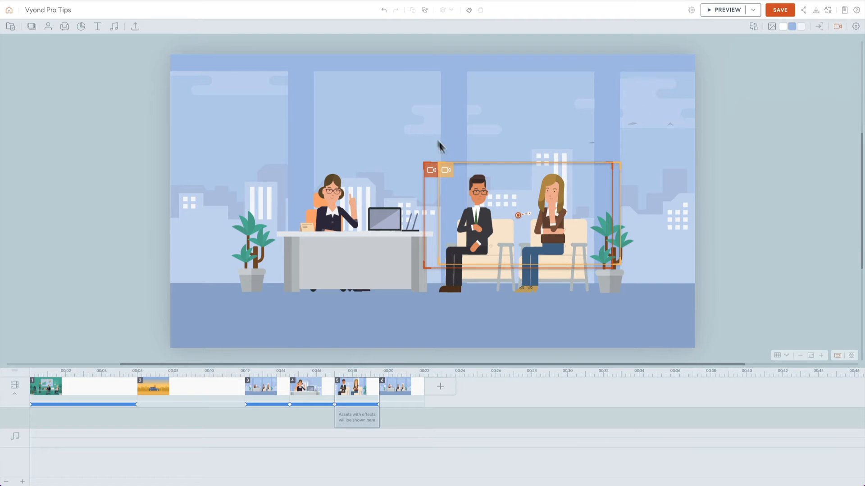
Step: Add a centred camera of about 605 × 341 px to scene 6 with a whole-scene movement that widens to the full scene
click(395, 381)
click(838, 28)
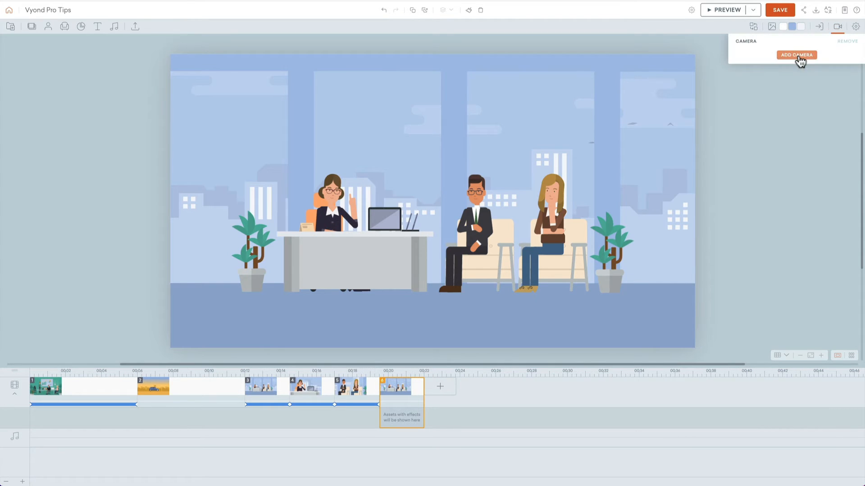
click(797, 56)
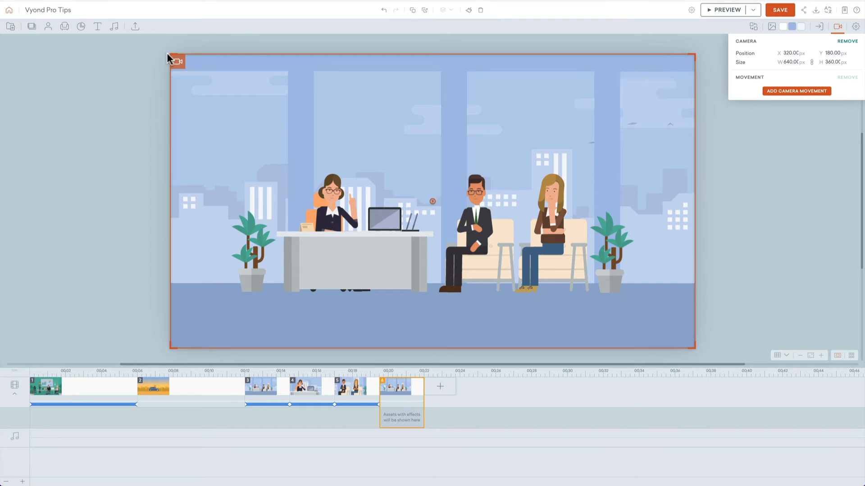
drag(170, 58, 186, 63)
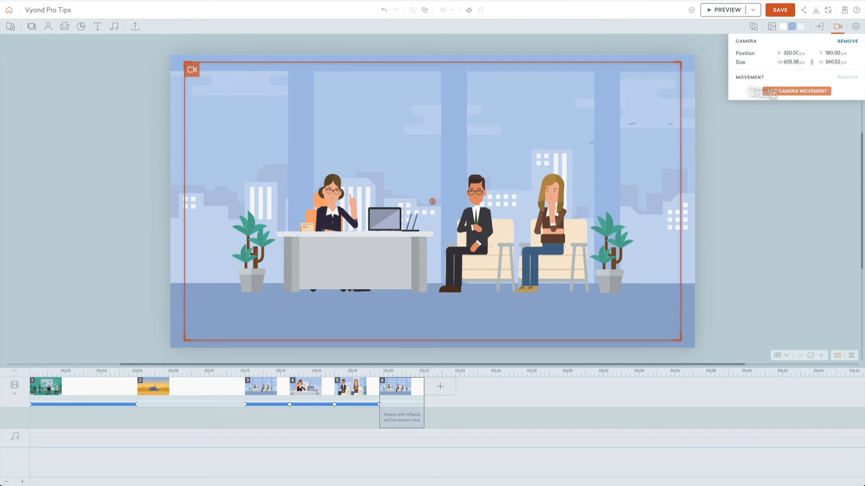
click(773, 91)
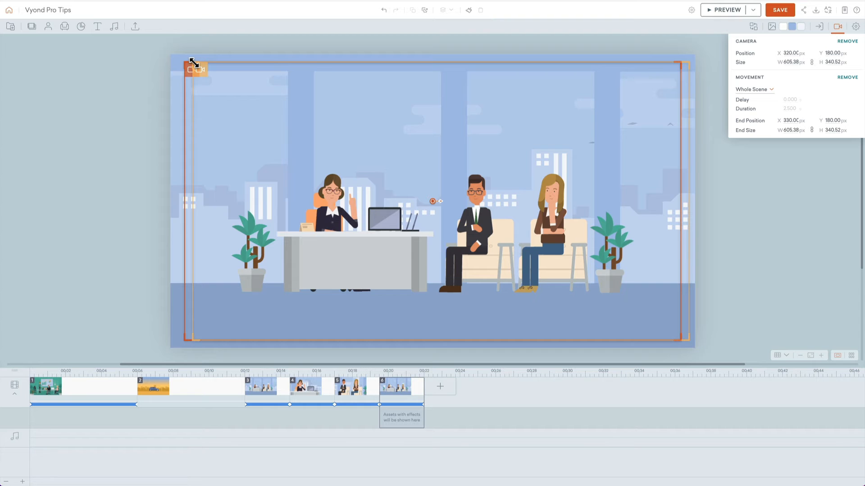
drag(194, 61, 130, 69)
Step: Give the woman at the desk in scene 6 a "Shaking hand" action, and place her in front of the desk near the seated man
click(333, 189)
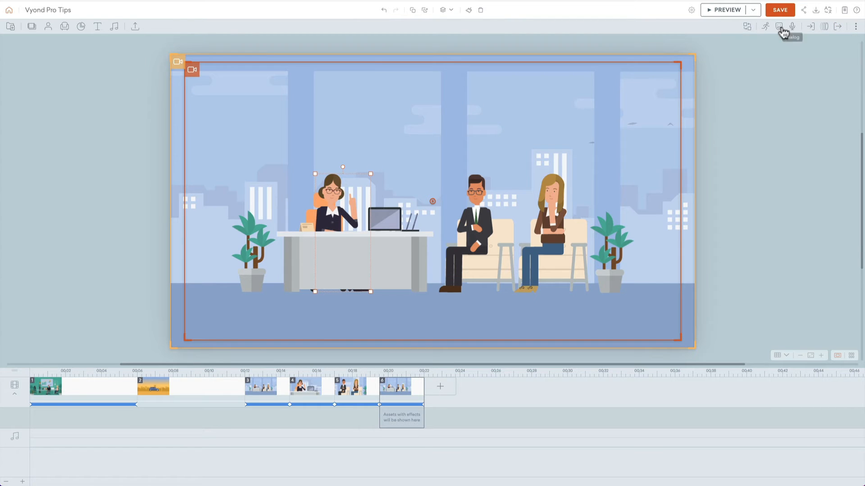
click(765, 26)
click(788, 42)
text(shak)
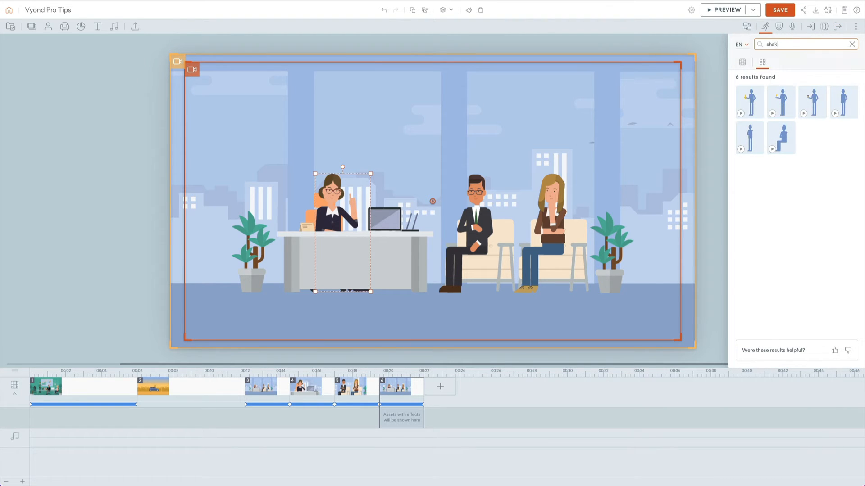
text(e)
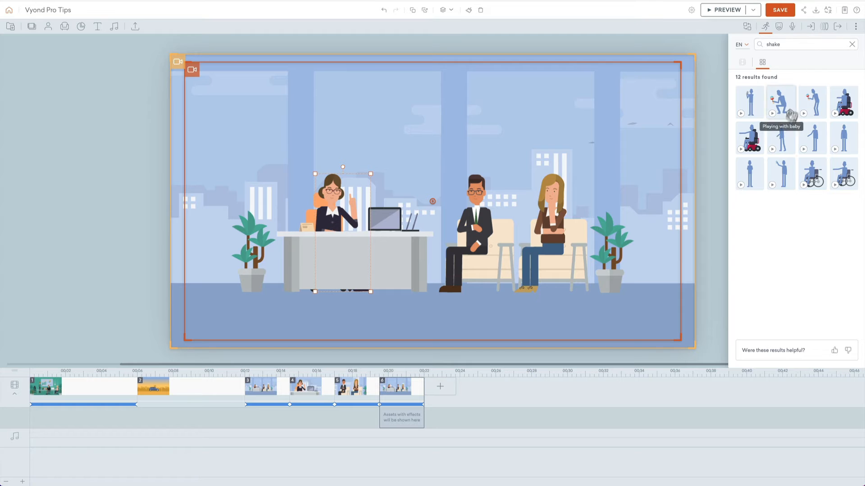
click(786, 141)
drag(338, 158, 401, 165)
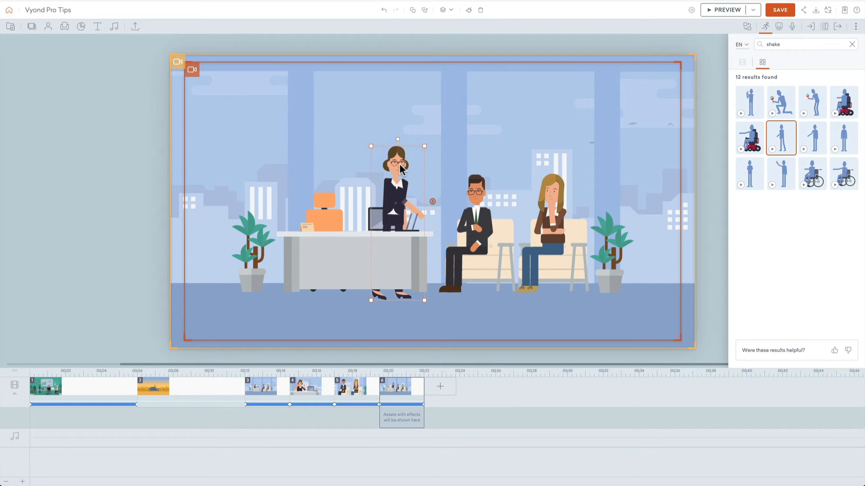
key(shift+super+Up)
Step: Give the seated man the matching standing handshake action and place him in front of the furniture so his hand meets the woman's
click(477, 193)
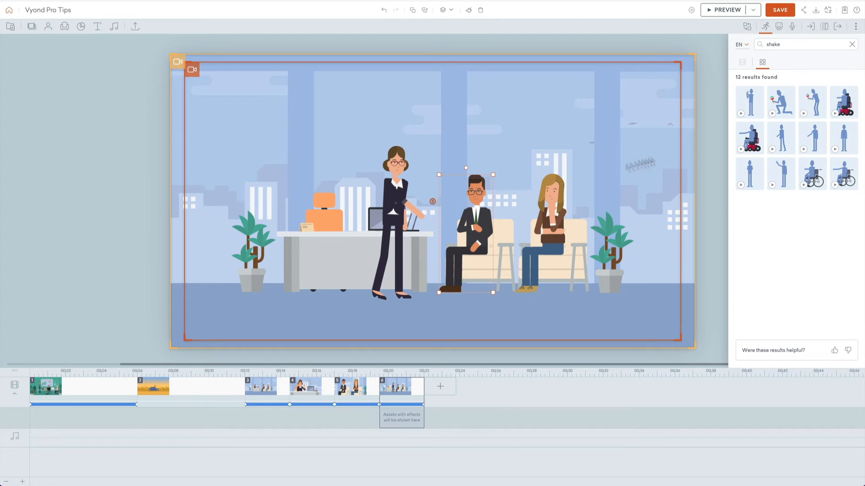
click(812, 138)
mouse_move(479, 159)
mouse_down()
mouse_move(455, 166)
mouse_move(464, 167)
mouse_up()
key(shift+super+Up)
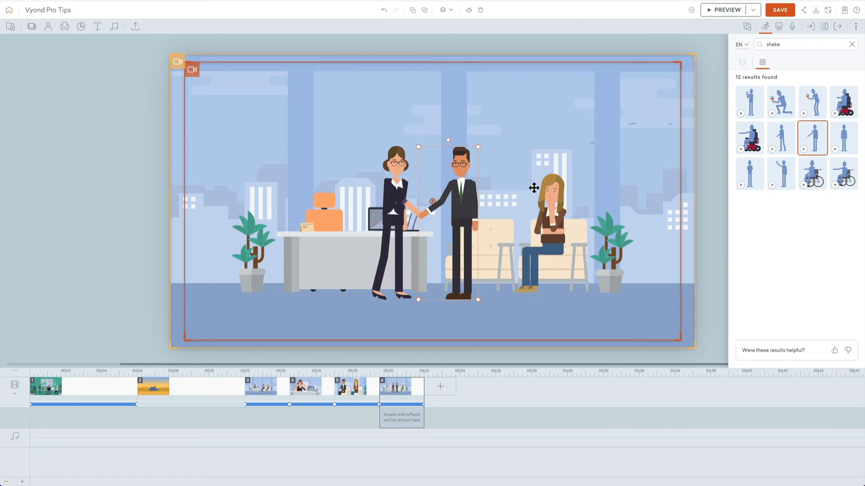
Step: Give the seated woman a standing hand-on-hip action found with "hip" and move her beside the man
click(534, 188)
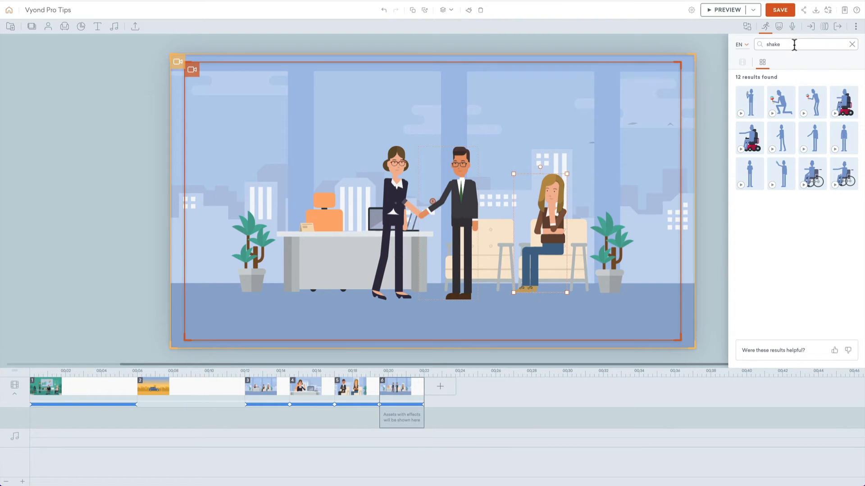
double_click(794, 44)
text(hip)
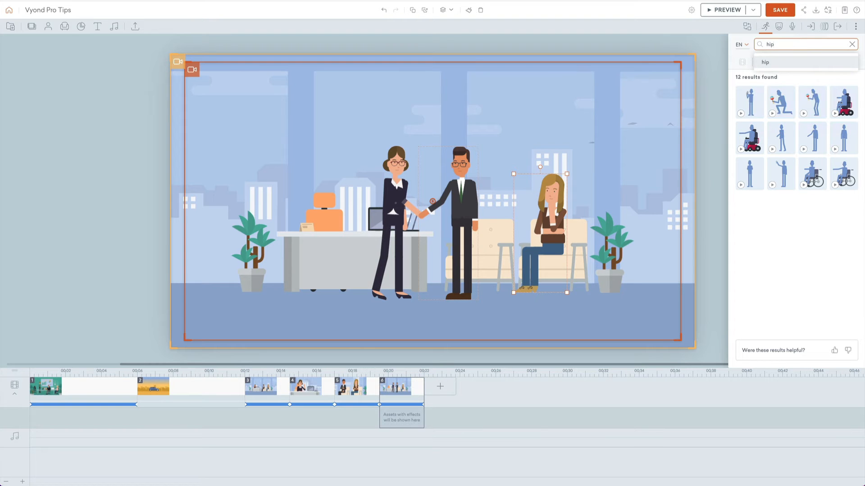
key(Return)
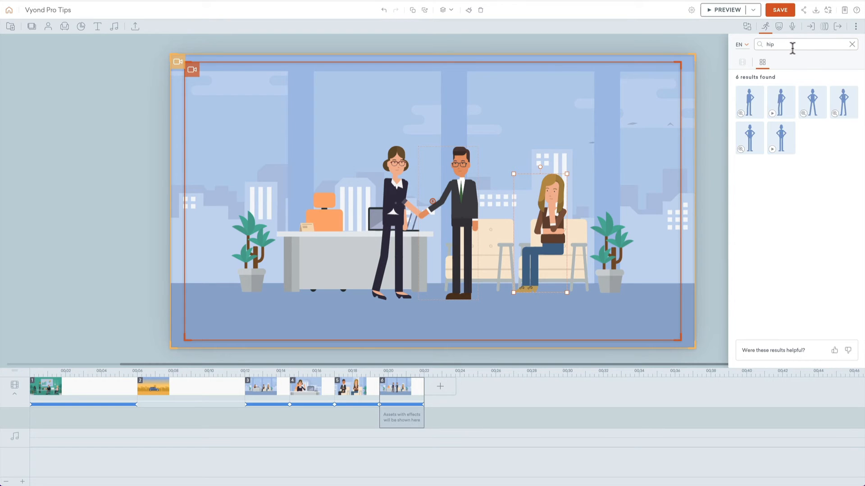
click(780, 102)
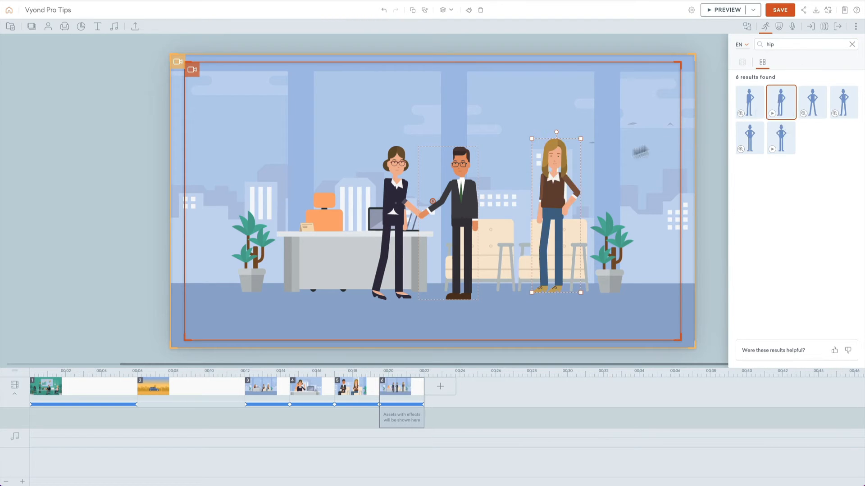
drag(569, 162, 523, 171)
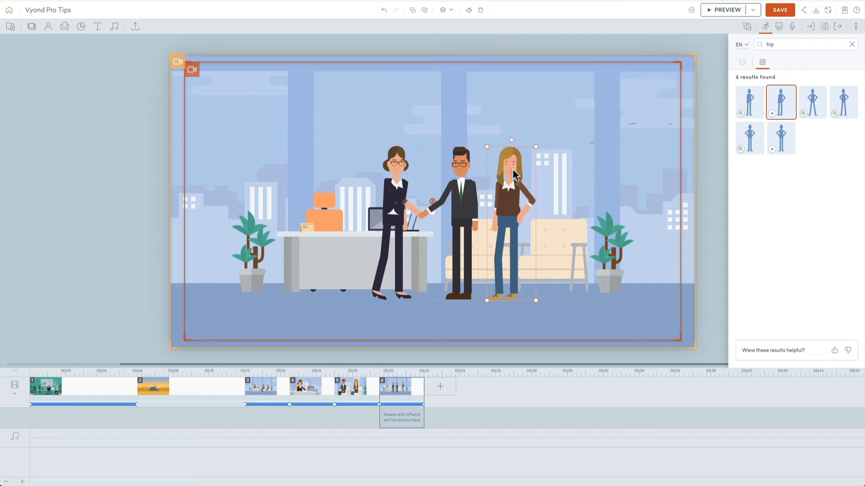
Step: Set the head direction of the woman with her hand on her hip to Left
click(779, 26)
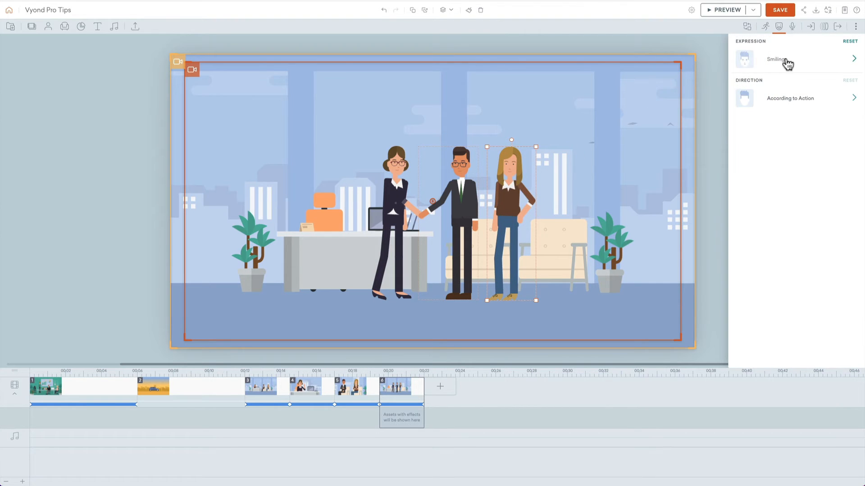
click(788, 99)
click(778, 95)
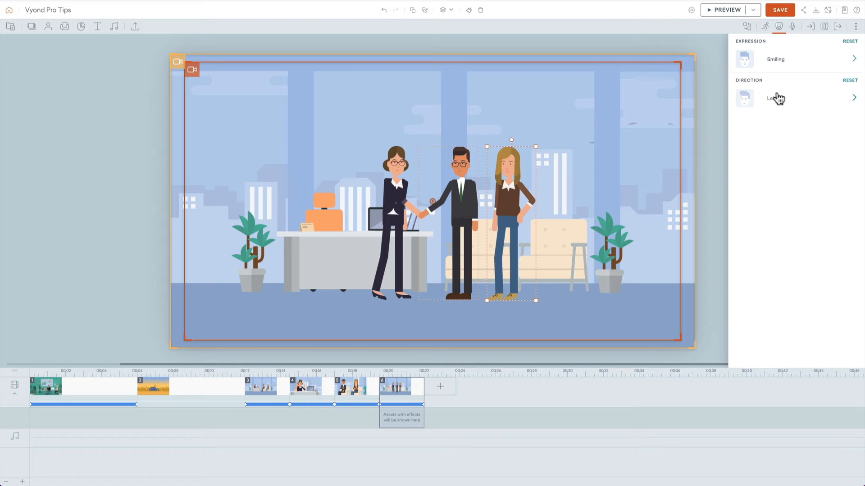
click(558, 103)
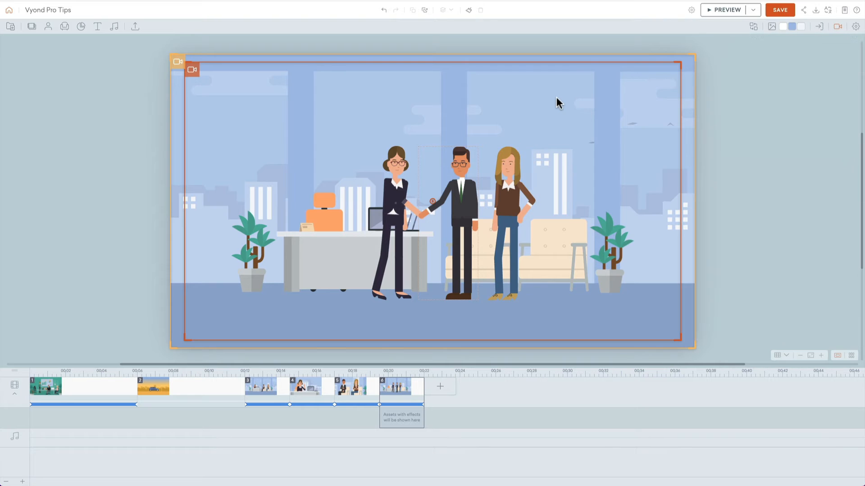
Step: Preview the office conversation from scene 3 through scene 6
click(269, 386)
key(super+p)
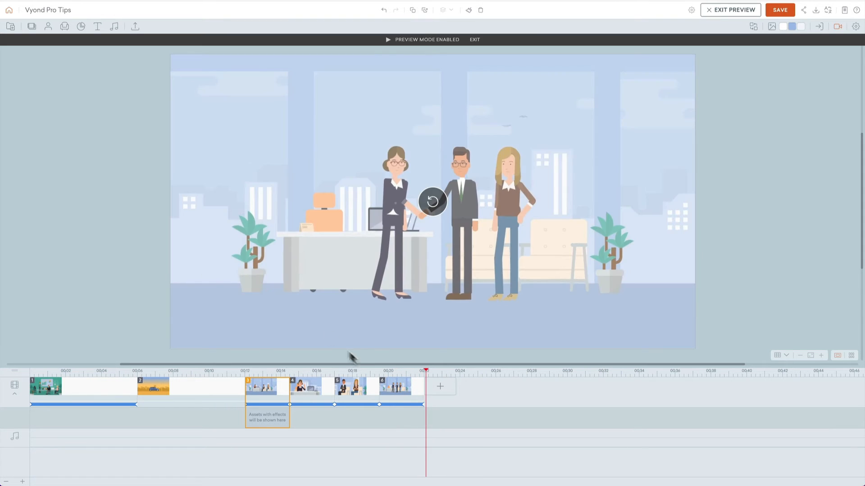
Step: Set the duration of scenes 3 through 6 to 5 seconds each and preview the office conversation
click(307, 387)
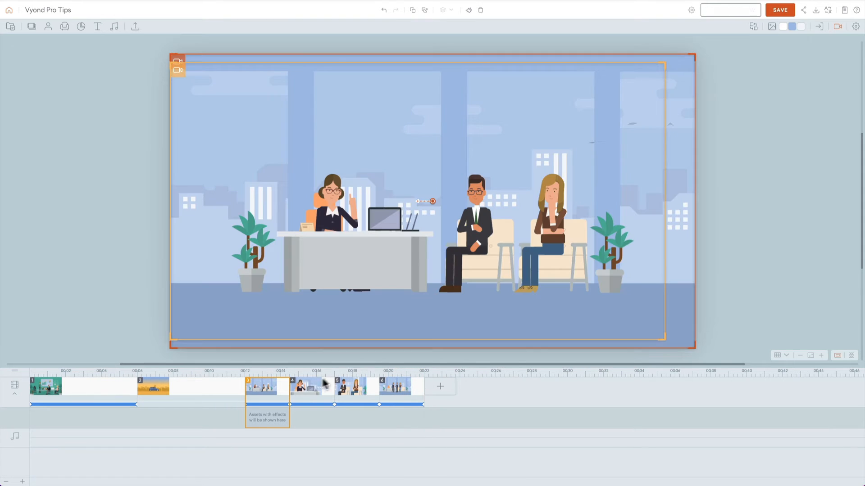
drag(288, 388, 495, 388)
shift+click(475, 393)
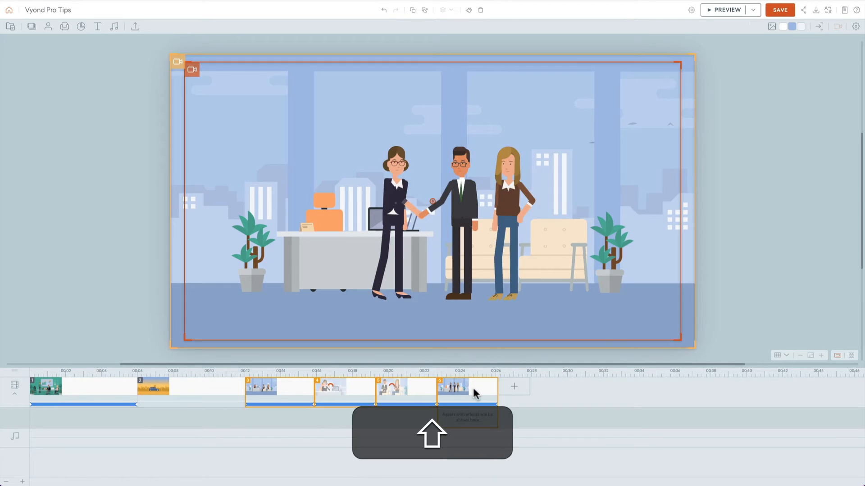
click(855, 27)
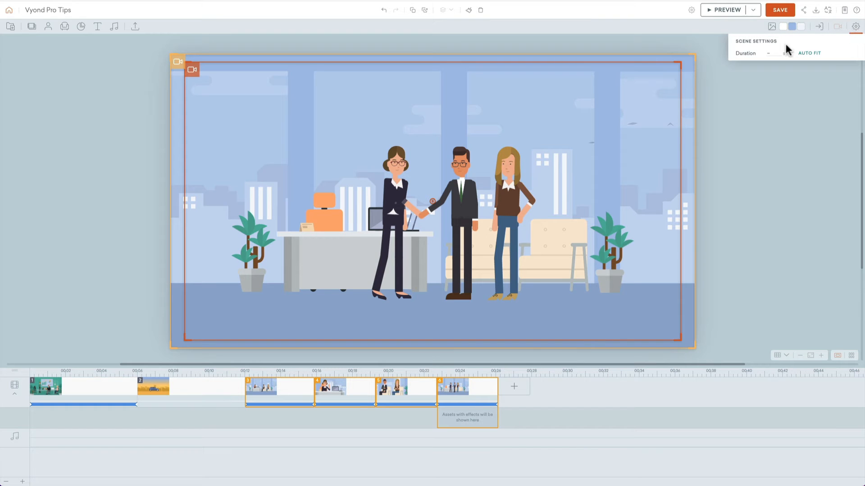
text(5)
key(Return)
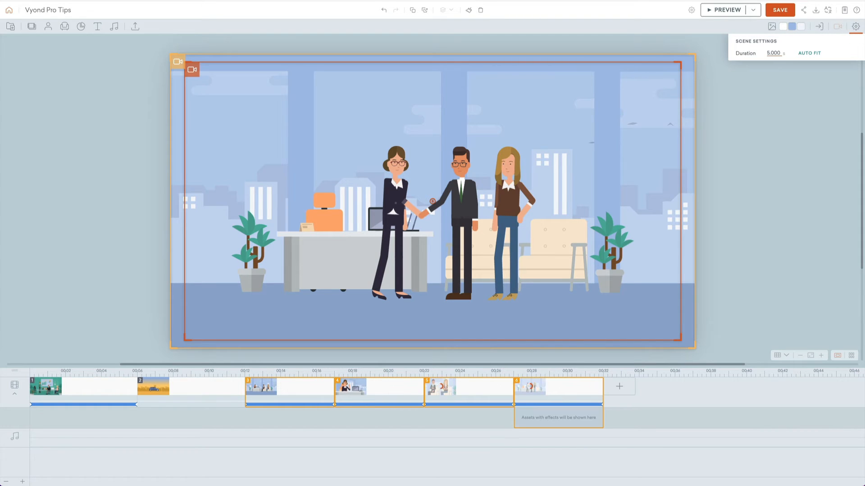
key(super+p)
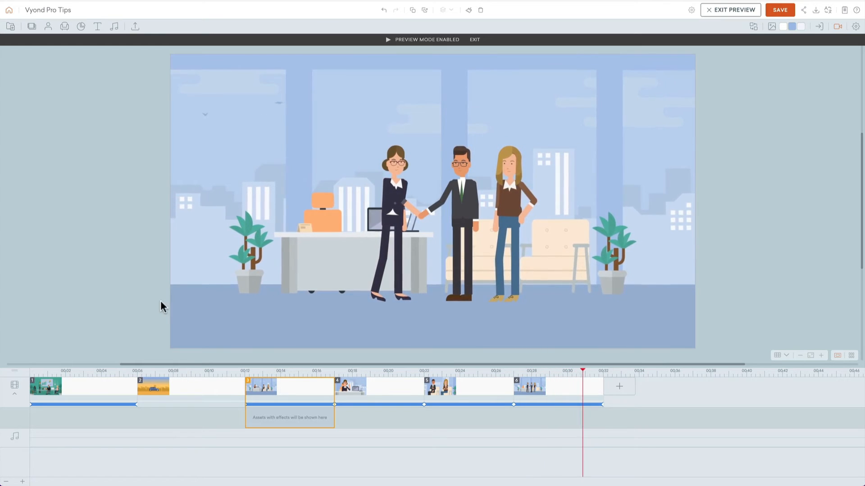
Step: Enlarge the three standing characters in scene 6 together and preview the handshake scene
mouse_move(402, 289)
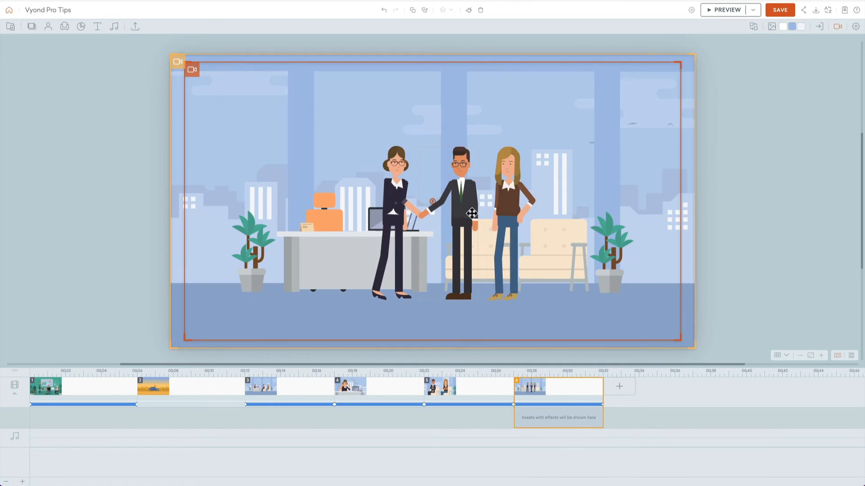
click(393, 195)
shift+click(461, 198)
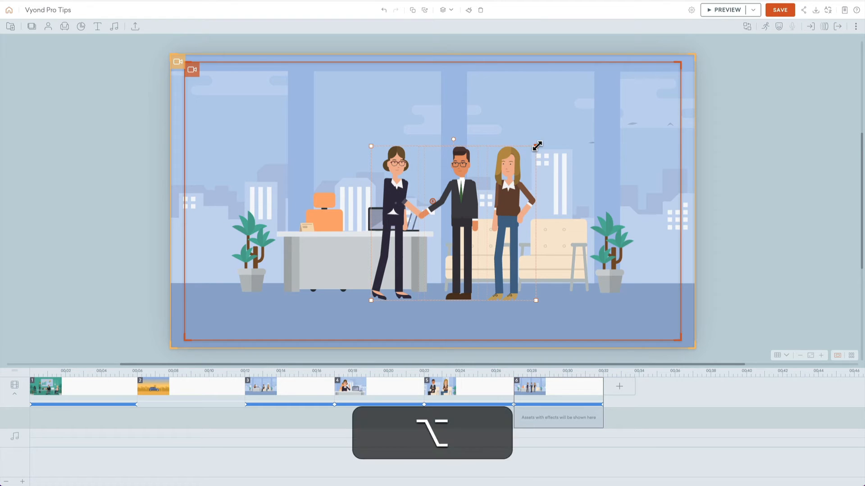
drag(535, 145, 575, 126)
drag(533, 144, 512, 152)
click(735, 241)
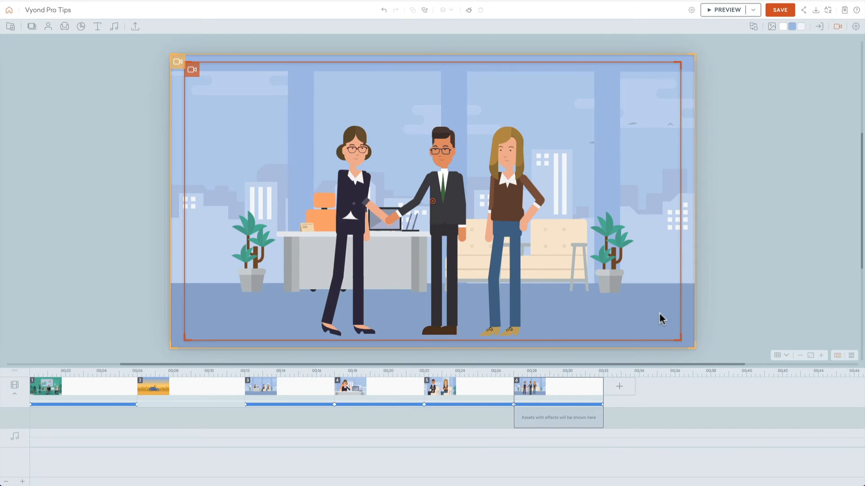
key(super+p)
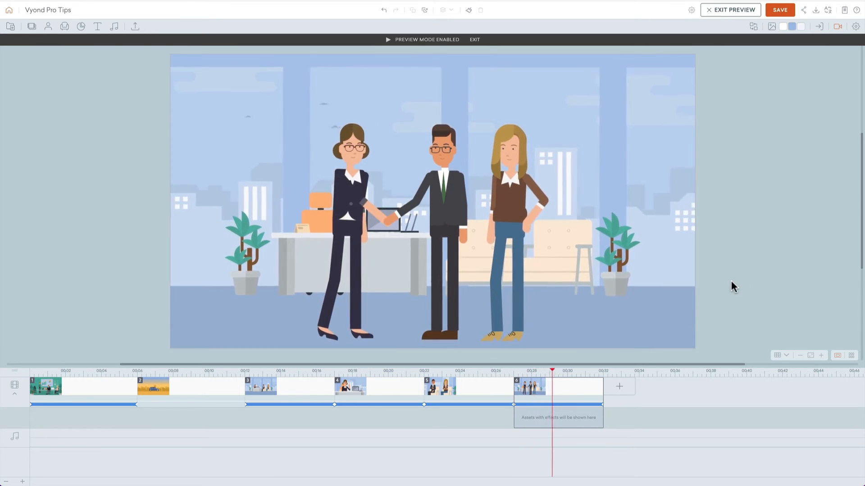
key(Escape)
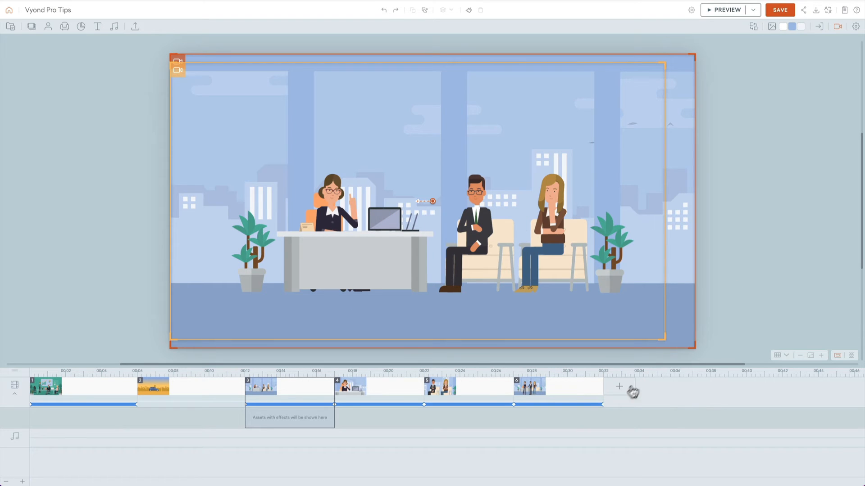
Step: Add a new scene after scene 6 and search the scene library for "crowd"
mouse_move(624, 388)
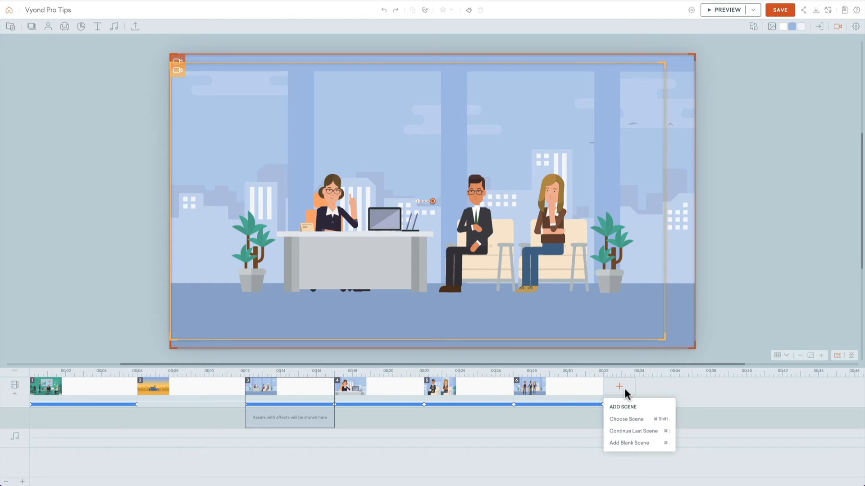
click(638, 421)
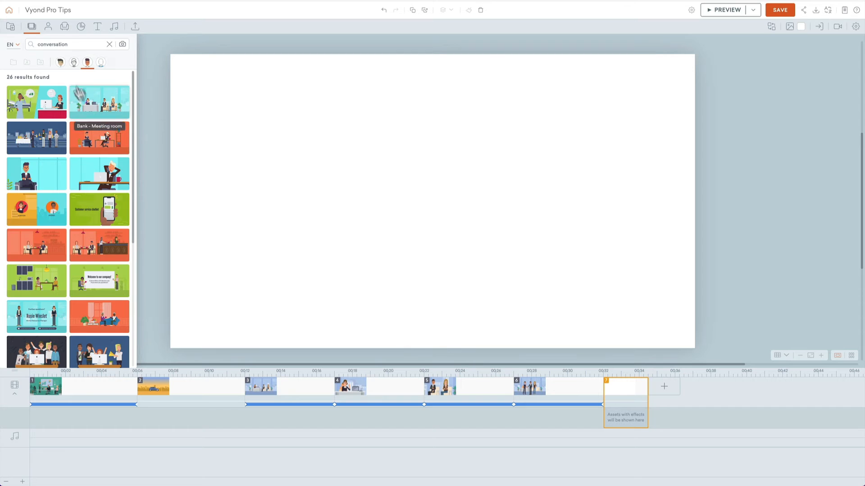
double_click(75, 43)
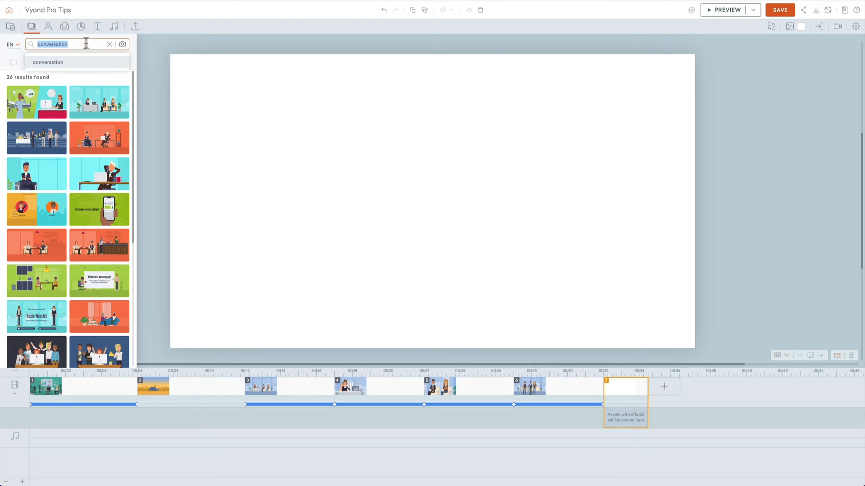
click(109, 44)
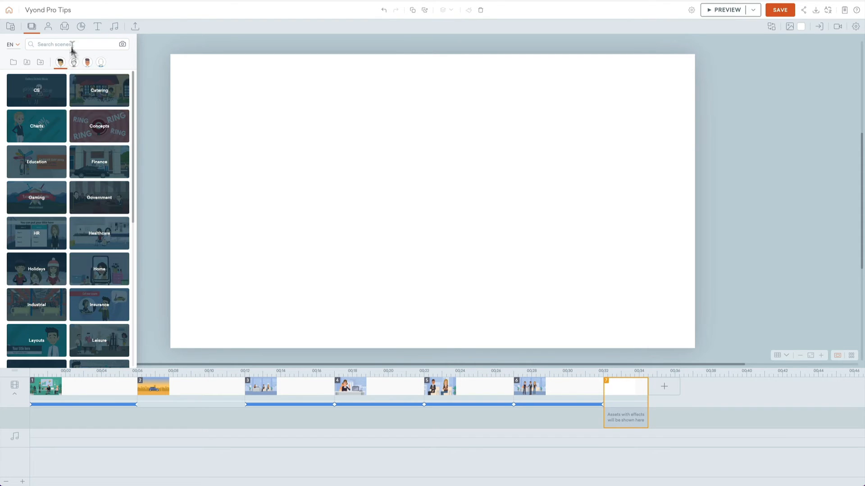
click(74, 44)
text(crowd)
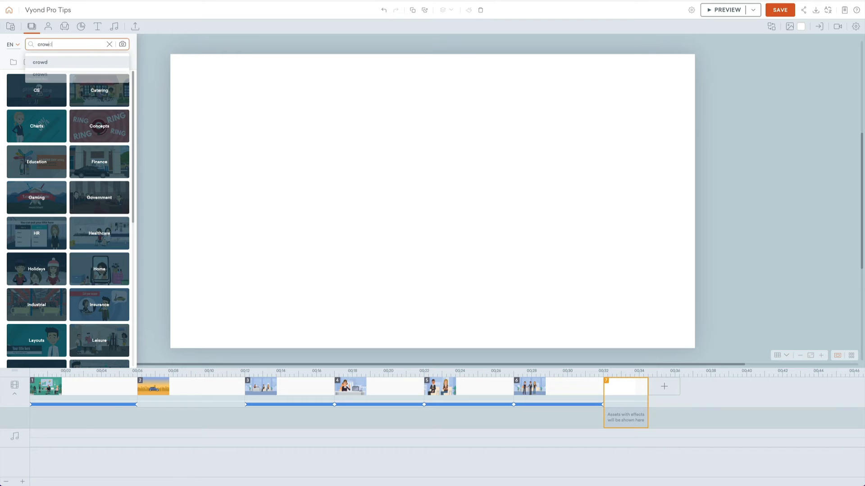
key(Return)
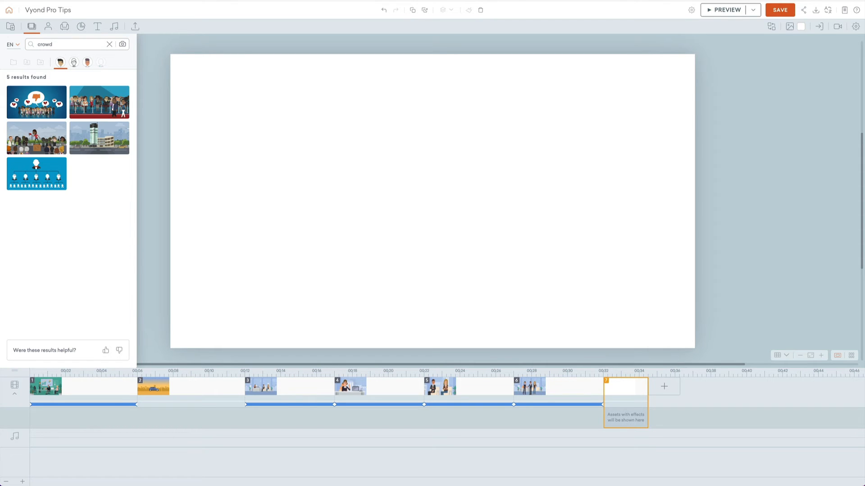
Step: Search the scene library for "room" and fill scene 7 with the Boutique - Fitting room template
click(75, 45)
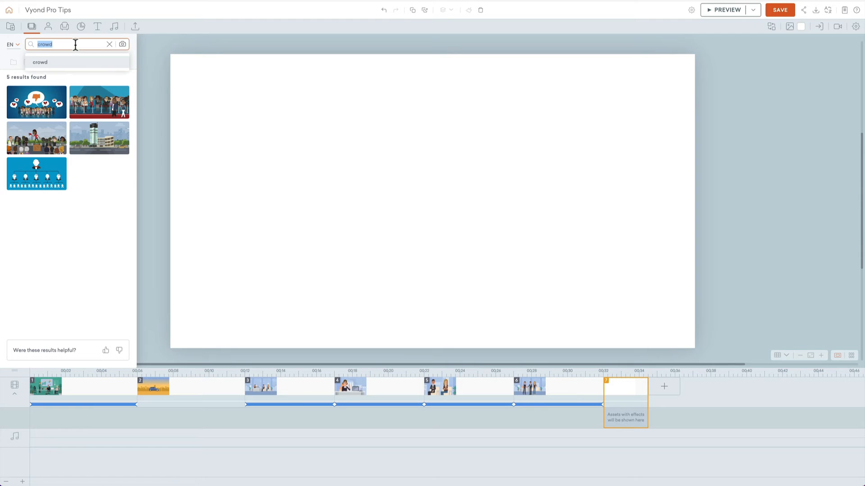
text(room)
key(Return)
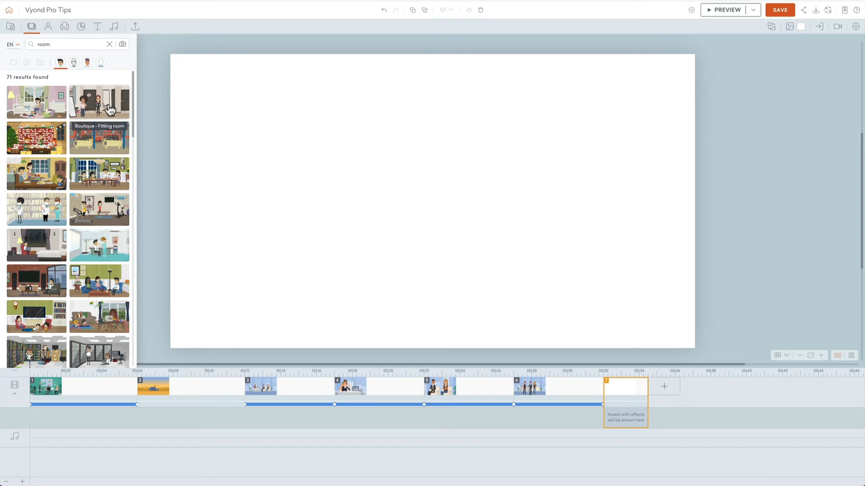
drag(109, 109, 302, 184)
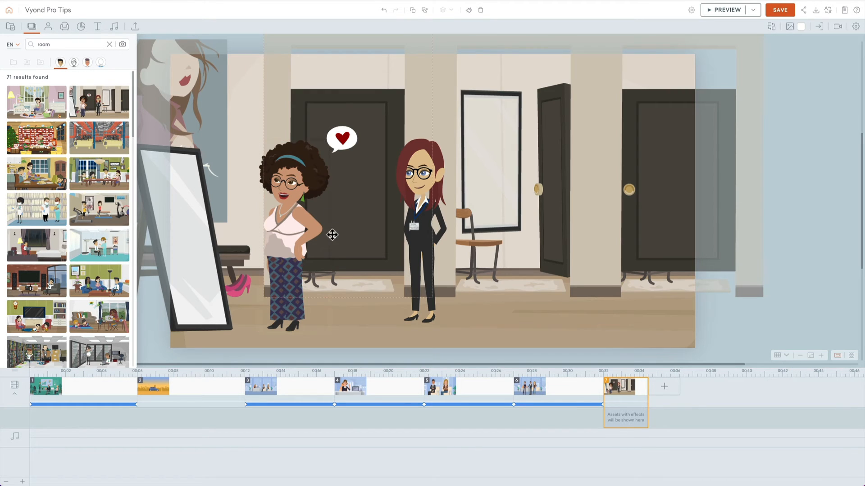
Step: Delete the template's characters from the fitting room scene
key(Delete)
click(423, 171)
key(Delete)
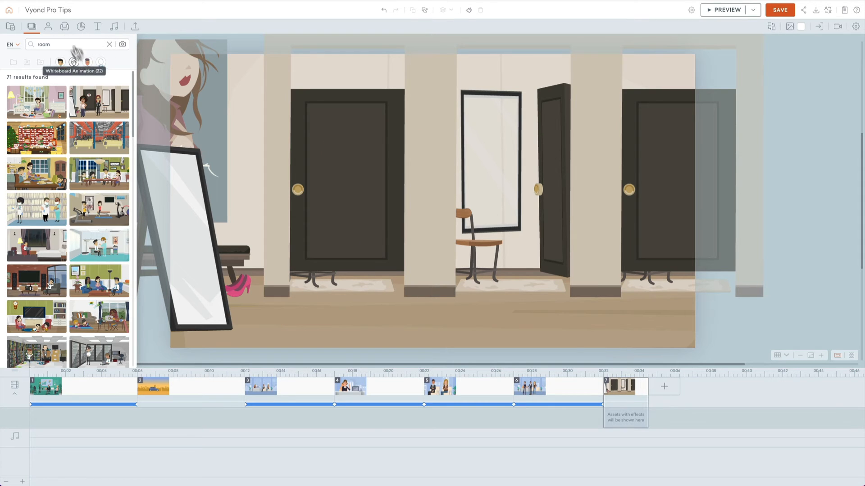
Step: Add five Casual characters to the fitting room, including a man in a blue hoodie and a red-haired man in a checked shirt
click(48, 26)
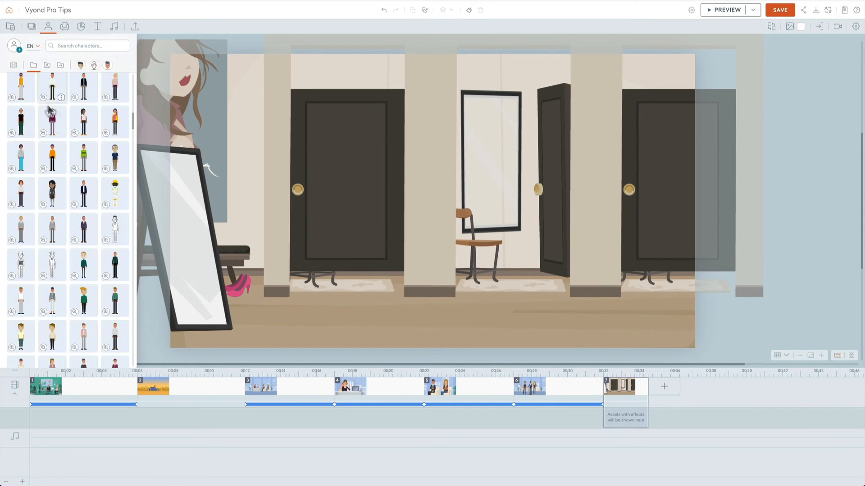
scroll(50, 108, up, 10)
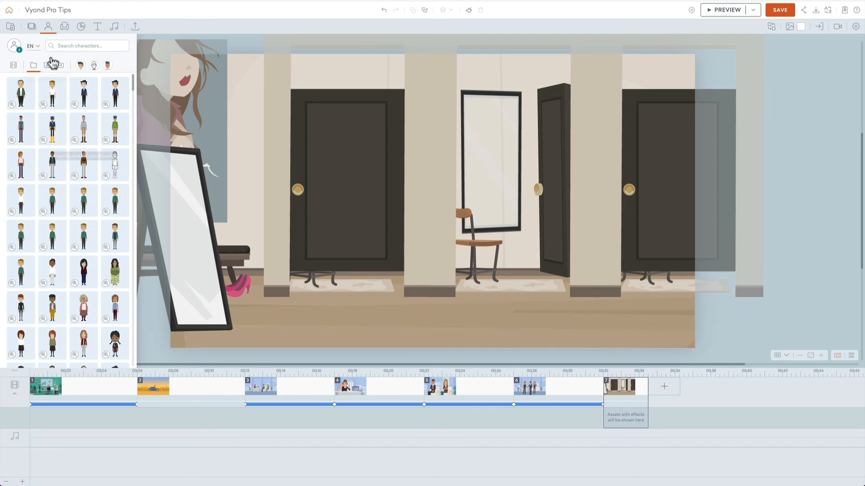
click(80, 65)
click(22, 95)
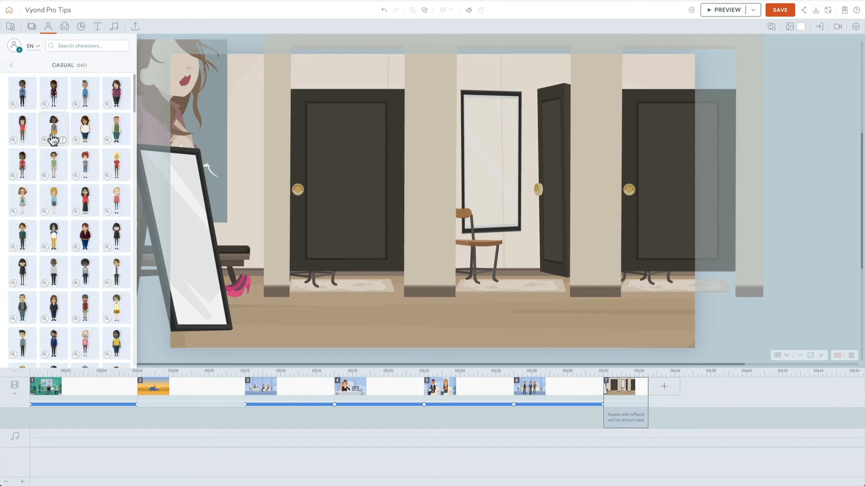
click(55, 131)
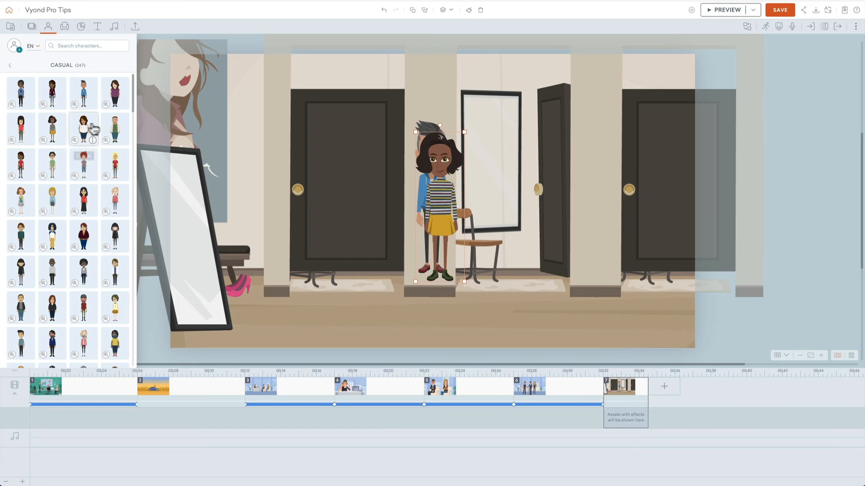
click(91, 131)
click(116, 134)
click(82, 164)
click(22, 164)
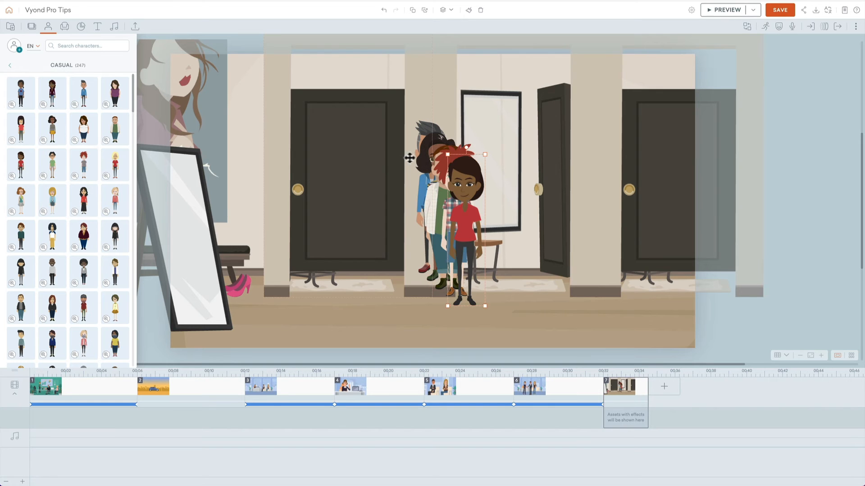
Step: Move the red-haired man, the woman in the red shirt and the man in the green shirt toward the right side of the room
drag(426, 107, 456, 171)
key(super+z)
click(472, 188)
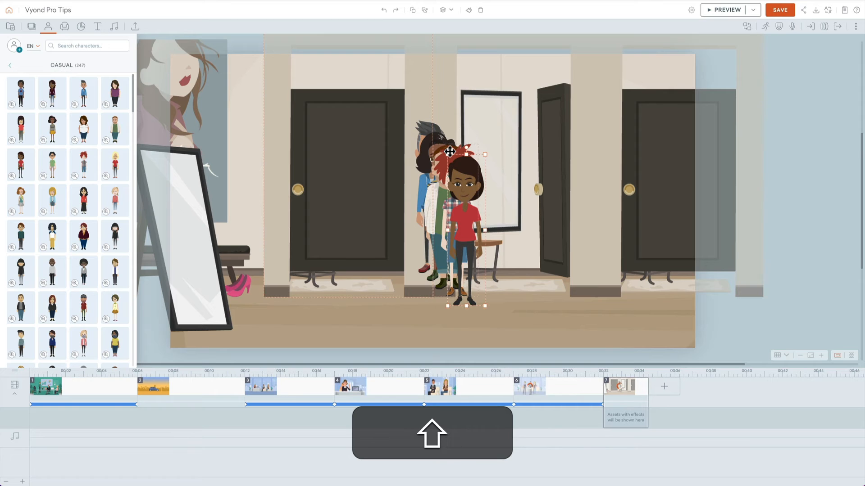
shift+click(449, 153)
drag(456, 168, 631, 198)
drag(455, 182, 565, 217)
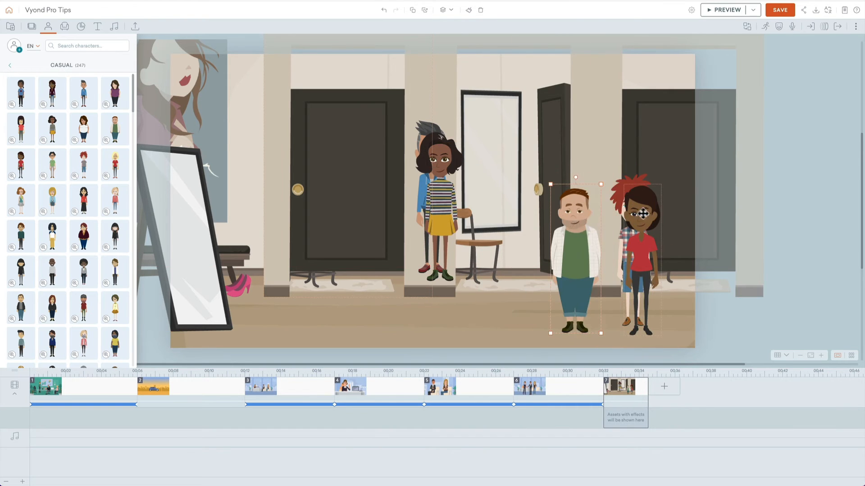
drag(641, 213, 669, 213)
Step: Place the woman in the striped top and the man in the blue hoodie beside the group, bringing the hoodie man to the front
drag(444, 163, 535, 180)
key(super+z)
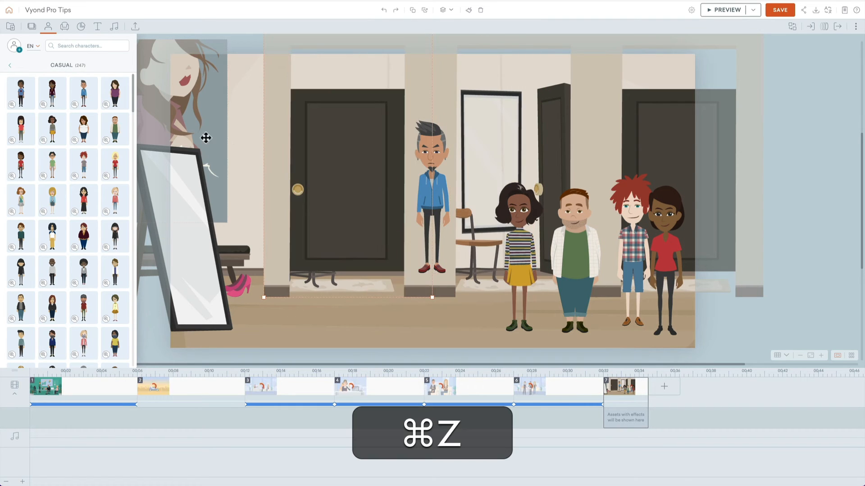
drag(436, 140, 561, 202)
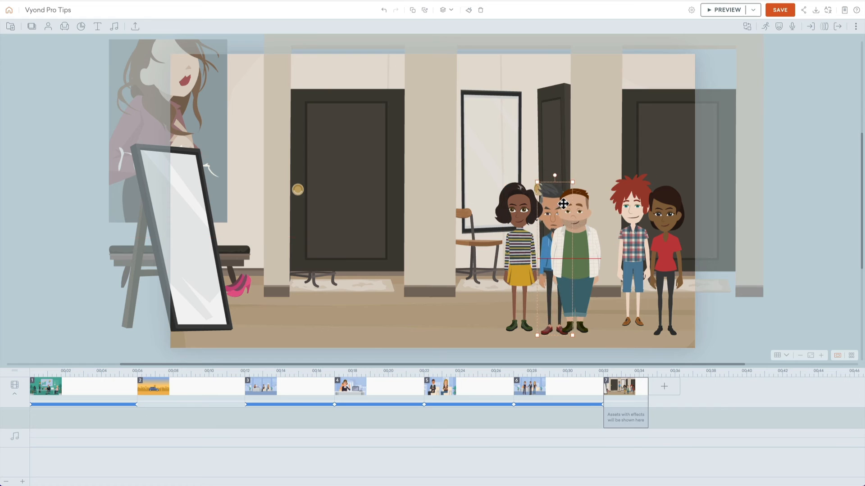
key(shift+super+Up)
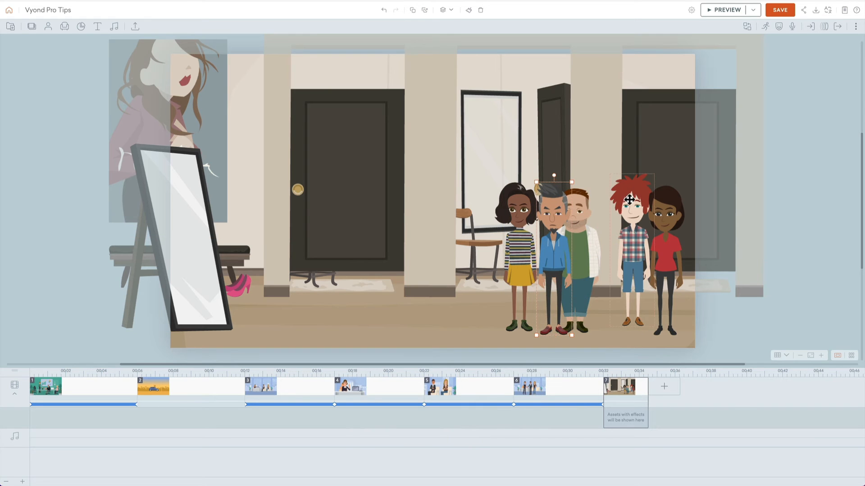
Step: Move the red-haired man and the woman in the red shirt closer to the group and send the woman one layer back
drag(631, 212, 603, 216)
click(663, 216)
drag(662, 216, 628, 212)
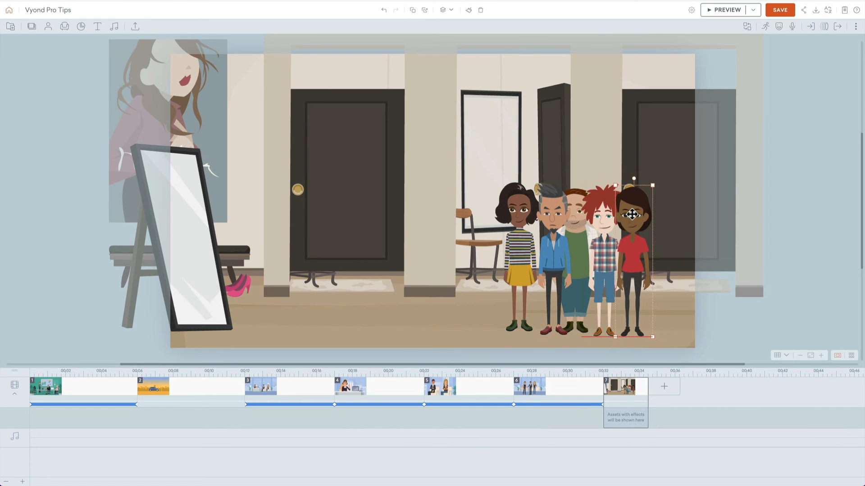
key(super+Down)
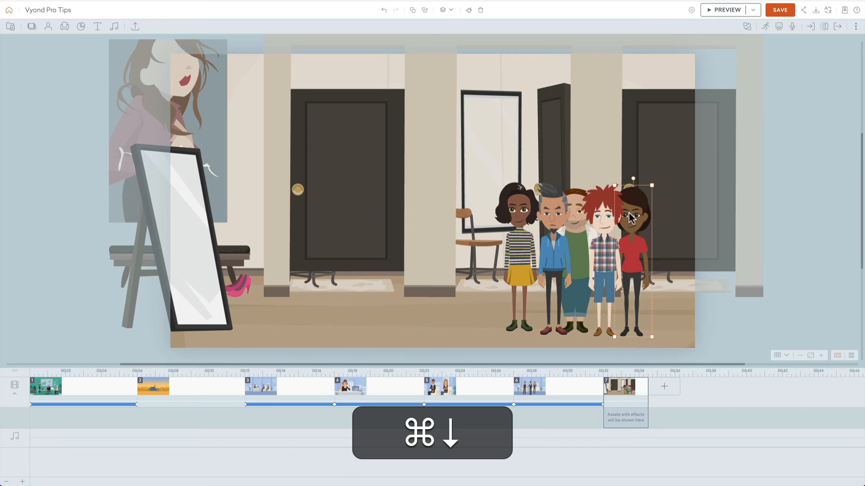
Step: Space the five characters more evenly by shifting the striped-top woman and hoodie man left and the red-haired man and red-shirt woman right
click(527, 216)
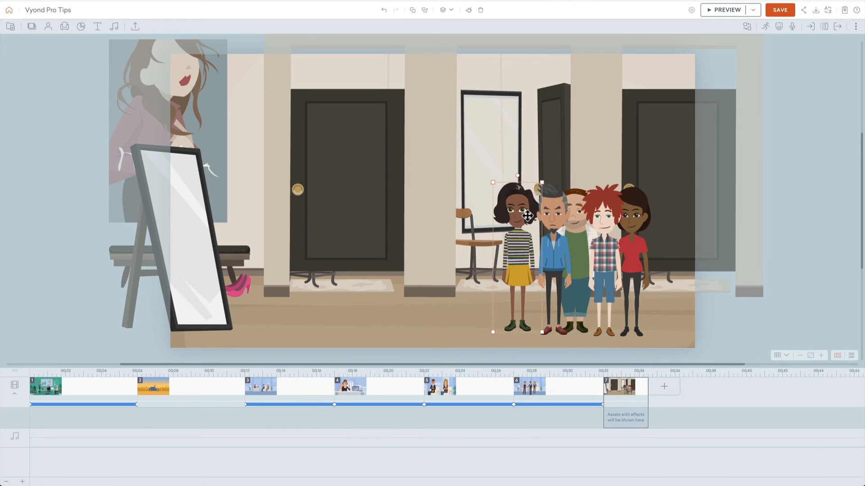
drag(527, 216, 548, 211)
click(557, 211)
click(641, 213)
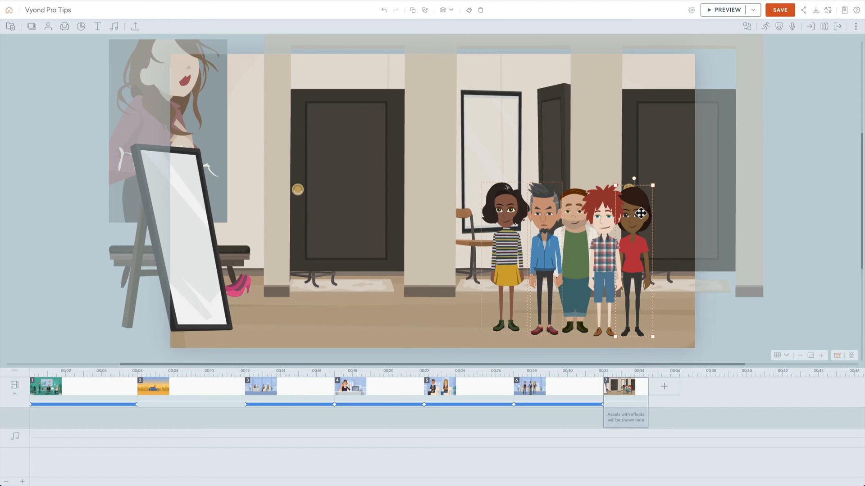
drag(640, 213, 649, 213)
click(594, 213)
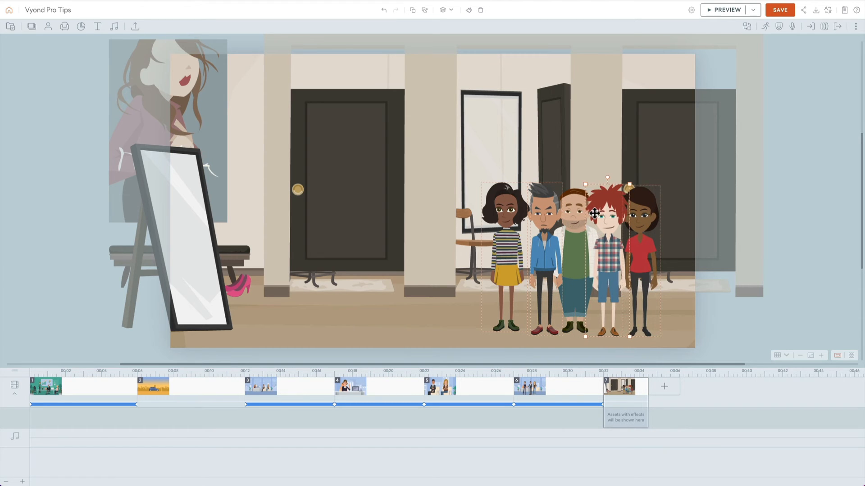
Step: Distribute the five characters evenly in the horizontal direction and nudge the red-haired man slightly left
click(762, 197)
click(648, 217)
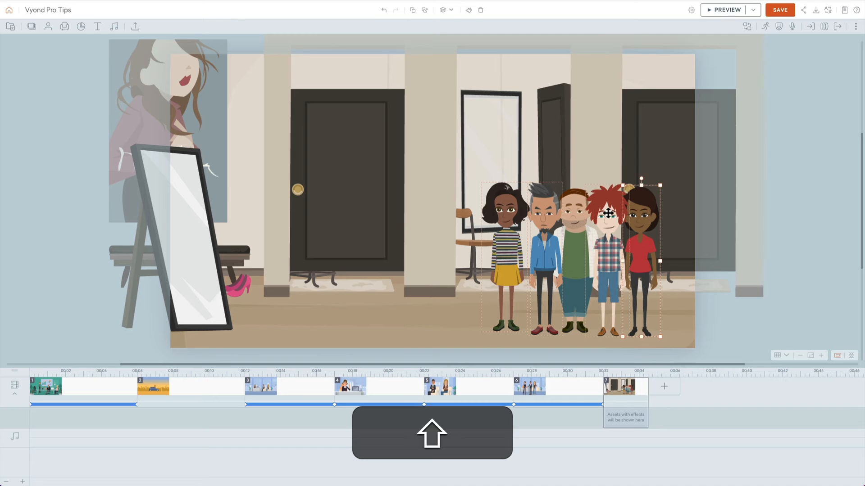
right_click(506, 208)
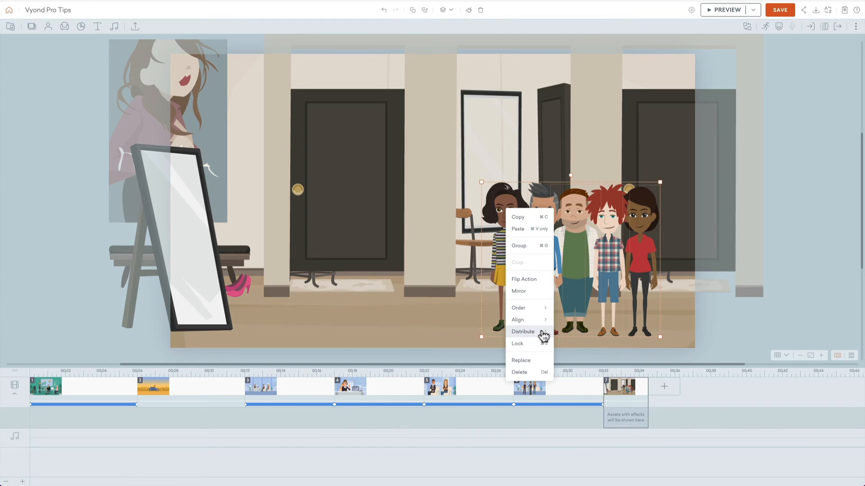
mouse_move(543, 335)
click(570, 336)
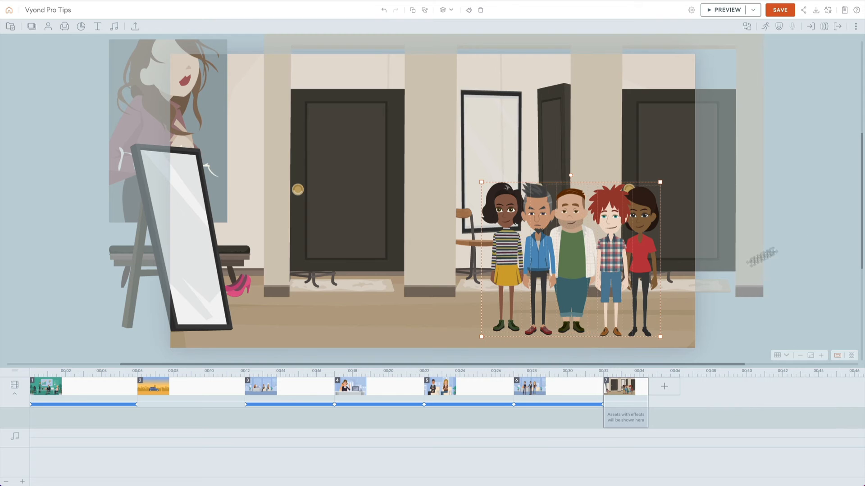
click(791, 193)
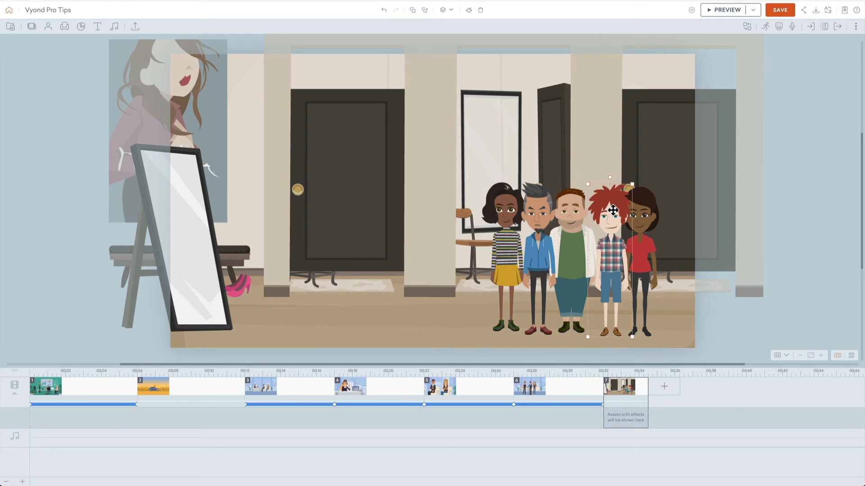
drag(612, 210, 610, 210)
Step: Enlarge all five characters together and centre them in the frame, cropped by its lower edge
click(641, 211)
shift+click(607, 213)
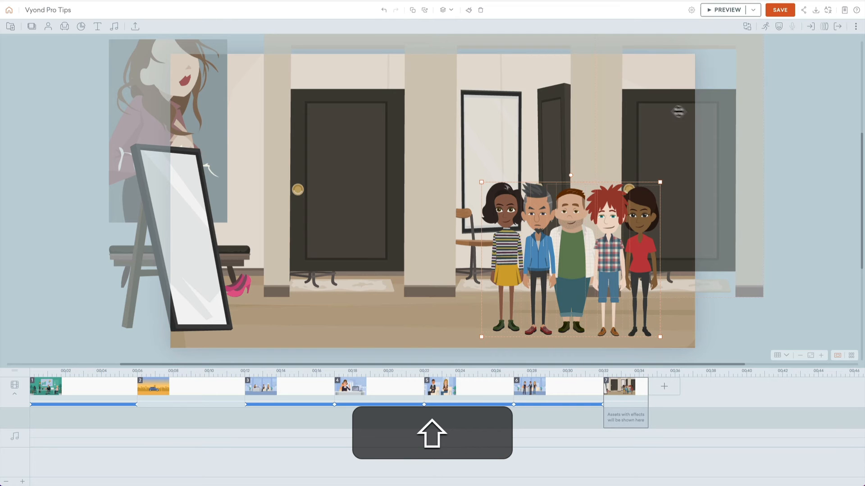
drag(660, 182, 793, 67)
drag(639, 119, 459, 173)
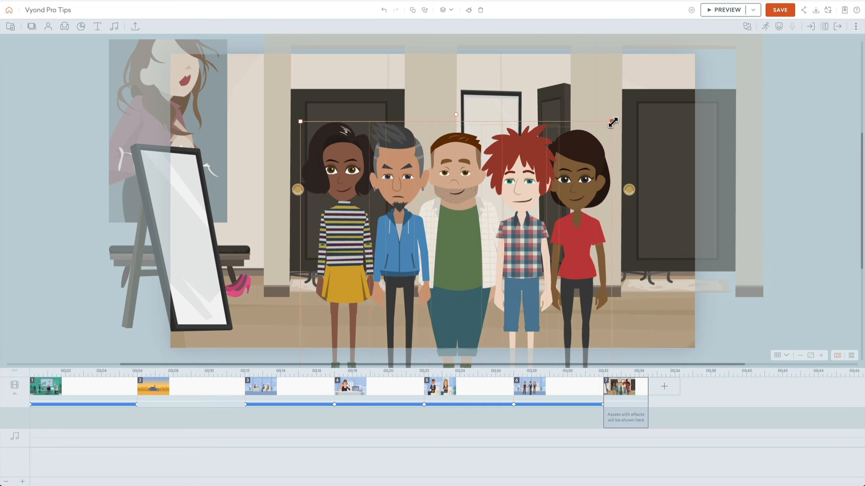
drag(613, 123, 583, 170)
click(772, 158)
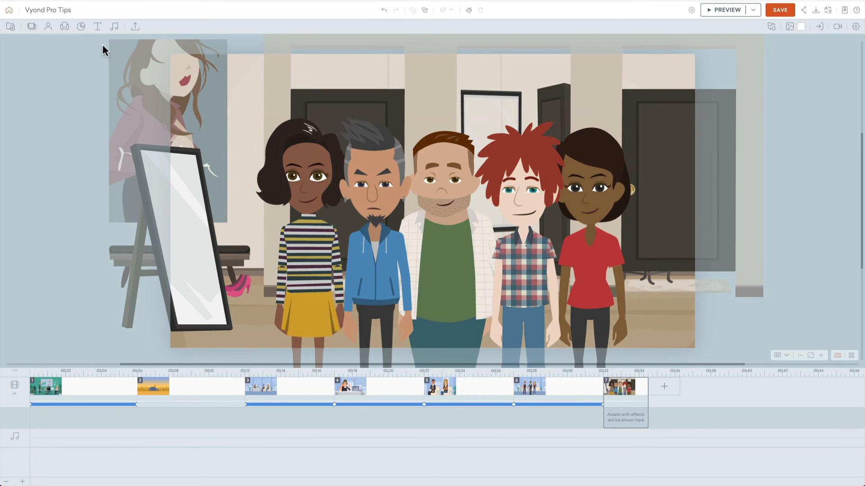
Step: Search the props for "square" and add the plain white square to the scene
click(65, 27)
double_click(65, 43)
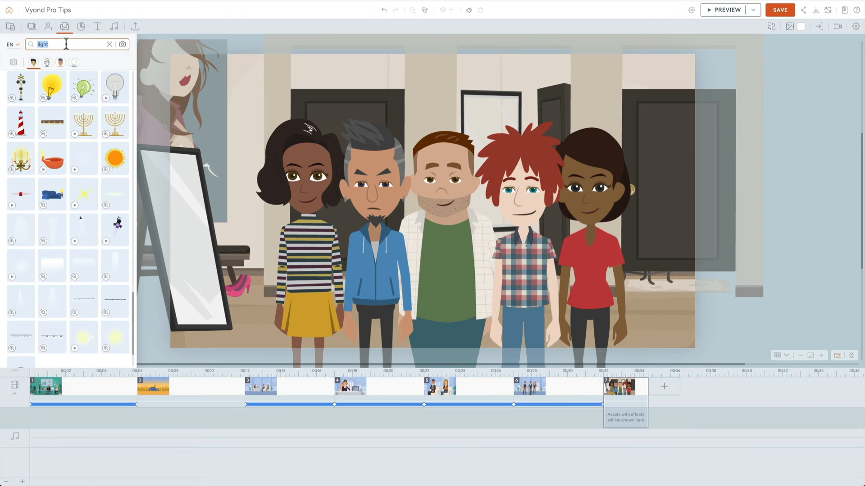
text(square)
key(Return)
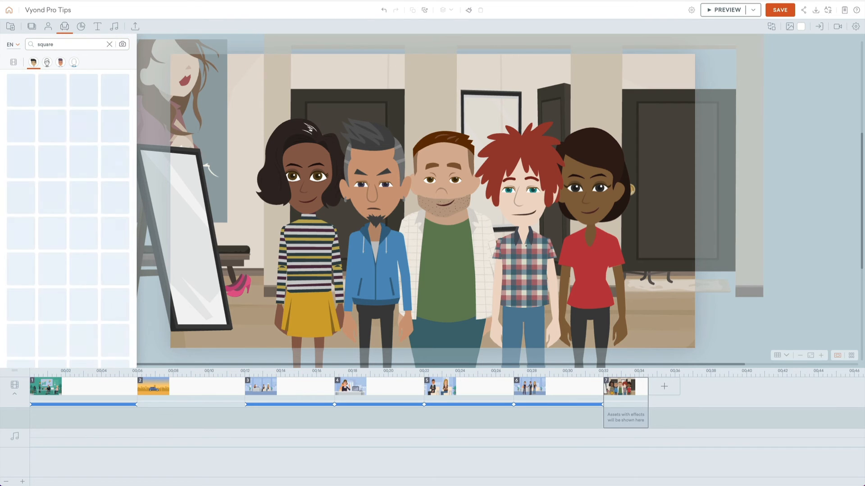
click(54, 103)
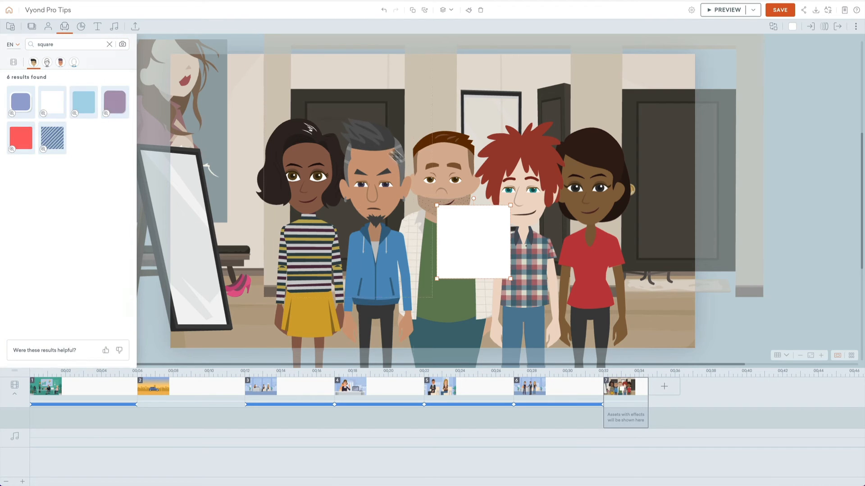
Step: Stretch the white square to cover the whole camera frame and send it behind the five characters
drag(459, 216, 199, 81)
key(shift)
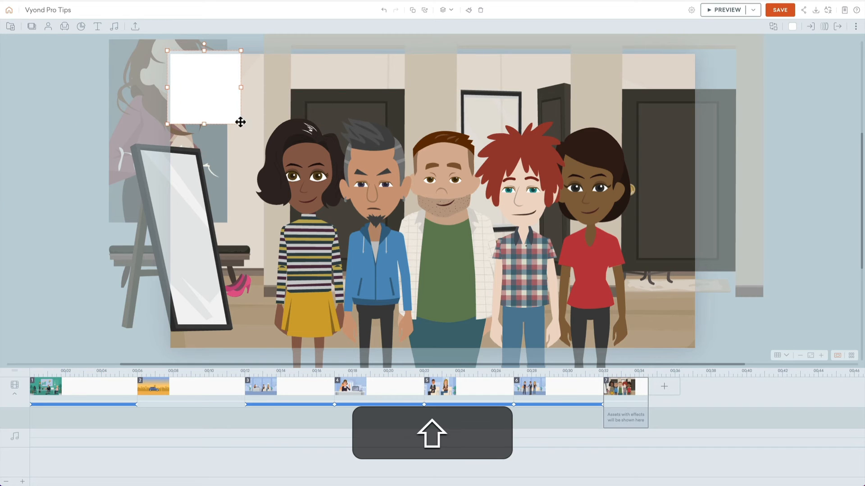
drag(240, 122, 705, 356)
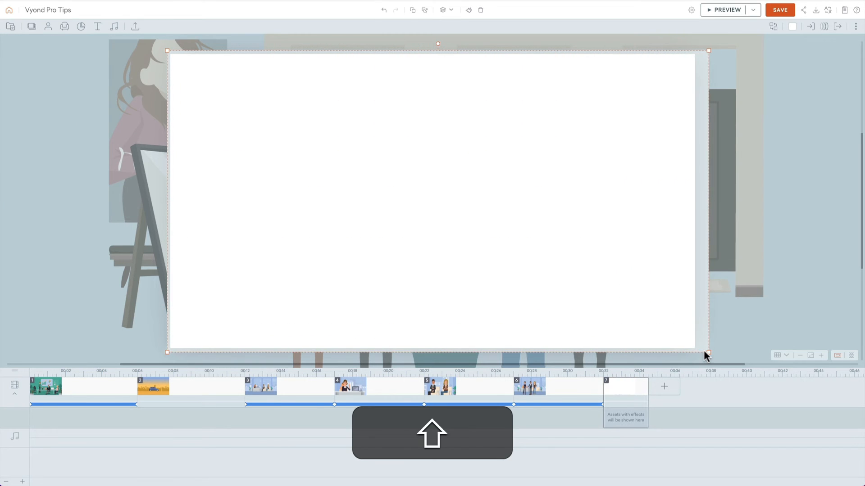
key(super+Down)
key(super+Down)
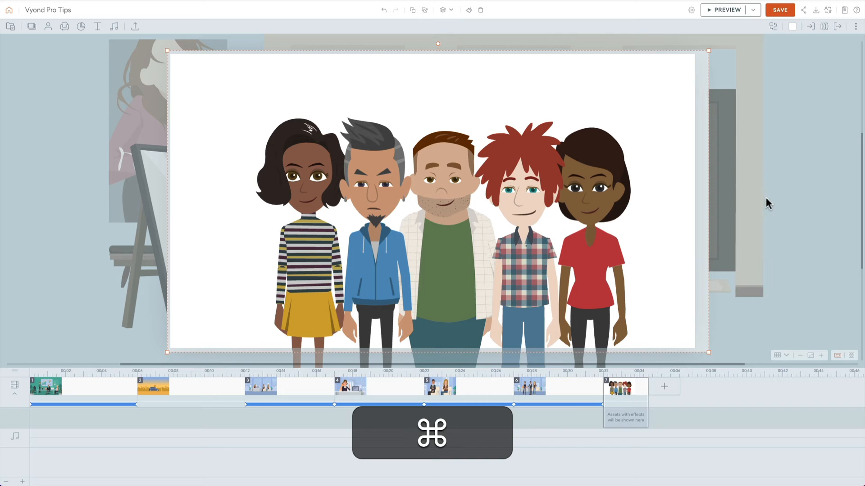
Step: Set the white square's opacity to 70% so the background appears washed out
click(856, 26)
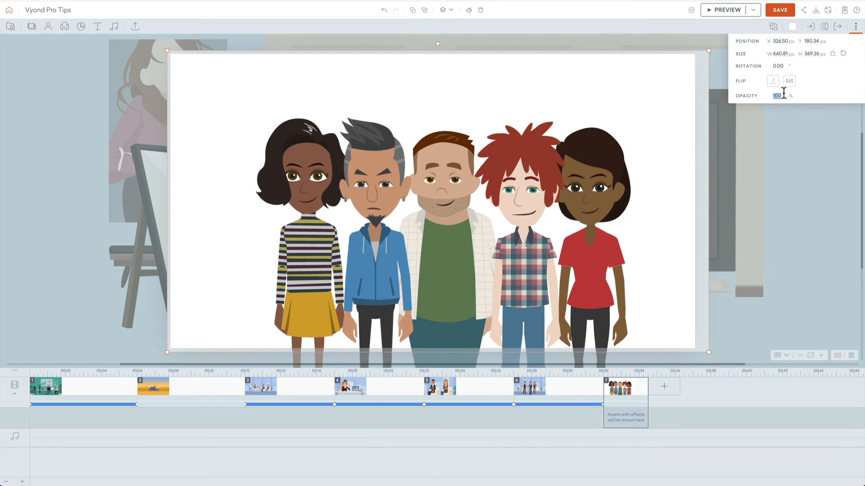
key(Return)
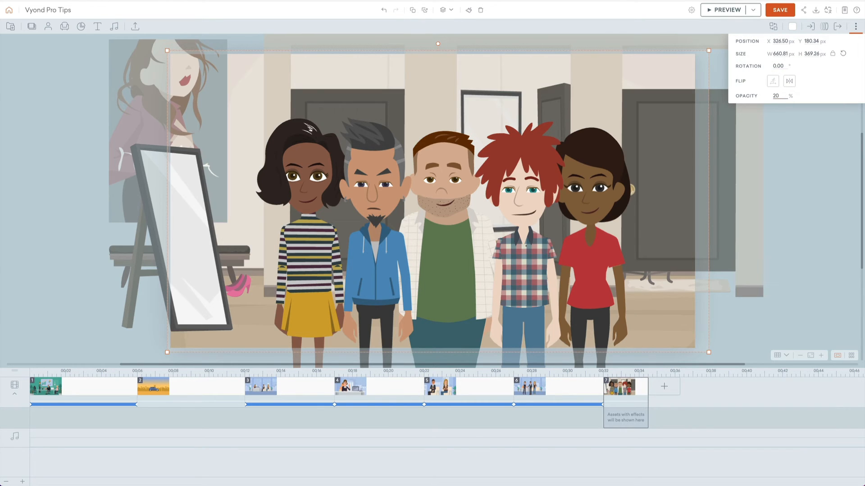
text(30)
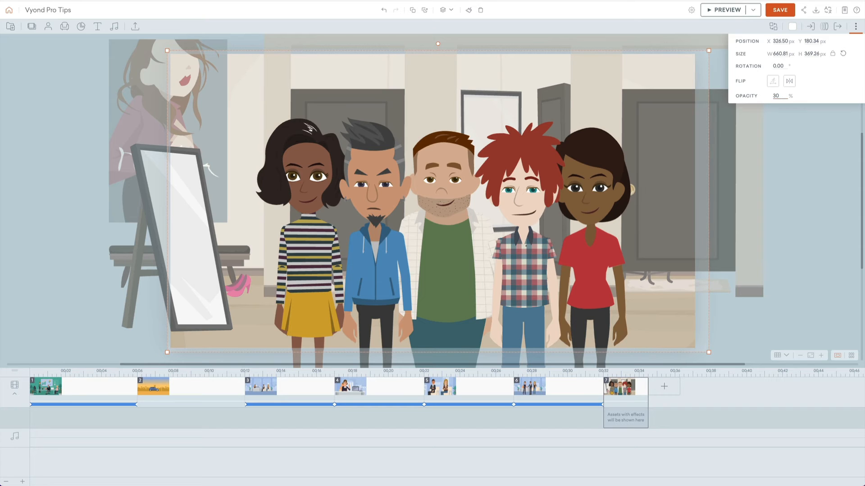
text(40)
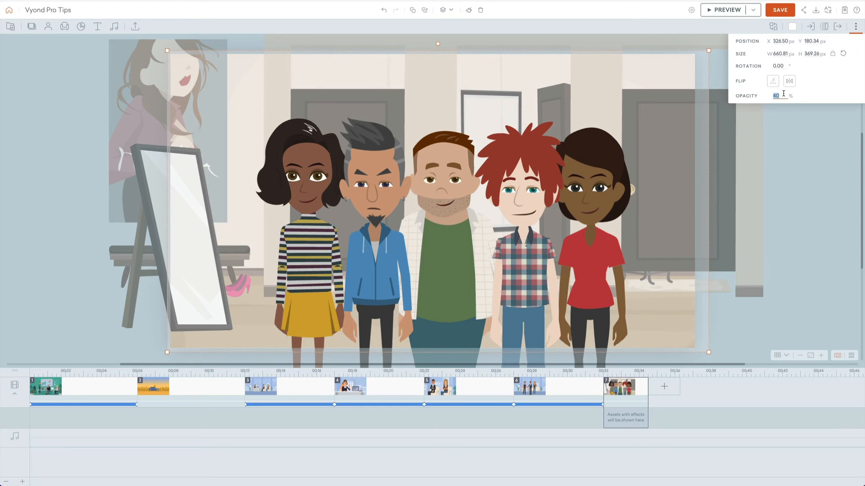
text(50)
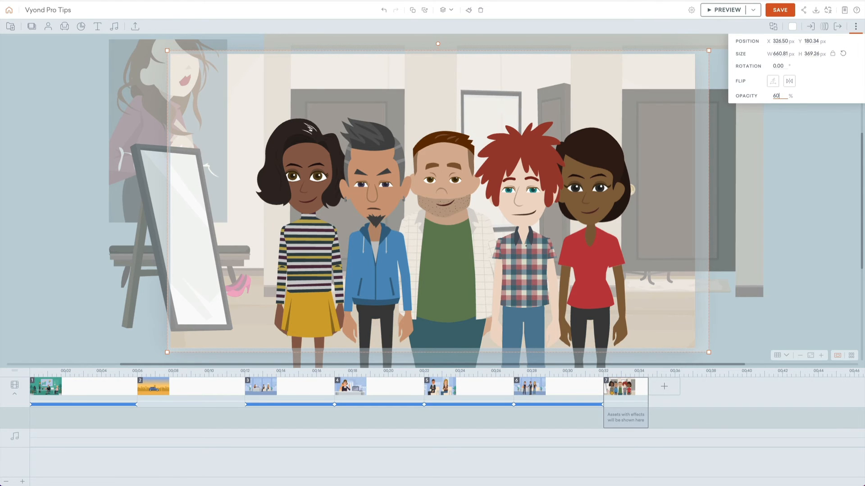
key(Return)
text(70)
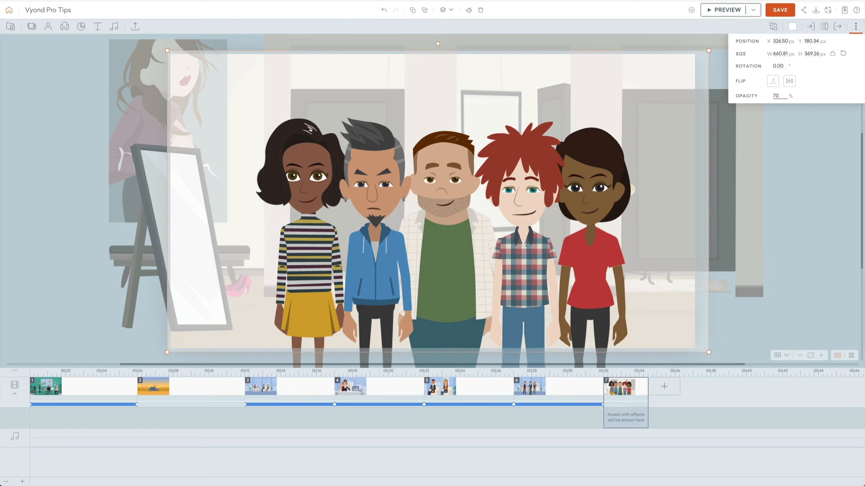
click(802, 181)
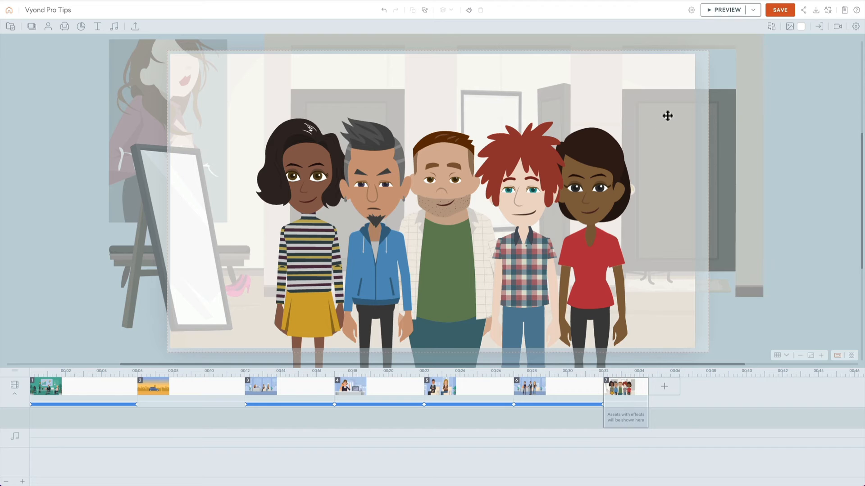
Step: Lock the semi-transparent white square in place
right_click(654, 67)
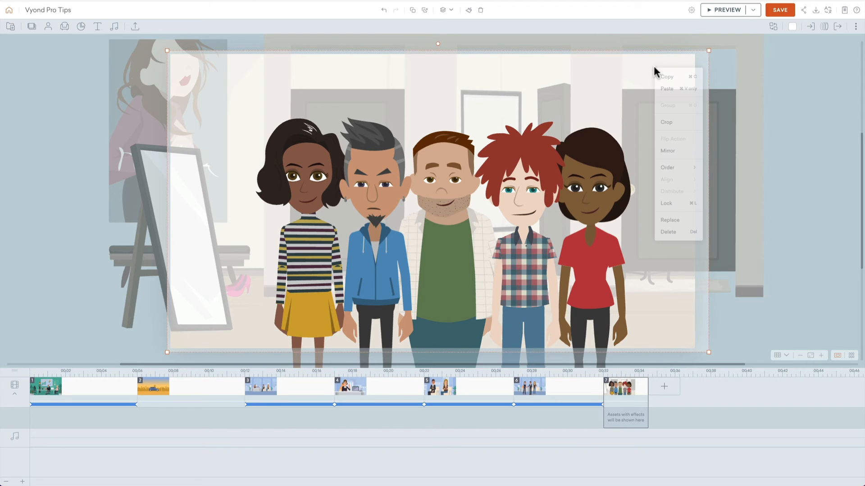
click(673, 205)
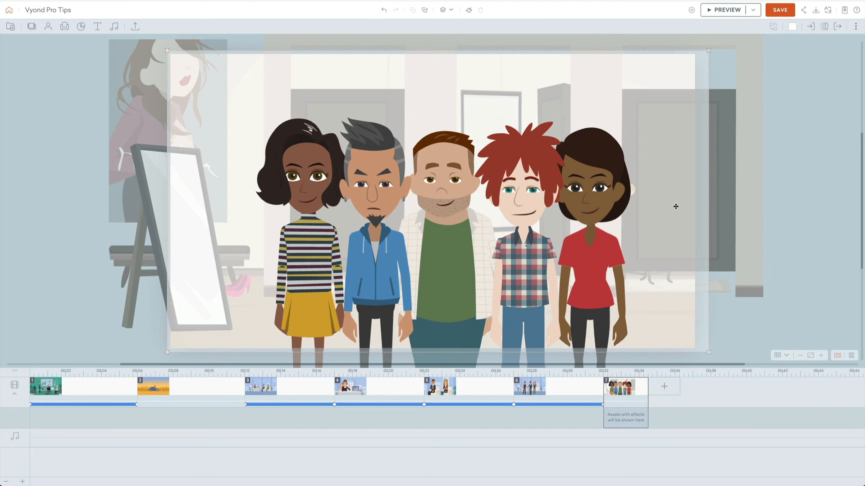
click(728, 93)
Step: Select all five characters and move them off the stage, below and to the right of the frame
click(323, 172)
shift+click(513, 175)
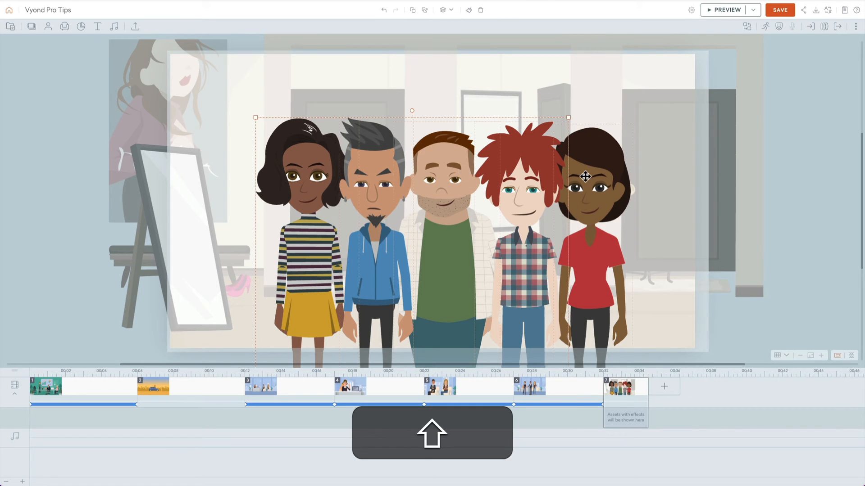
drag(586, 175, 863, 423)
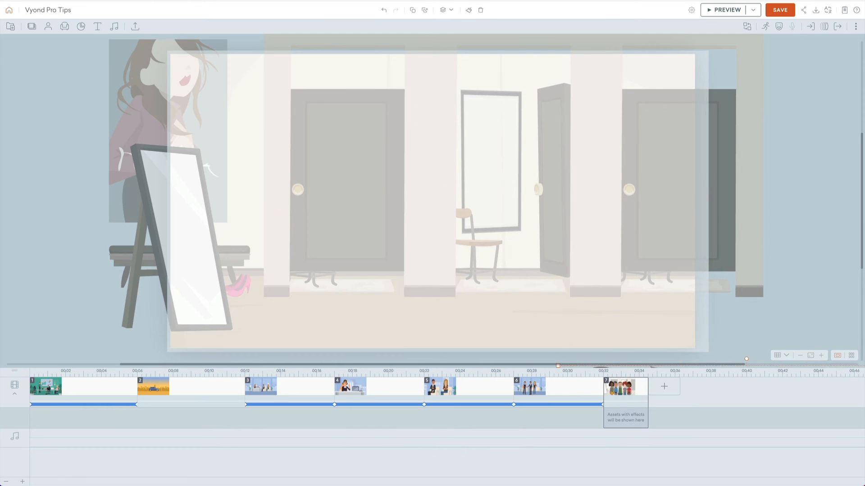
Step: Unlock the white overlay, then select it with all the fitting room background pieces and lock everything together
drag(816, 72, 83, 303)
right_click(540, 172)
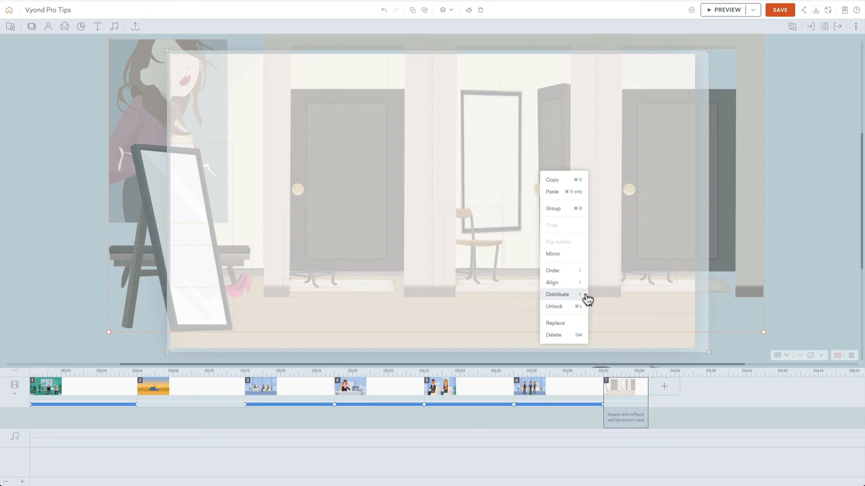
click(575, 309)
drag(804, 51, 131, 305)
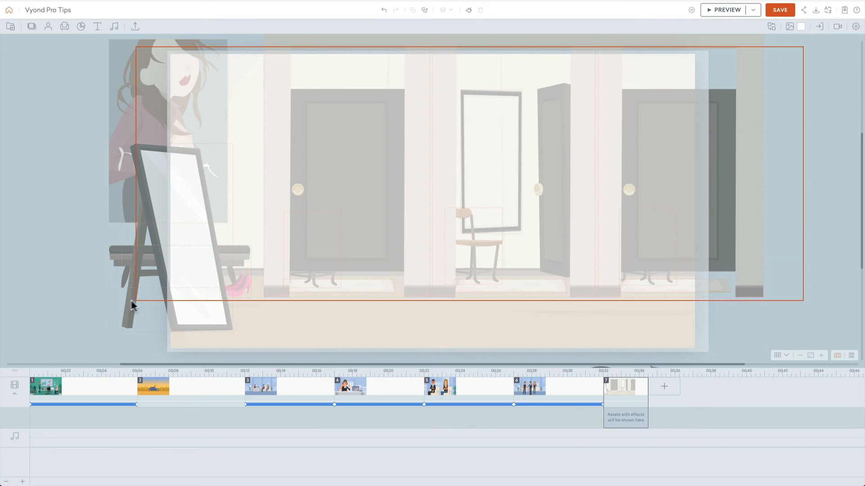
right_click(328, 190)
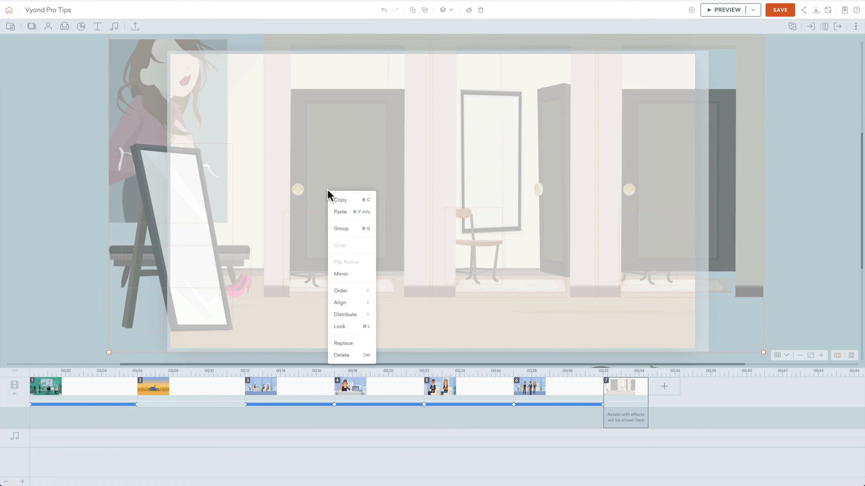
click(349, 327)
Step: Select the five off-stage characters and move them back to the centre of the fitting room
scroll(786, 159, down, 5)
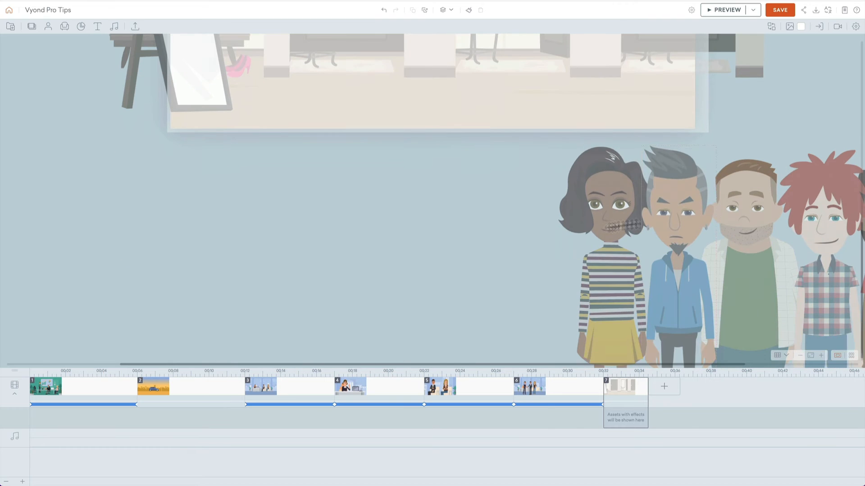
drag(493, 231, 864, 266)
drag(608, 201, 277, 50)
scroll(390, 107, up, 3)
scroll(418, 145, up, 3)
drag(417, 248, 437, 139)
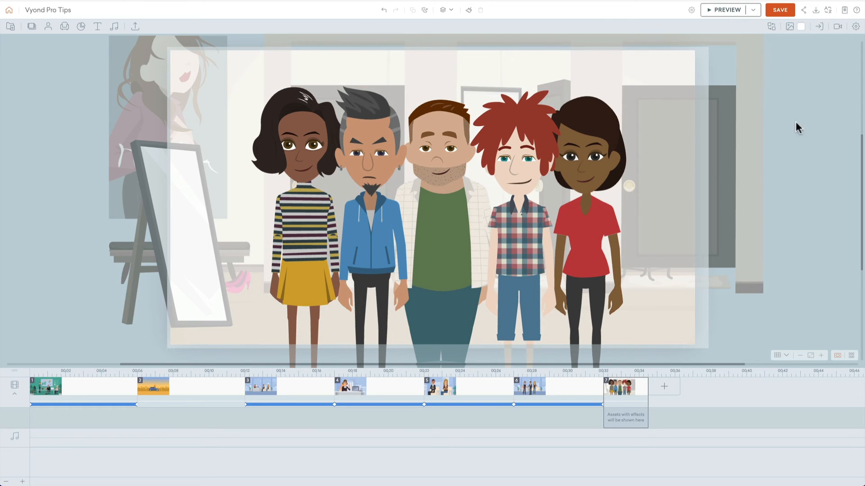
Step: Nudge the woman in the red shirt slightly left toward the red-haired man
drag(811, 148, 585, 91)
mouse_move(606, 154)
mouse_down()
mouse_move(661, 158)
mouse_move(602, 154)
mouse_up()
click(776, 145)
Step: Select only the five characters, without the locked background, and give them all an enter effect
drag(55, 70, 300, 138)
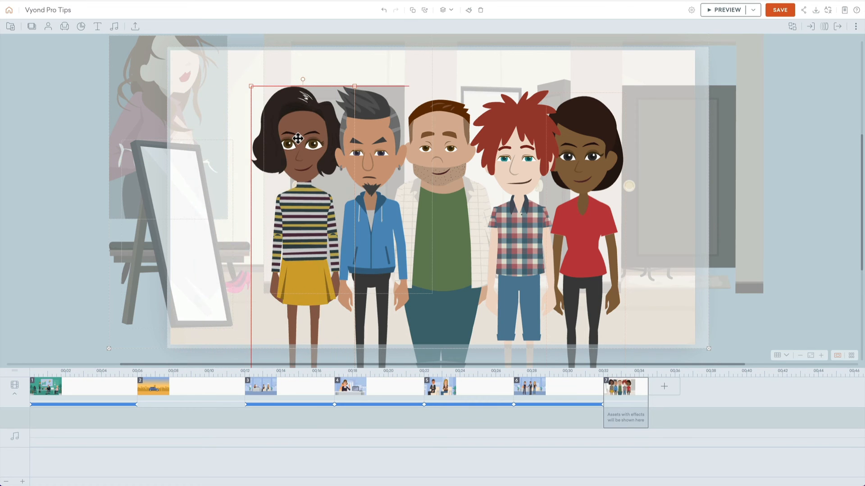
click(72, 128)
click(294, 130)
shift+click(396, 135)
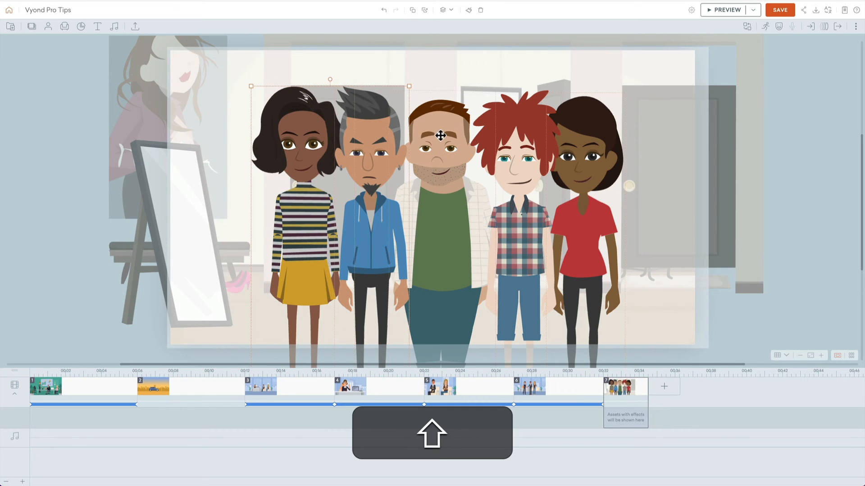
shift+click(458, 137)
shift+click(518, 135)
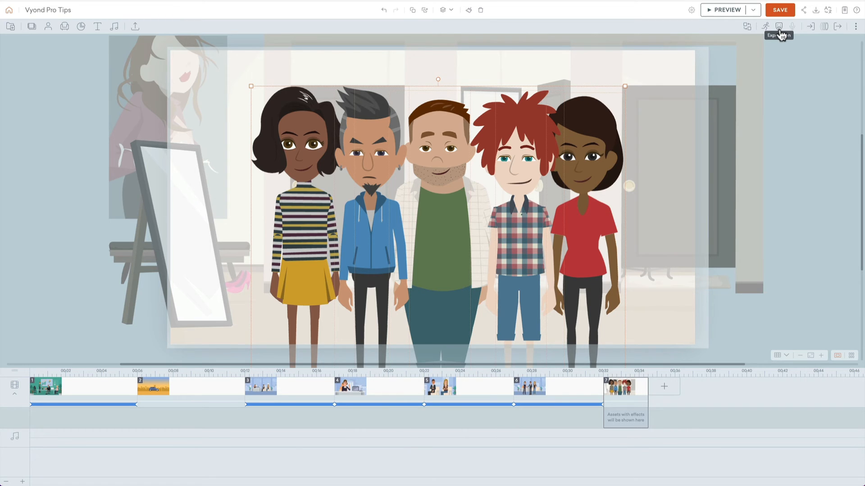
click(577, 155)
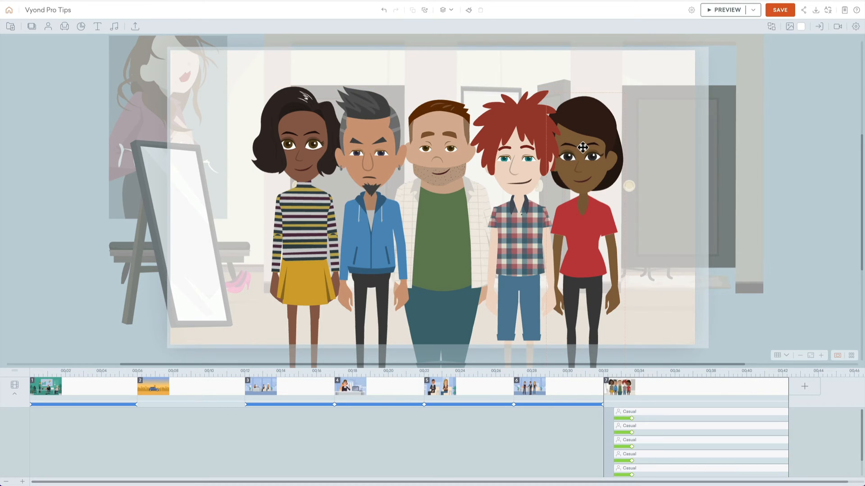
Step: Give all five characters the same hands-on-hips standing action, found by searching the actions for "hip", and preview the scene
shift+click(528, 140)
shift+click(433, 142)
shift+click(345, 134)
shift+click(318, 134)
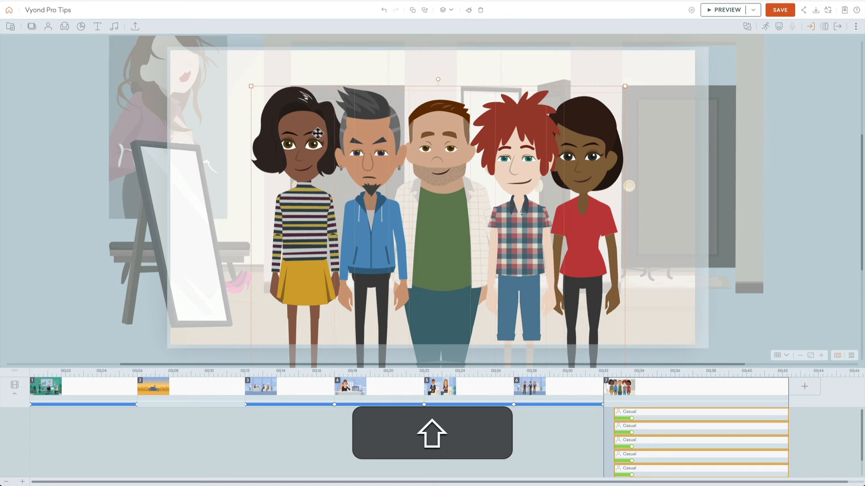
click(764, 26)
click(796, 44)
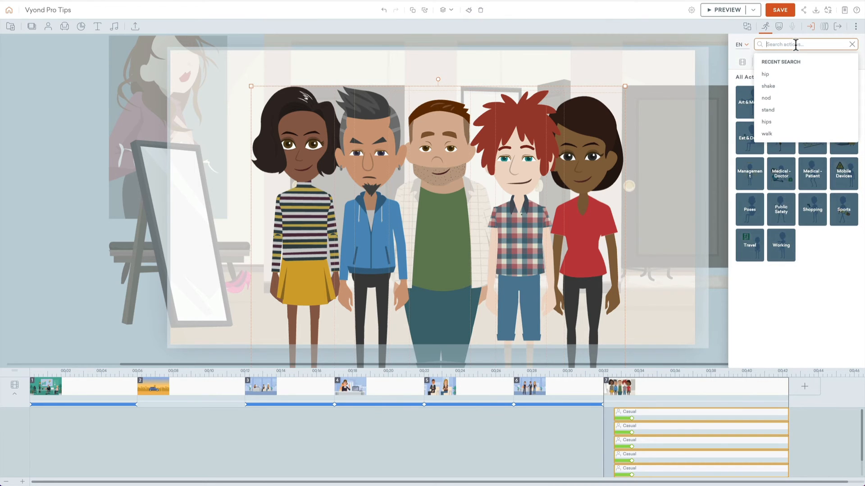
text(hip)
key(Return)
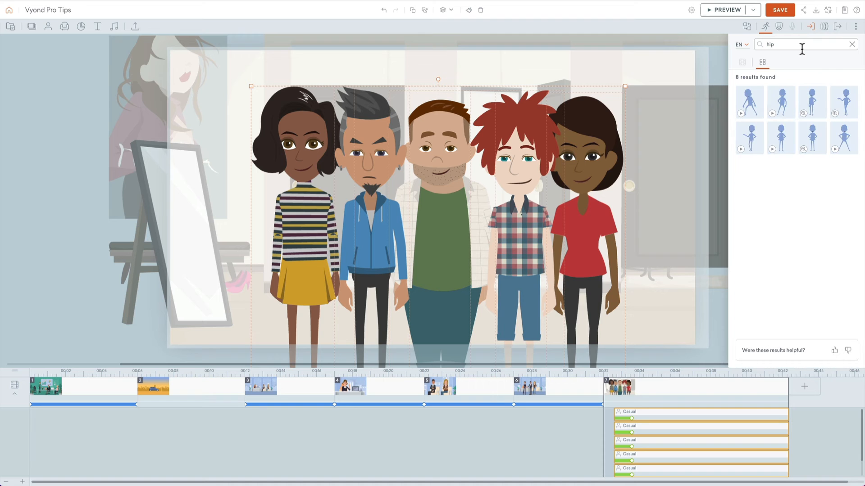
click(781, 136)
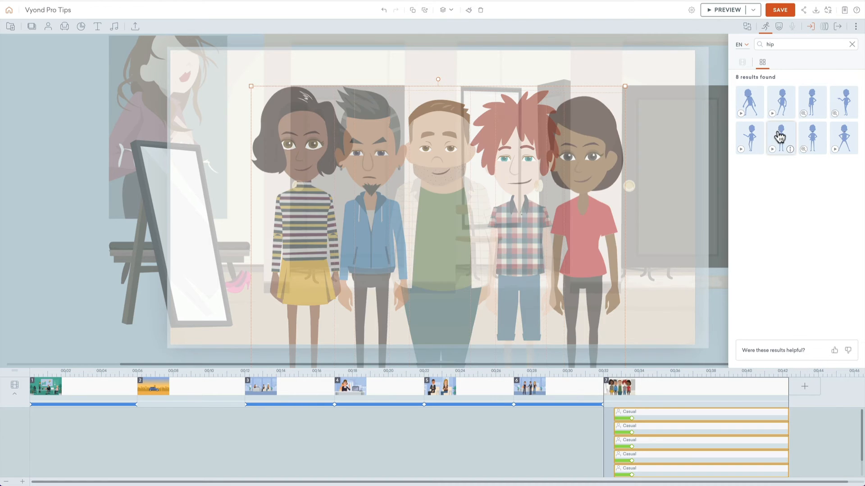
click(685, 143)
key(super+p)
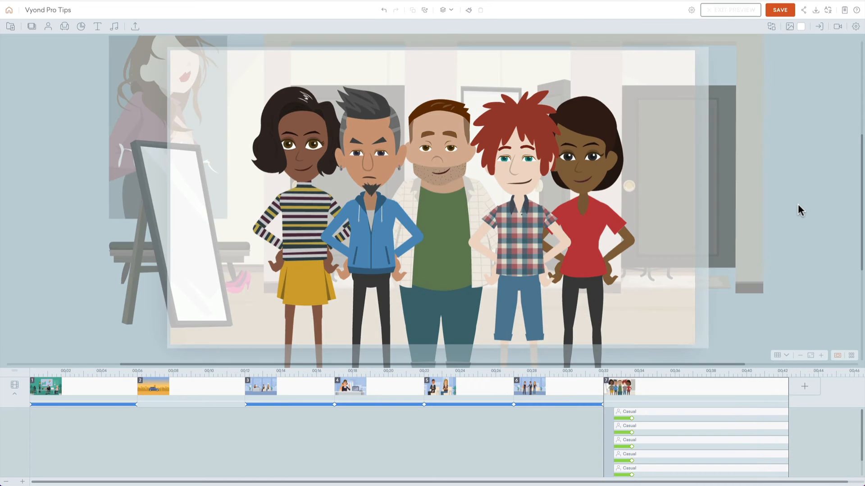
Step: Stagger the characters' entrances in scene 7, starting two enter effects slightly later and one slightly earlier, and preview the scene
click(650, 425)
drag(644, 460, 650, 456)
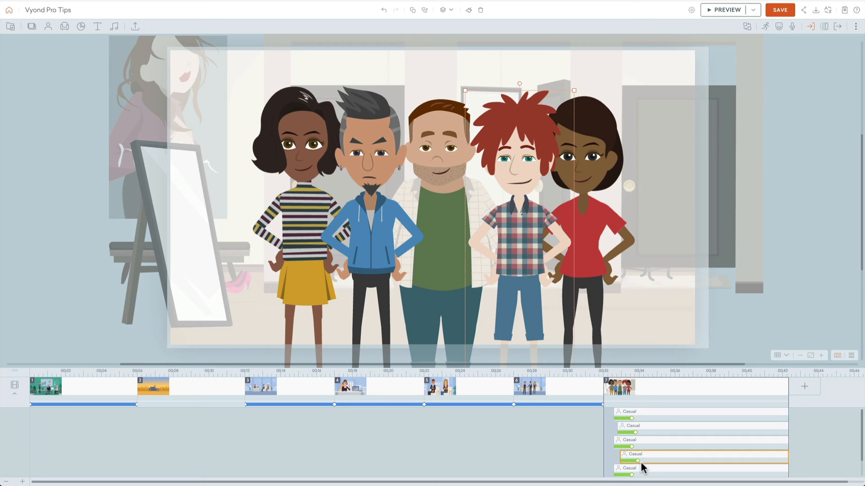
click(642, 473)
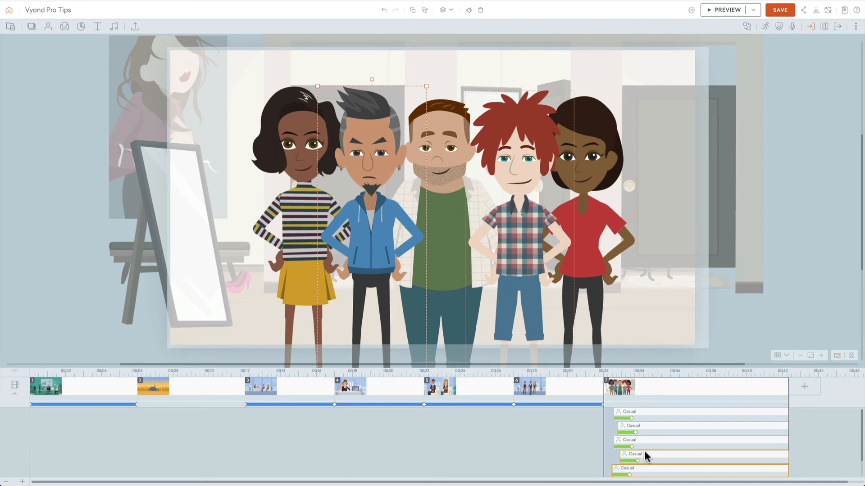
key(super+p)
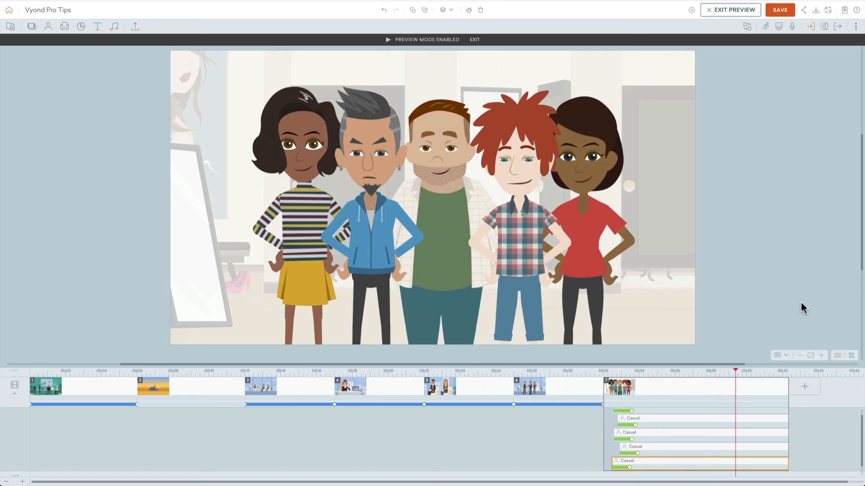
click(789, 300)
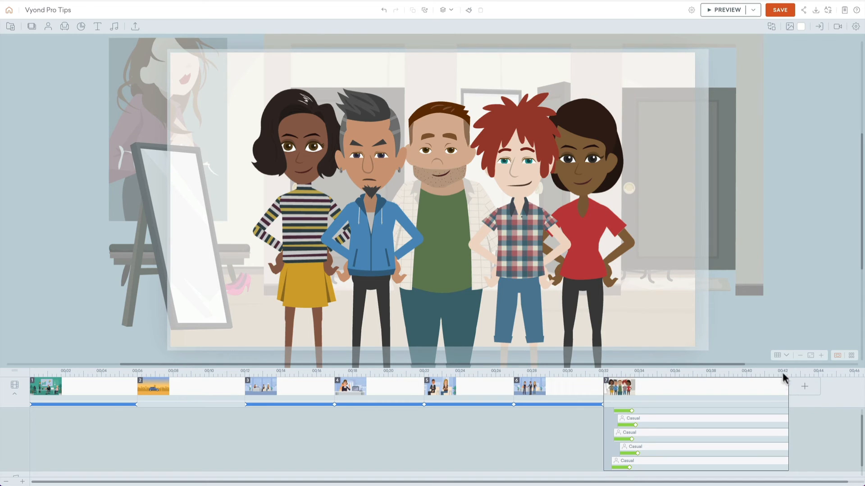
click(587, 159)
shift+click(523, 153)
shift+click(444, 154)
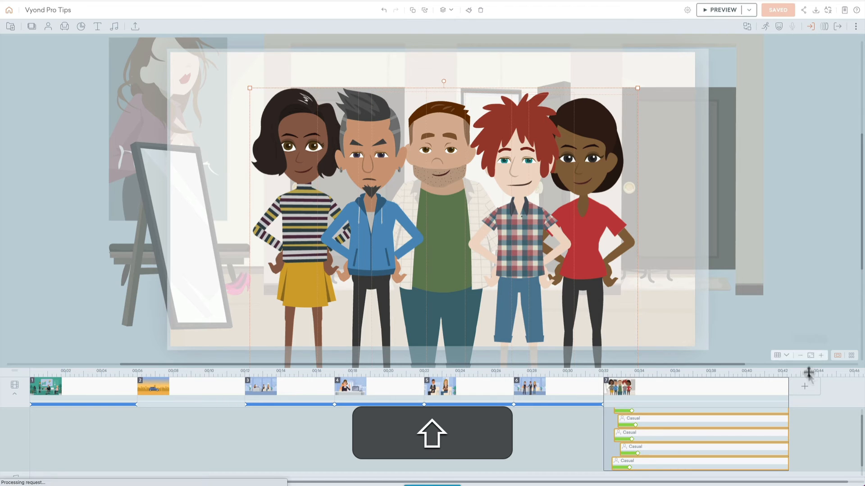
click(804, 387)
click(792, 286)
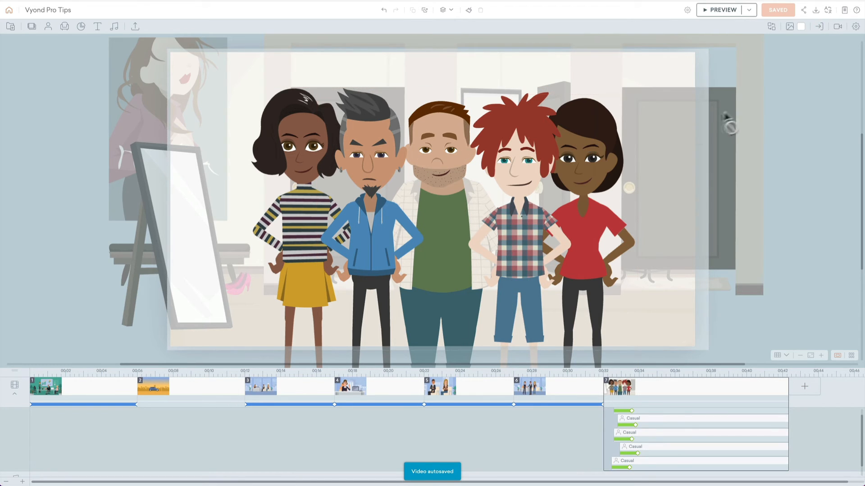
Step: Copy the five characters into a new blank scene and scale them down to full-body size toward the left of the stage
click(745, 109)
drag(45, 93, 675, 299)
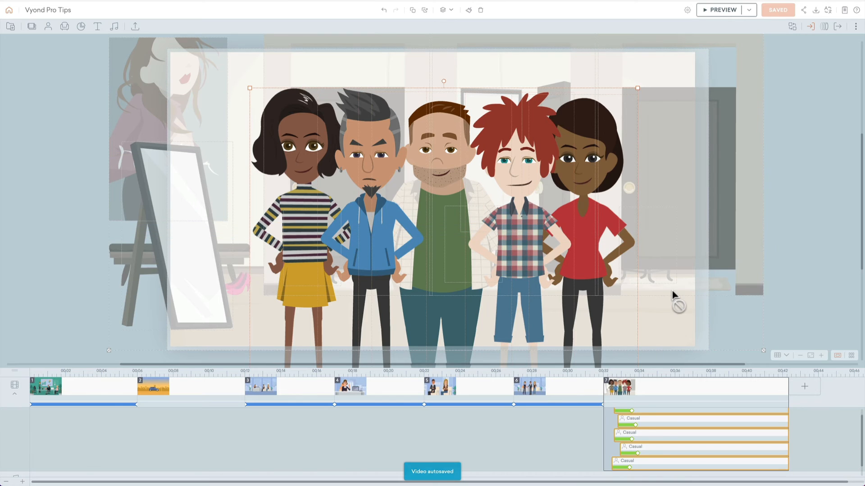
key(super+c)
click(804, 387)
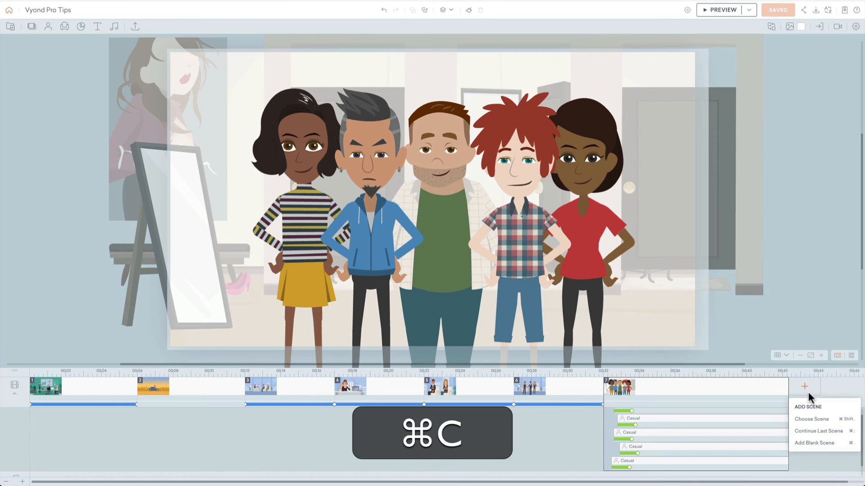
click(817, 446)
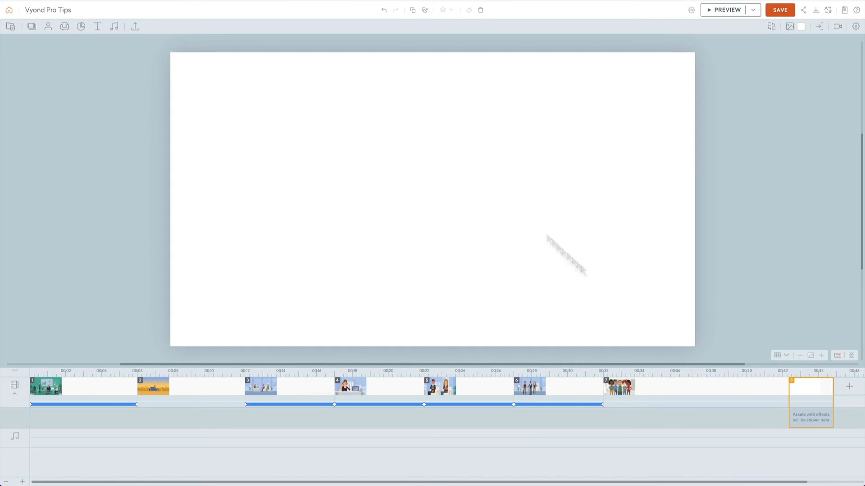
key(super+v)
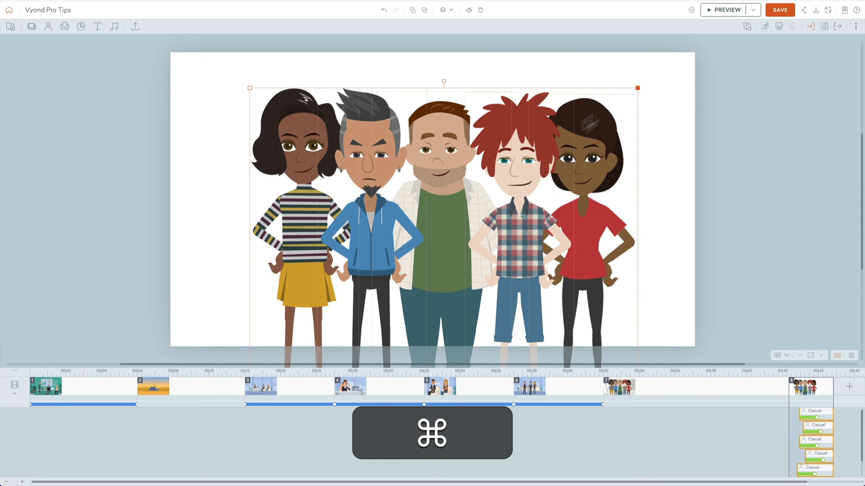
drag(638, 88, 503, 201)
drag(465, 232, 448, 169)
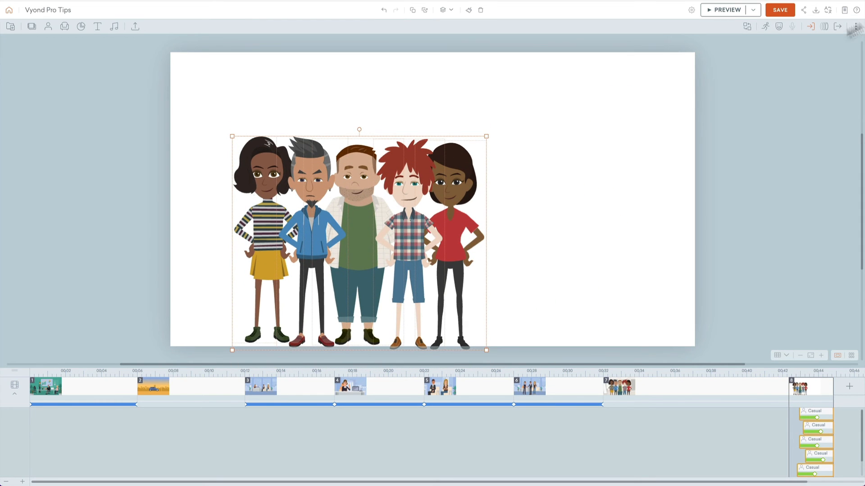
Step: Search the actions for "walk" and apply "Texting while walking" to all five characters
click(779, 28)
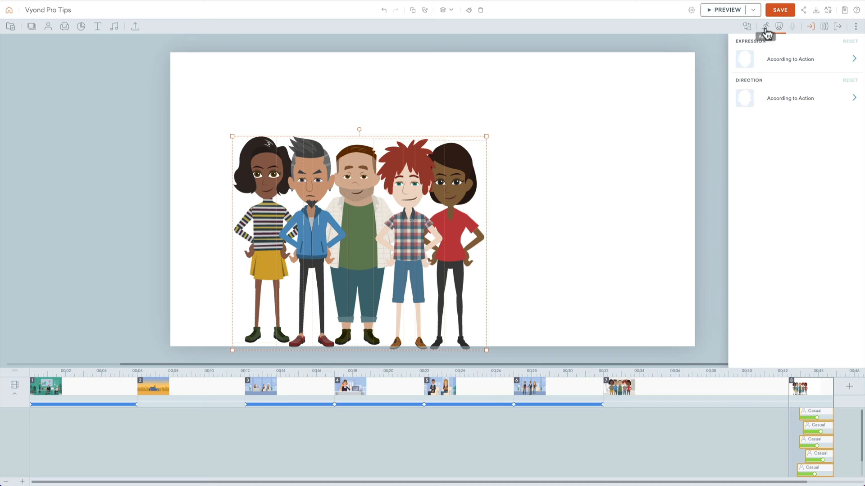
click(766, 28)
click(792, 44)
text(walk)
key(Return)
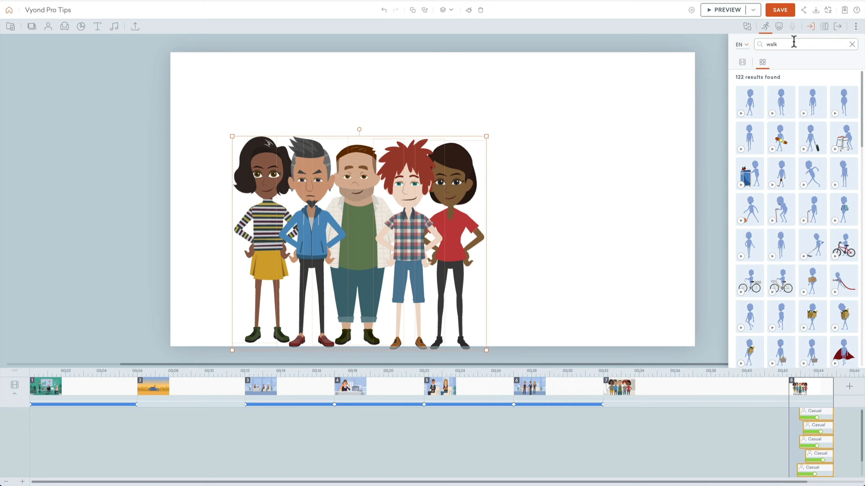
scroll(799, 172, down, 3)
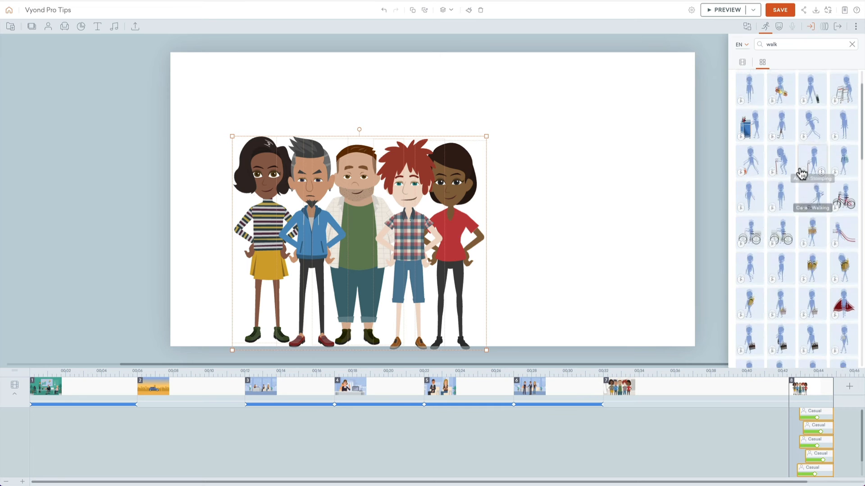
scroll(801, 175, down, 3)
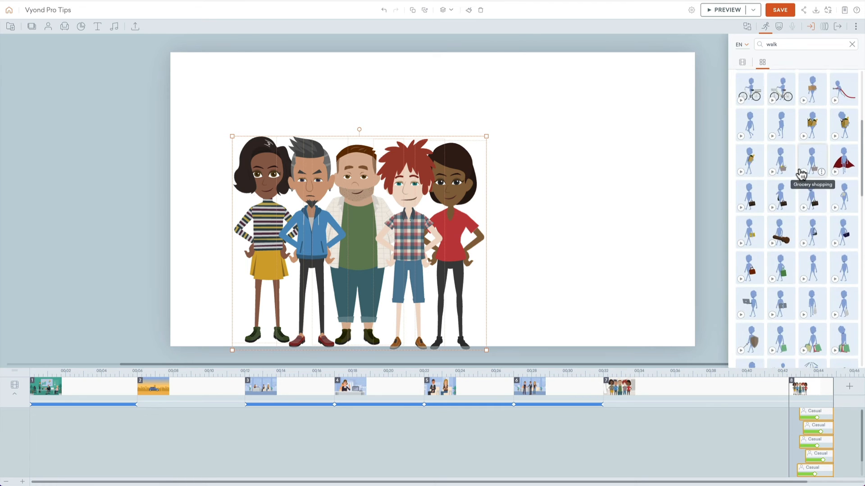
scroll(813, 237, down, 10)
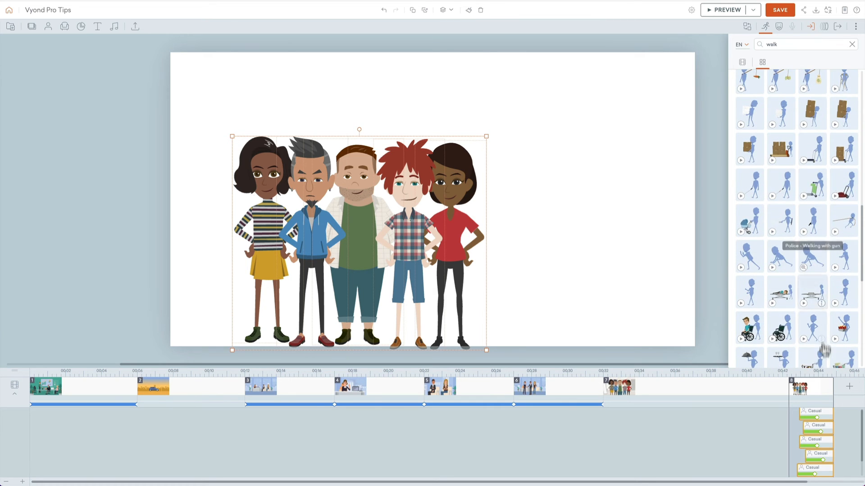
scroll(817, 356, down, 5)
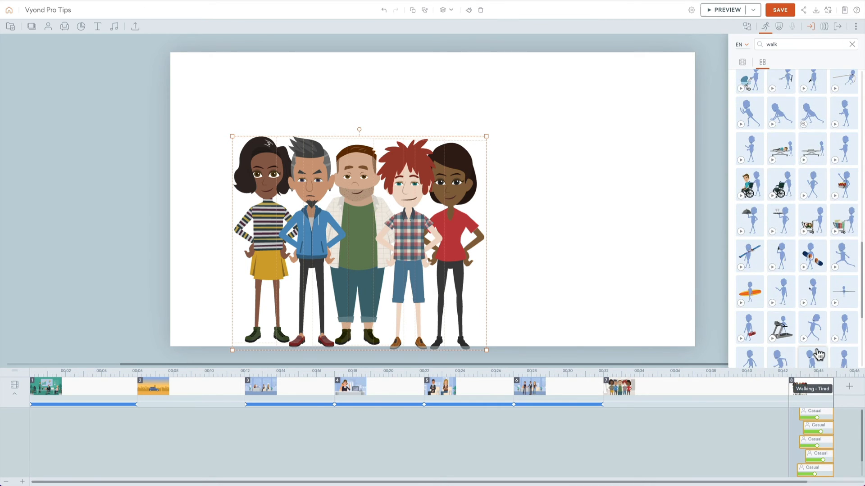
scroll(818, 356, down, 3)
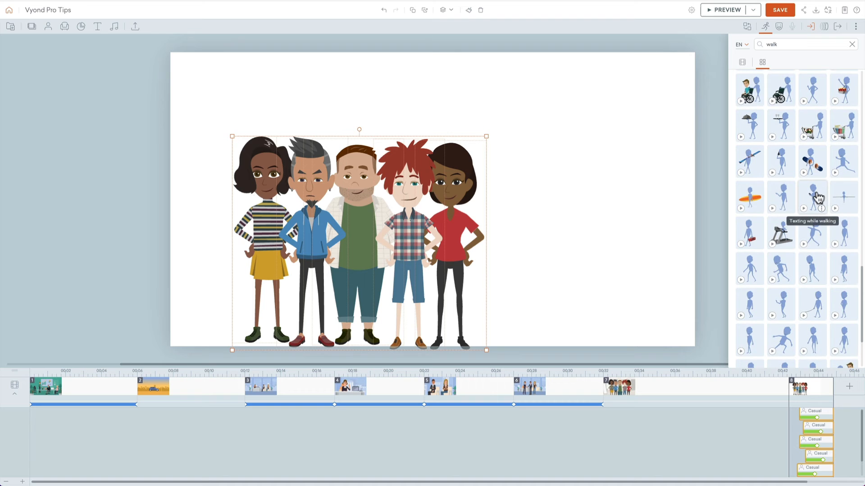
click(818, 198)
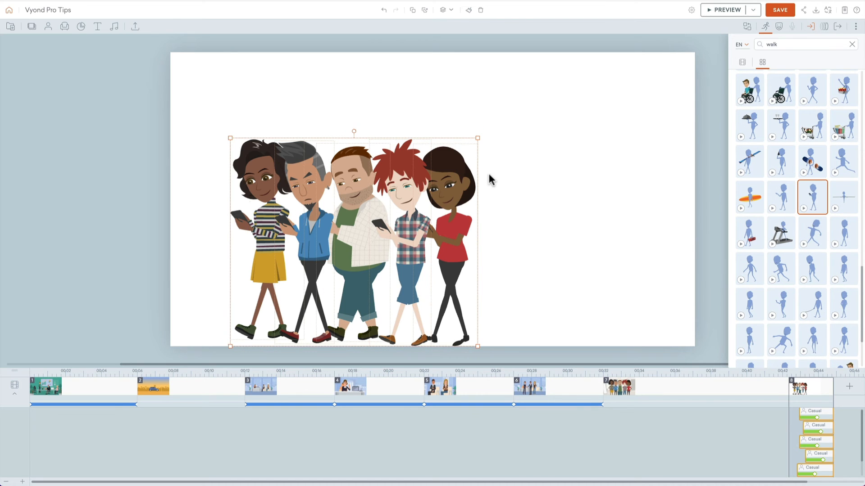
Step: Flip the five walking characters to face right and move them to the left edge of the stage
right_click(453, 183)
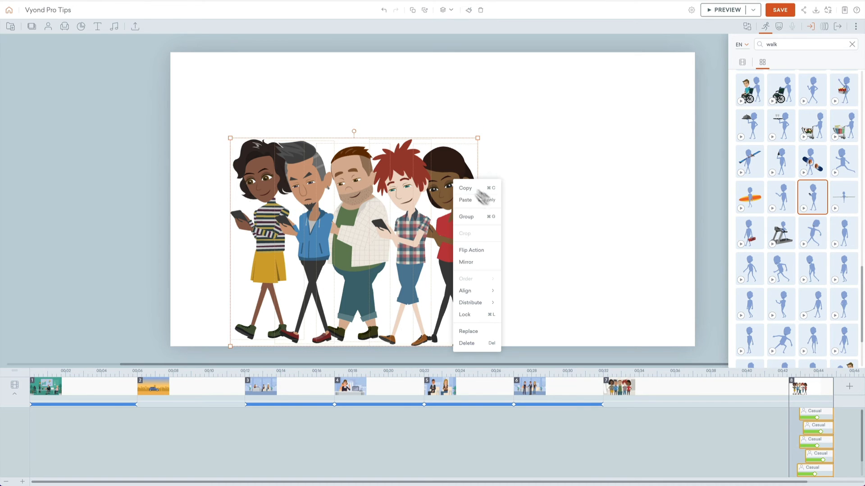
click(483, 252)
click(505, 180)
drag(515, 159, 206, 193)
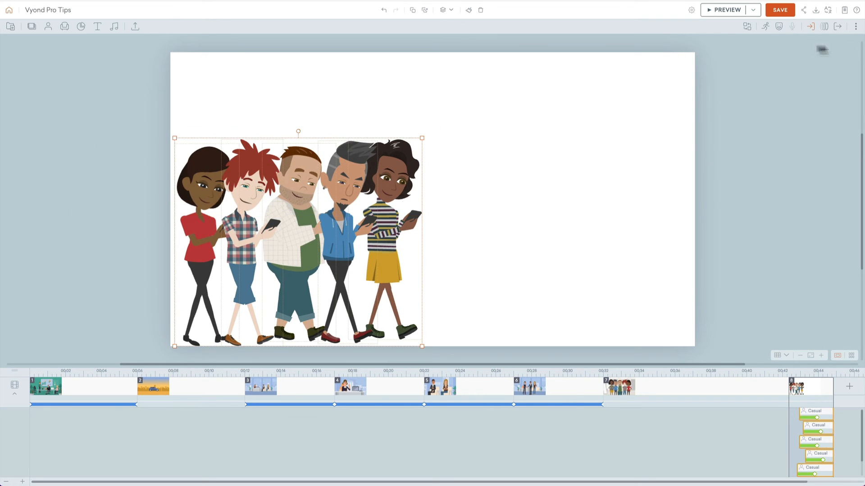
Step: Replace the five characters' enter effects with a "Line - Horizontal" motion path across the stage and preview the scene
click(811, 27)
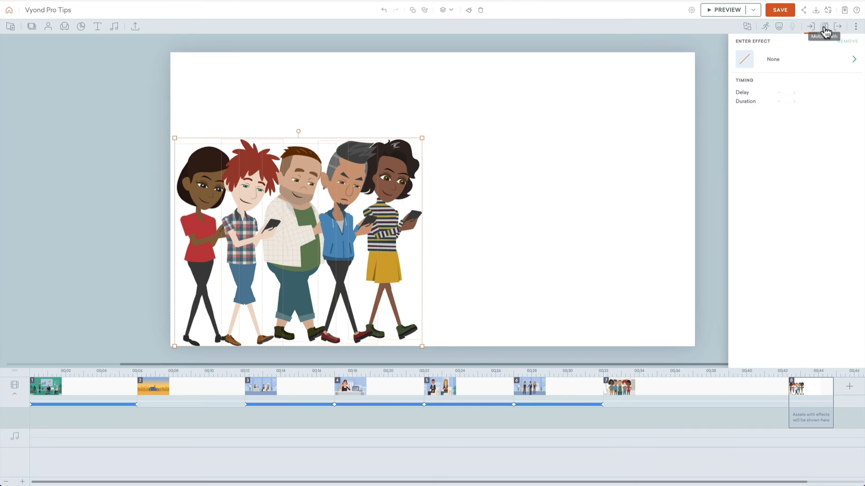
click(824, 28)
click(811, 62)
click(768, 98)
click(756, 106)
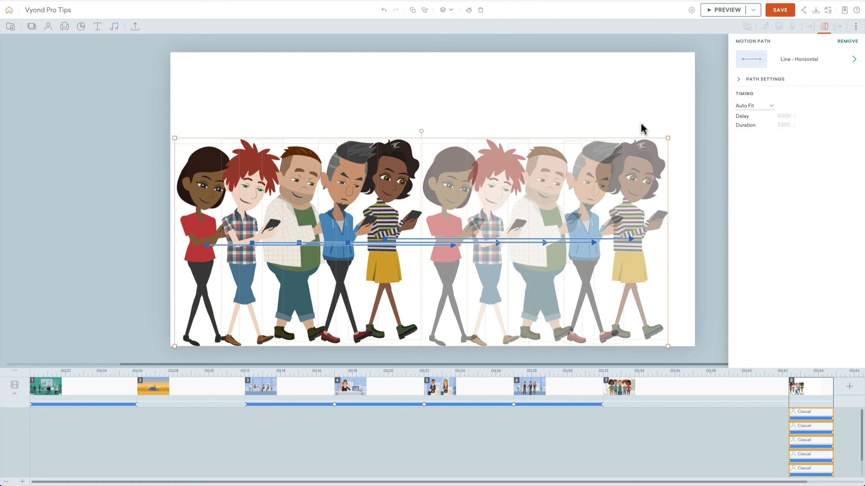
click(524, 92)
key(super+p)
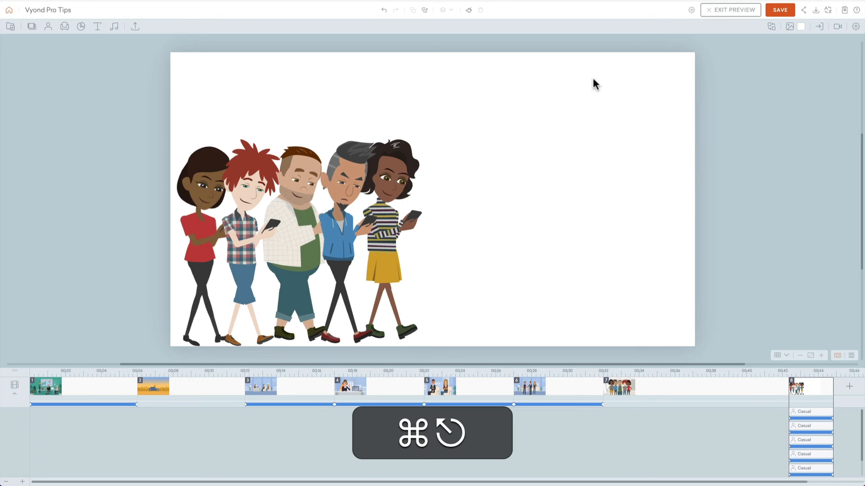
key(super+Escape)
Step: Search the backgrounds for "park" and set the "Park" background with trees and clouds behind the characters
click(790, 28)
click(801, 62)
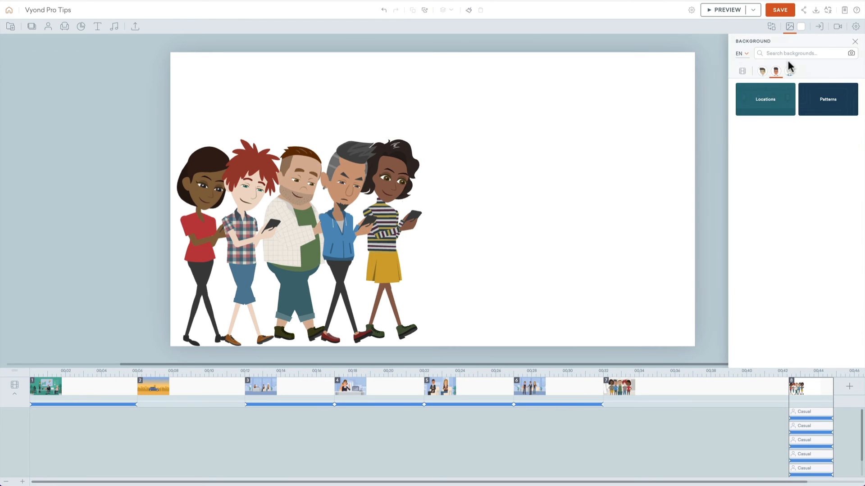
click(790, 53)
text(park)
key(Return)
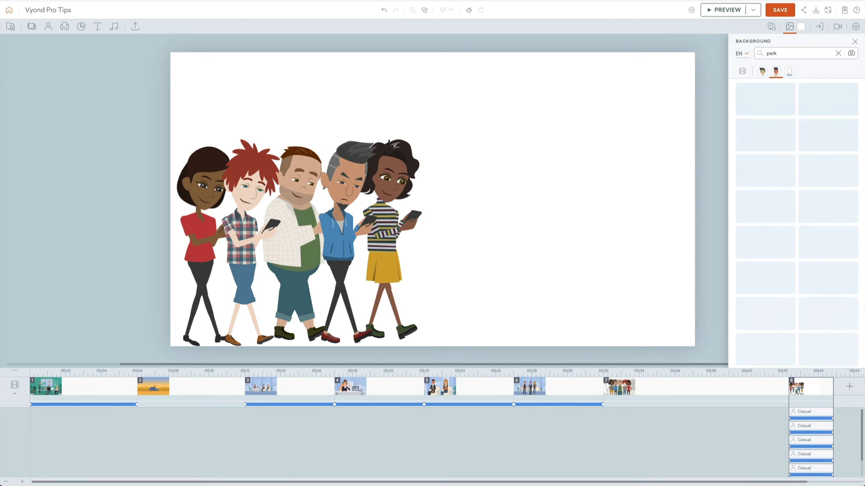
click(777, 186)
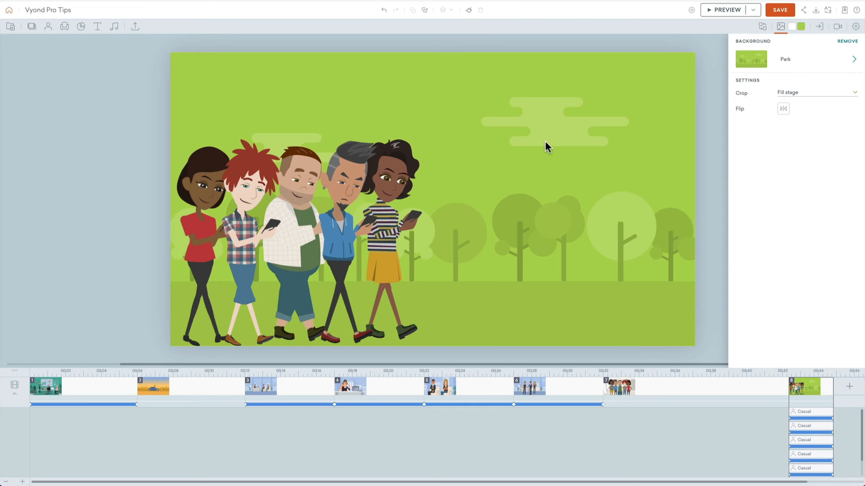
click(472, 86)
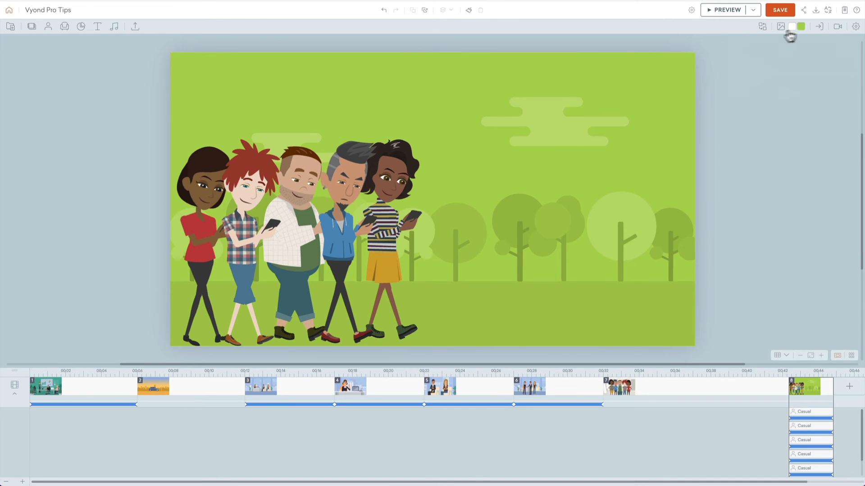
Step: Recolour the park background with the quick-access teal, lighten it to a pale mint, and preview the scene
click(805, 26)
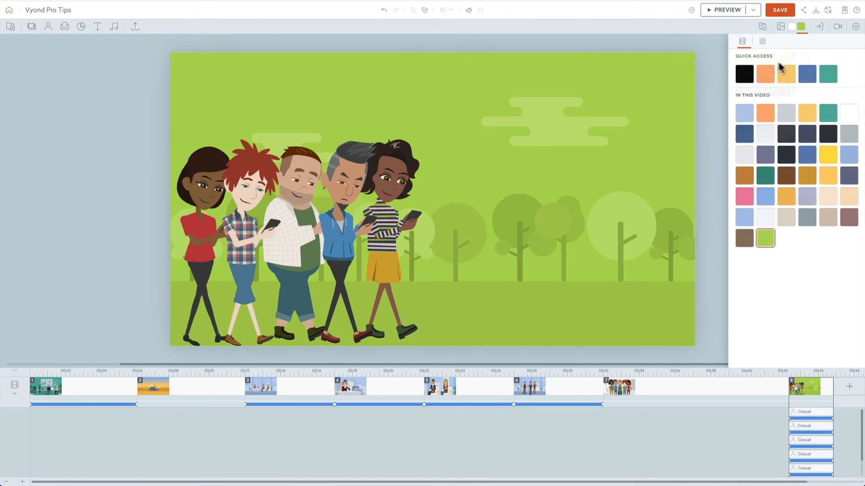
click(823, 74)
click(762, 42)
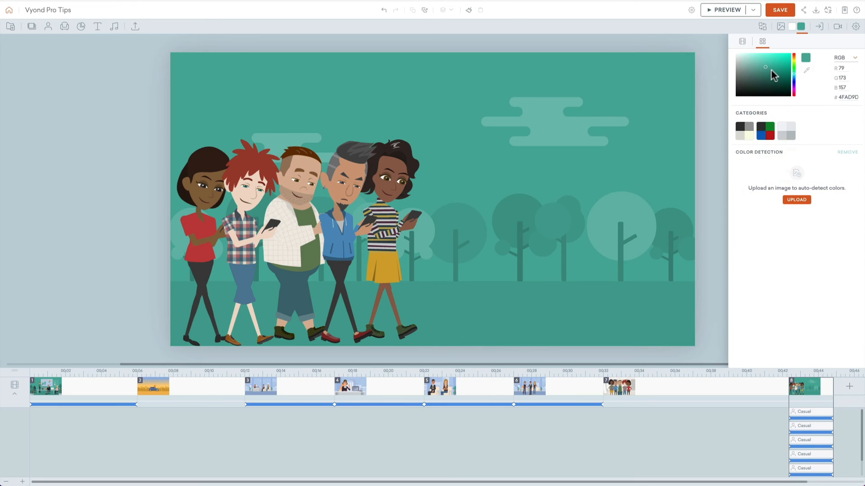
click(749, 62)
click(587, 99)
key(super+p)
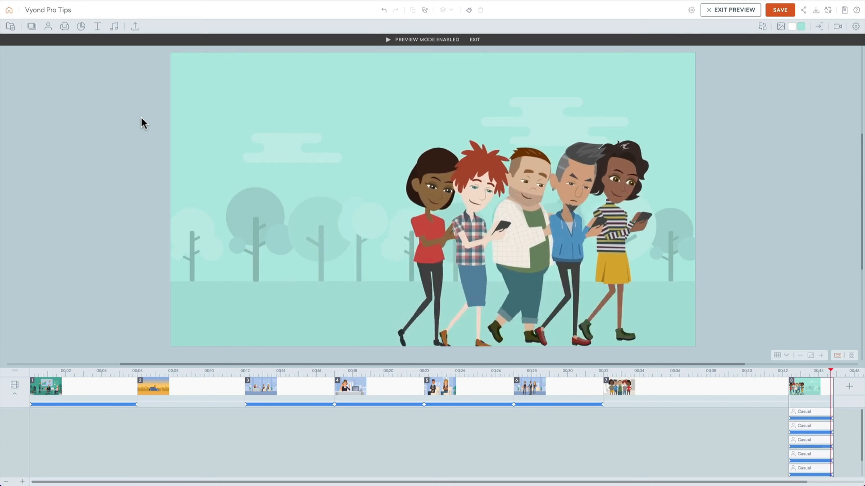
key(Escape)
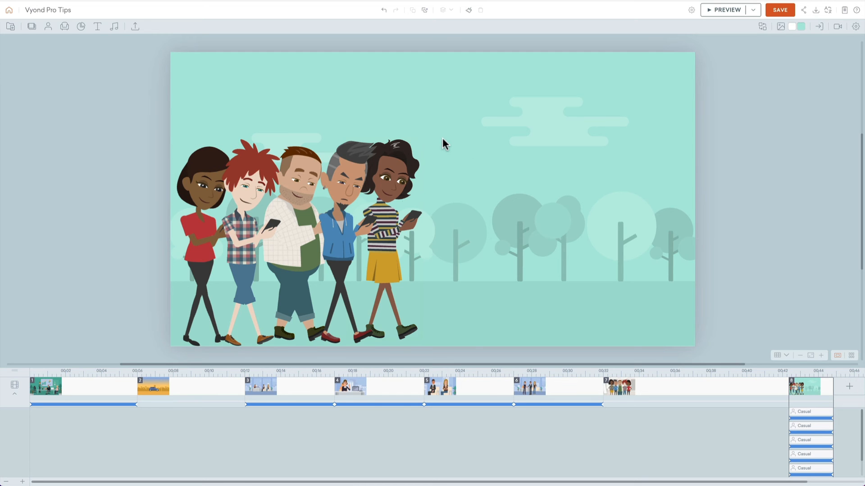
Step: Move the five walking characters left until only the front woman in the striped top stands at the stage edge
drag(450, 131, 5, 183)
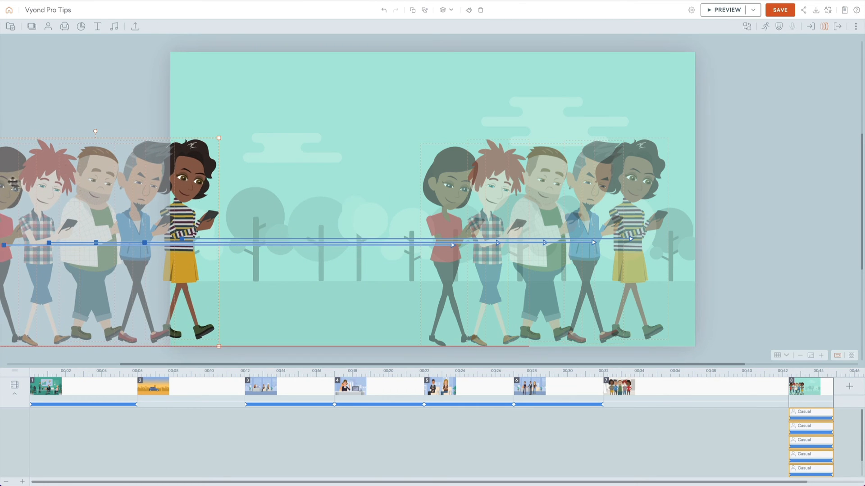
click(140, 67)
scroll(138, 90, left, 3)
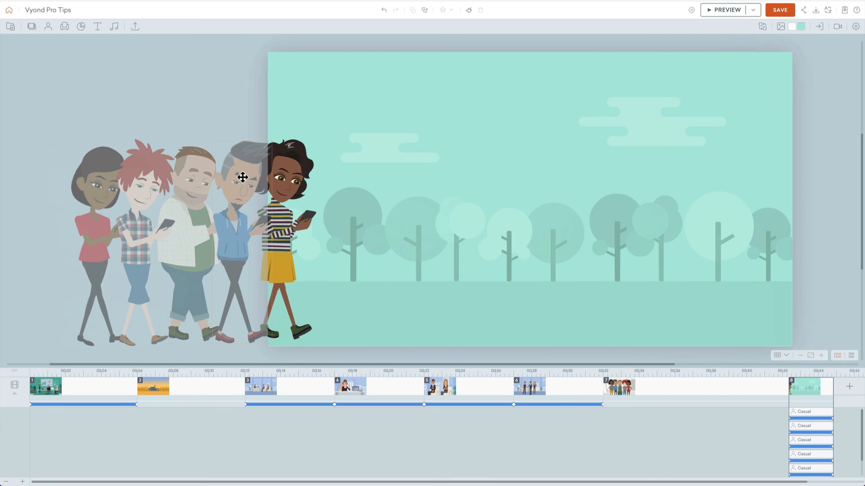
Step: Apply the "Instant" enter effect to the four characters standing off the stage
super+click(242, 178)
super+click(201, 177)
super+click(149, 180)
super+click(101, 181)
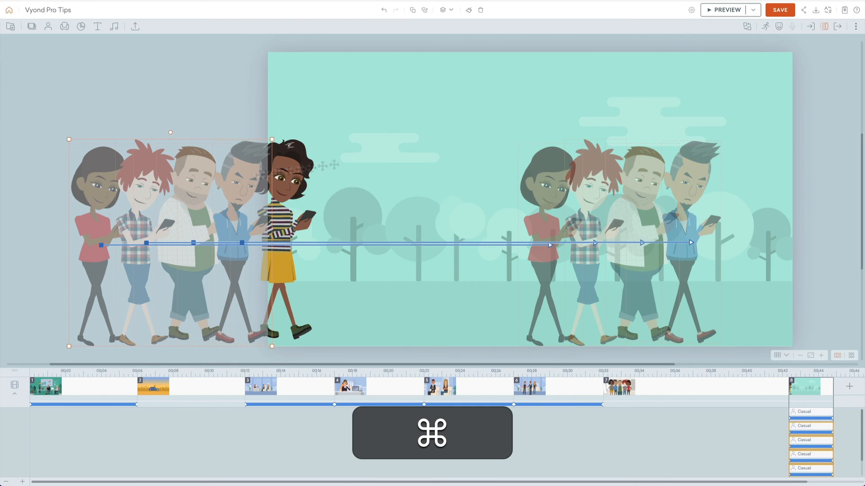
click(811, 26)
click(807, 64)
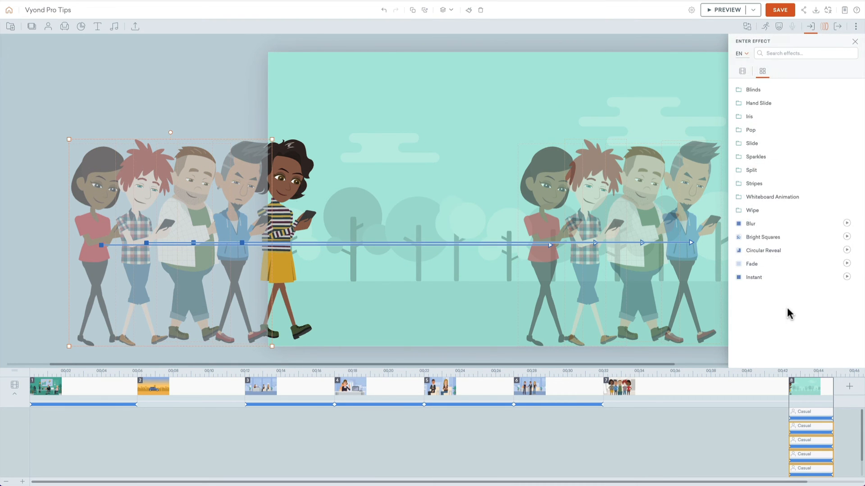
click(773, 284)
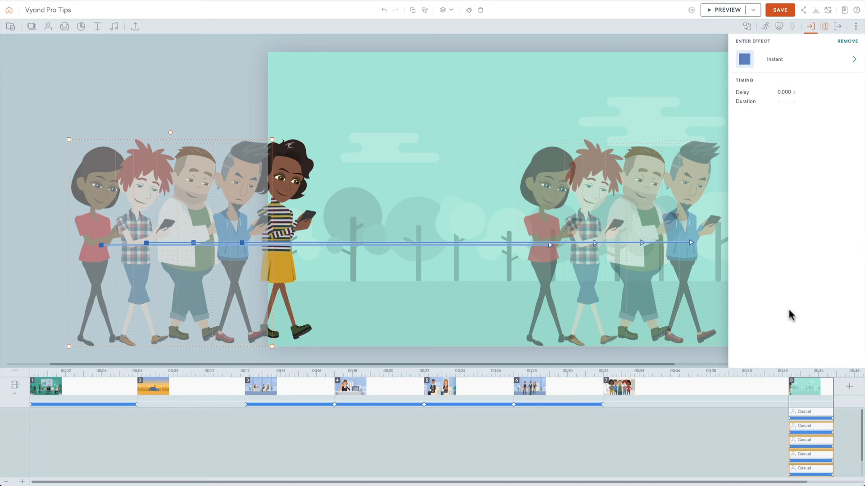
Step: Lengthen scene 8 on the timeline to about 5.5 seconds
click(811, 393)
scroll(806, 386, right, 2)
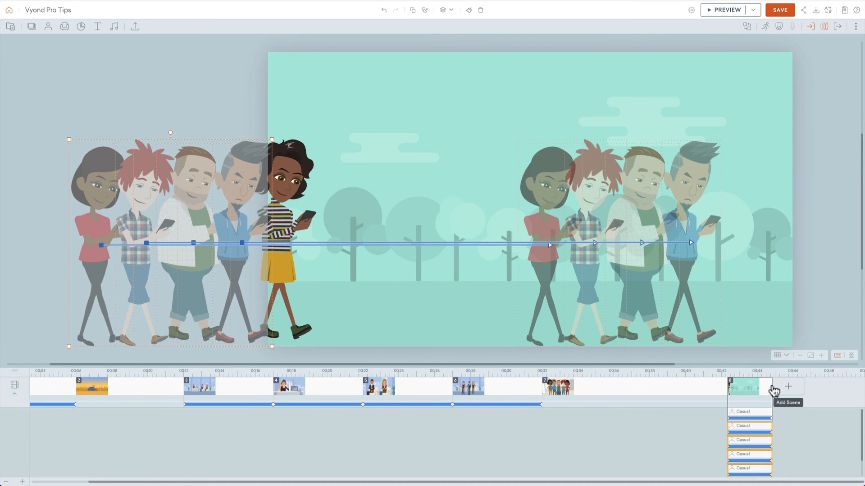
drag(771, 387, 826, 388)
scroll(776, 400, right, 2)
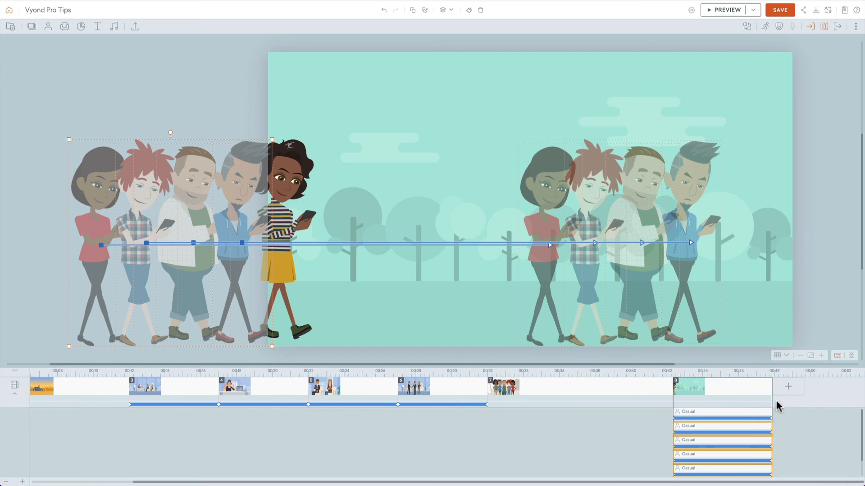
Step: Enlarge the timeline area and stagger the start times of the four off-stage characters, with the rearmost one starting last
drag(754, 368, 745, 292)
click(749, 337)
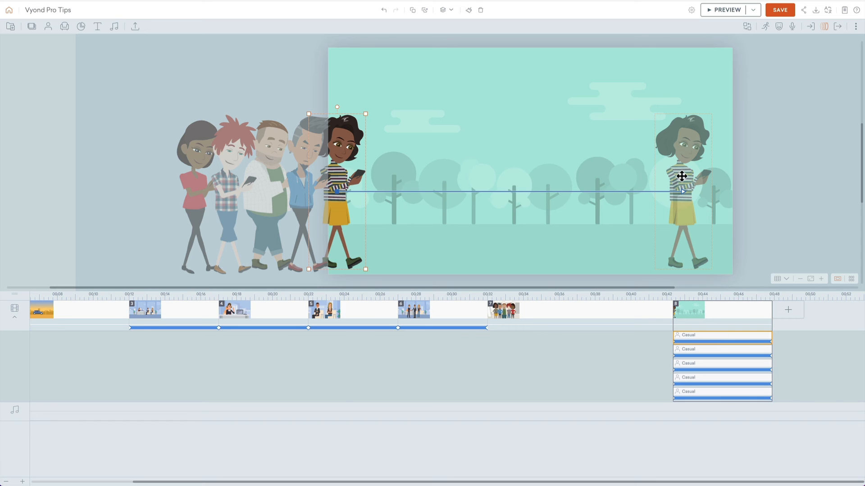
click(688, 351)
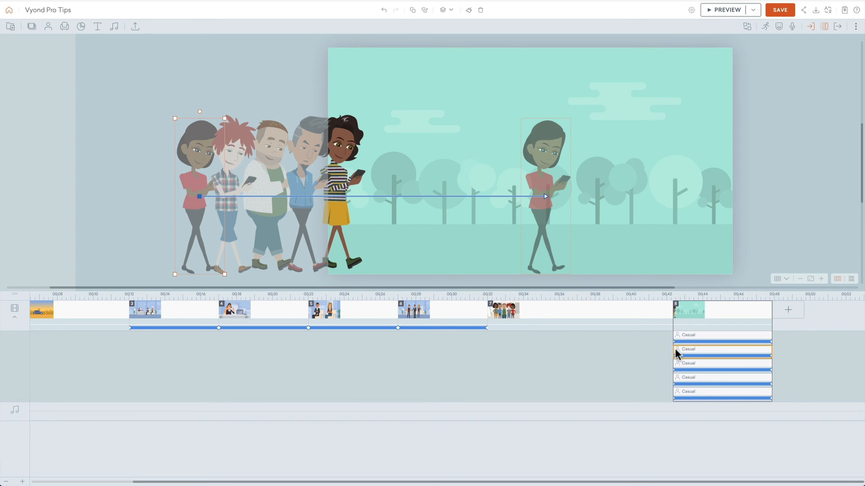
mouse_move(673, 352)
mouse_down()
mouse_move(683, 392)
mouse_move(675, 392)
mouse_move(683, 351)
mouse_up()
click(694, 392)
click(688, 375)
click(682, 351)
click(680, 341)
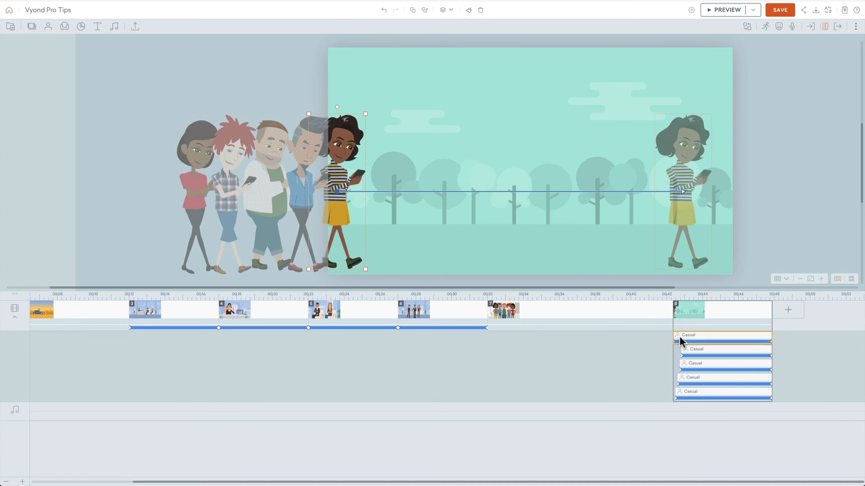
Step: Preview scene 8 with the staggered character starts and save the video
click(690, 310)
key(super+p)
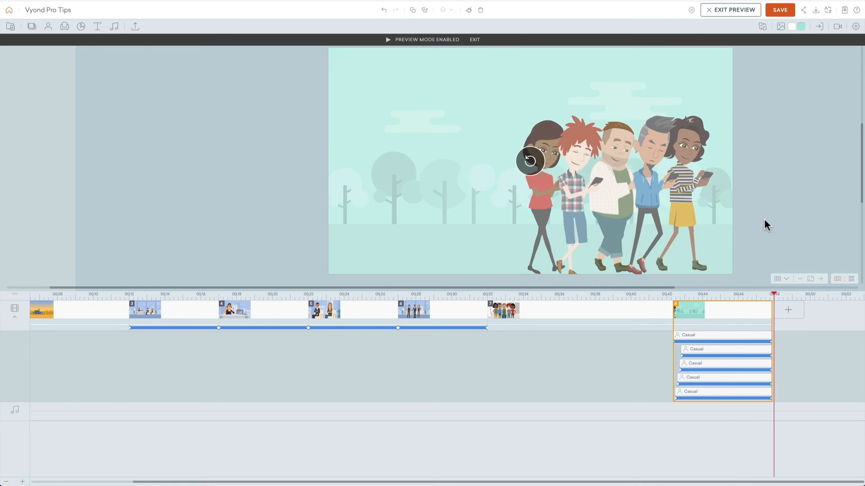
key(super+p)
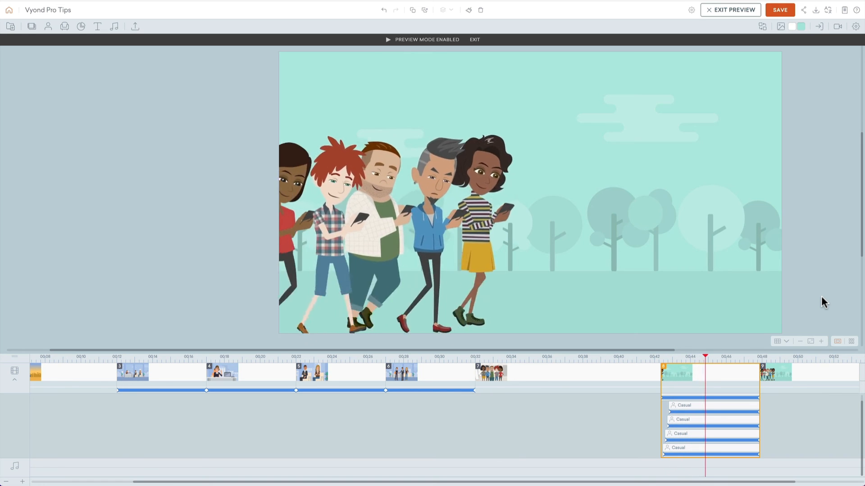
click(730, 10)
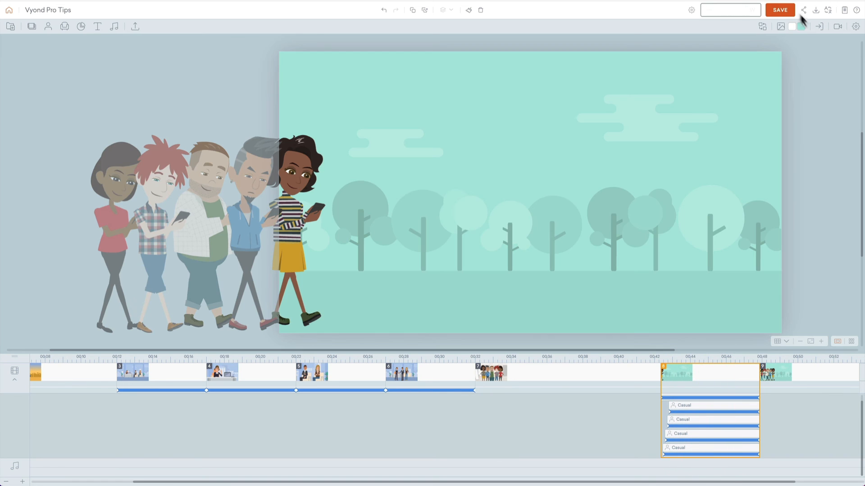
click(786, 10)
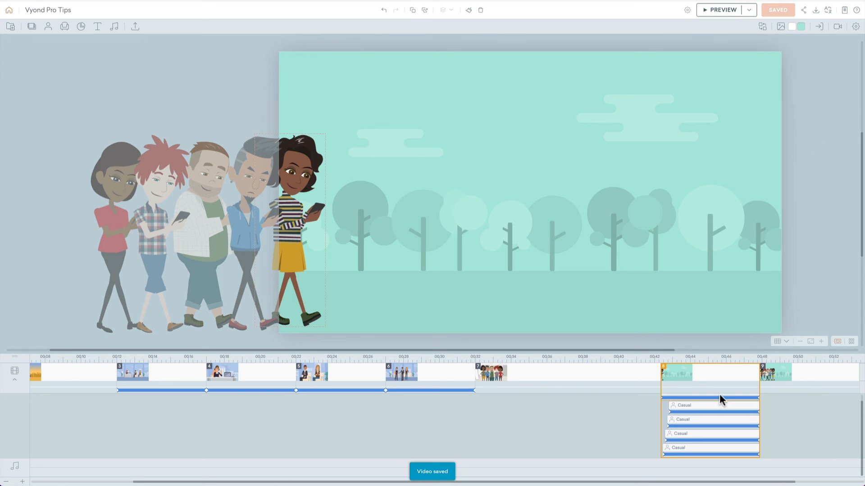
Step: Add a blank scene at the end of the video and fill its background with the quick-access teal
scroll(721, 398, right, 2)
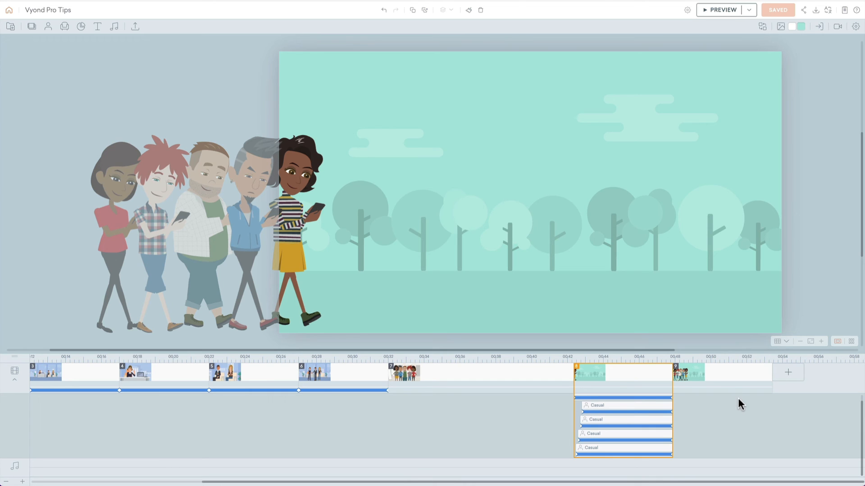
click(803, 376)
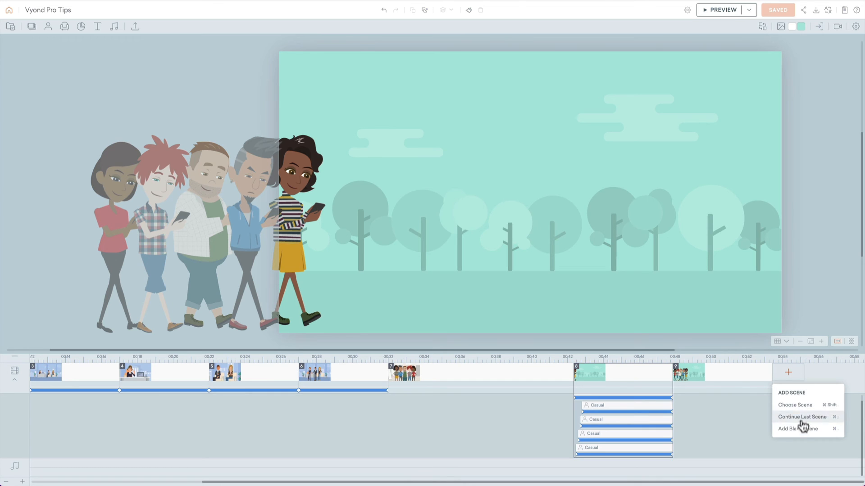
click(789, 427)
click(801, 26)
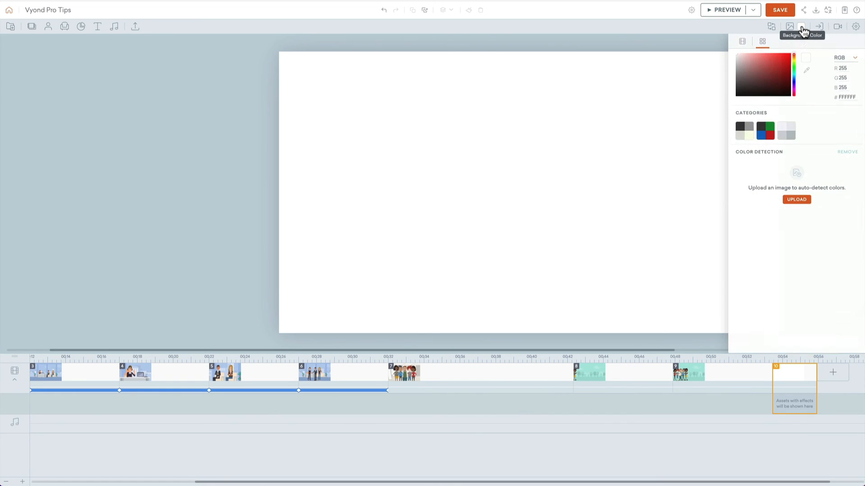
click(742, 41)
click(829, 78)
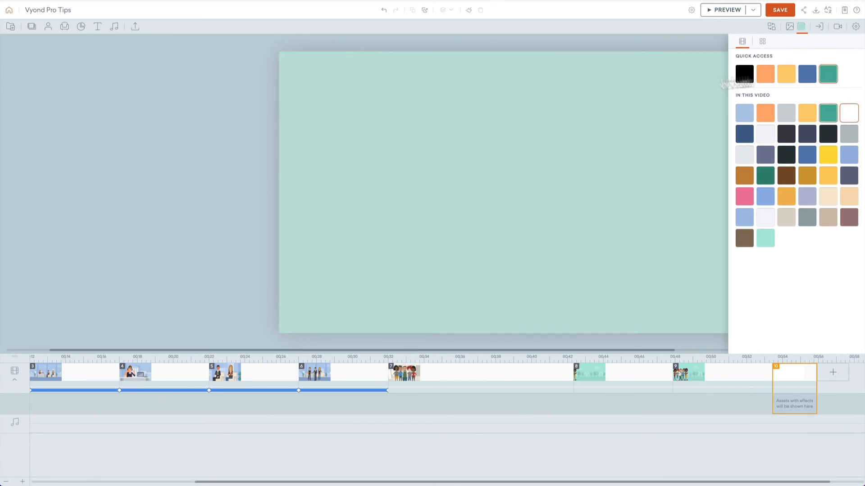
Step: Search the props for "laptop", show the third style's results, and add the open laptop with the offset base
click(64, 26)
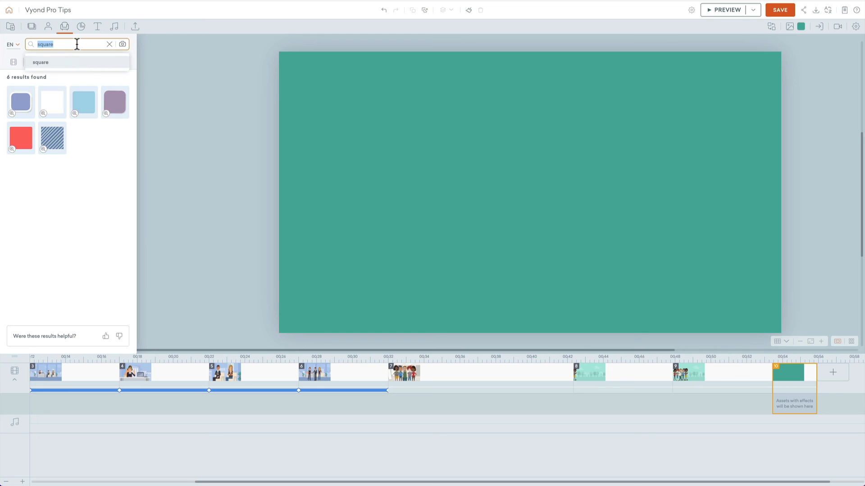
text(laptop)
key(Return)
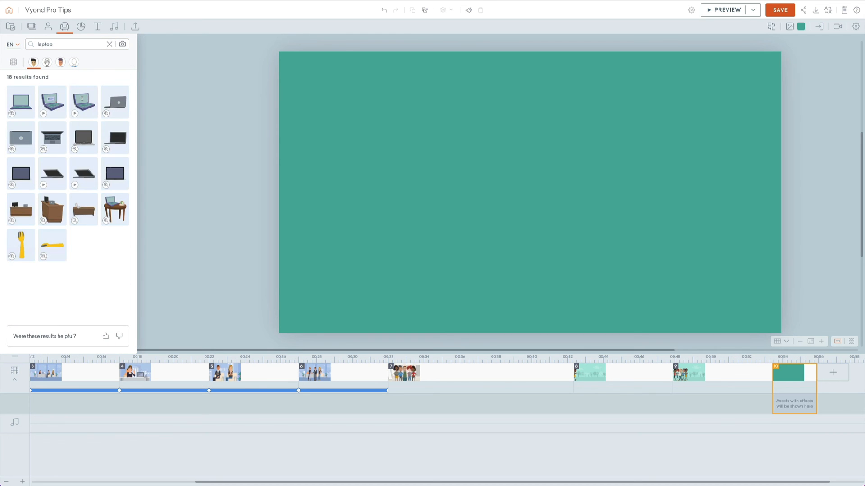
click(60, 62)
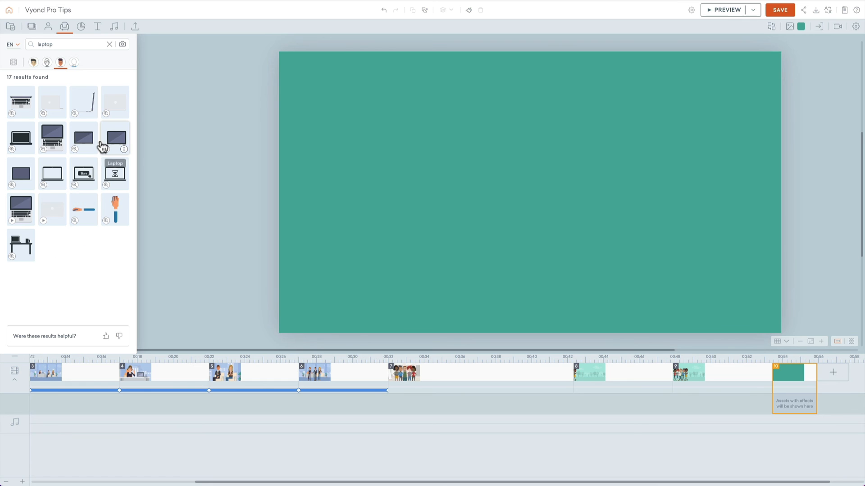
click(116, 142)
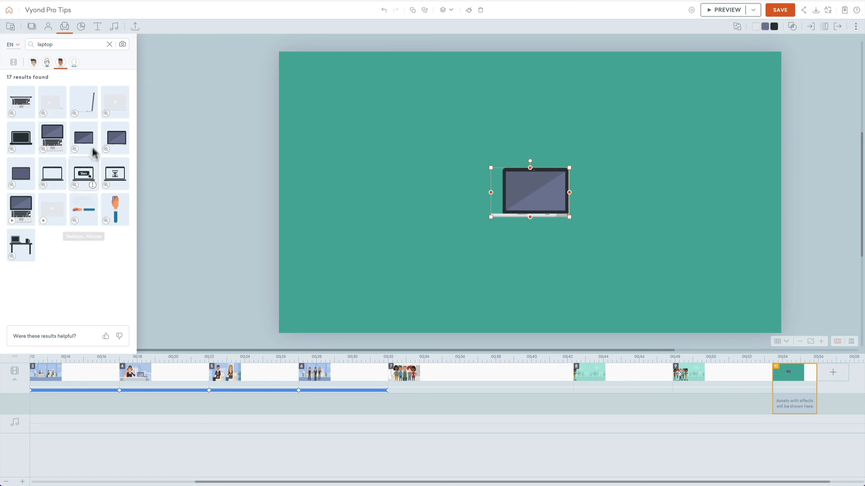
Step: Add the light grey laptop lid, move it right of the stage centre, and delete the open laptop
click(114, 107)
drag(557, 203, 632, 198)
click(539, 202)
key(Delete)
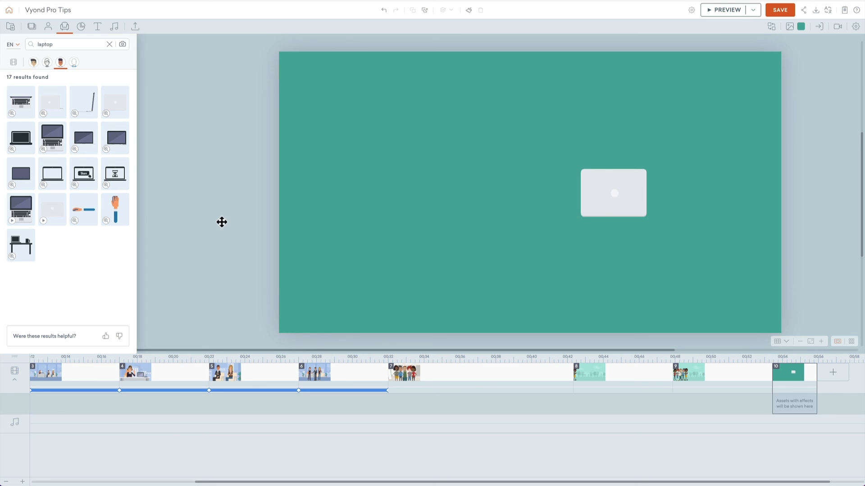
Step: Add the front-facing open laptop, shrink it to match the grey lid, and position the pair side by side on the stage
click(24, 181)
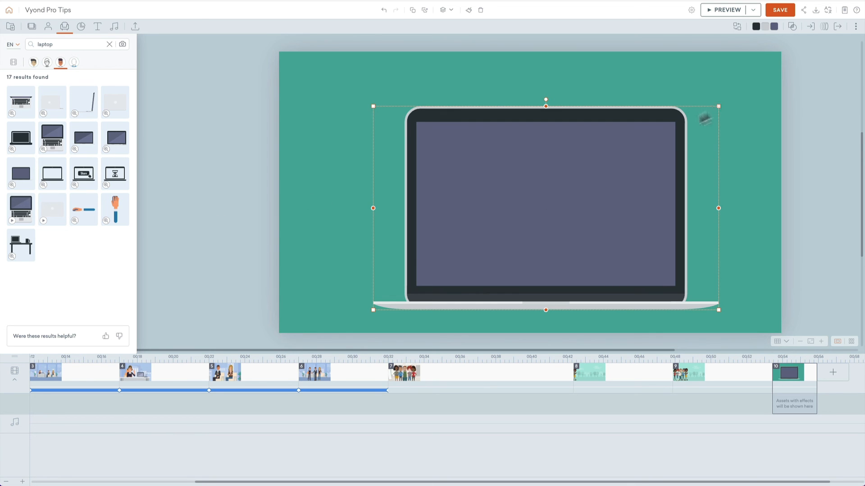
drag(706, 118, 522, 212)
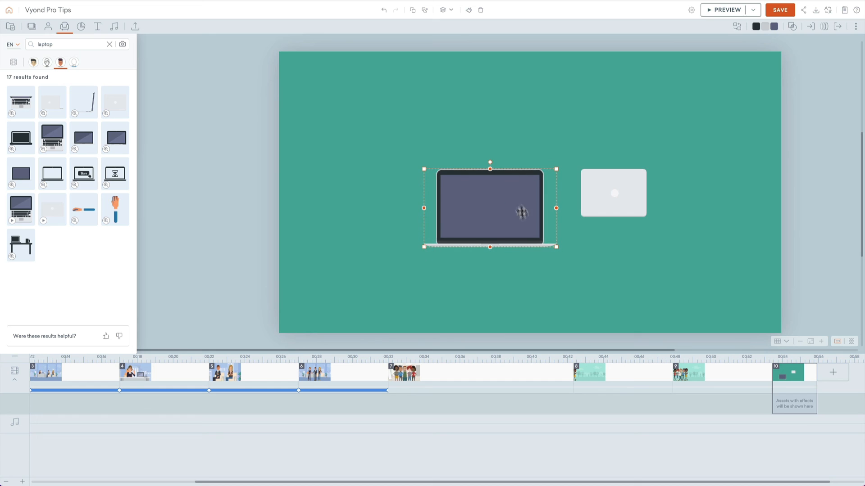
drag(556, 248, 509, 221)
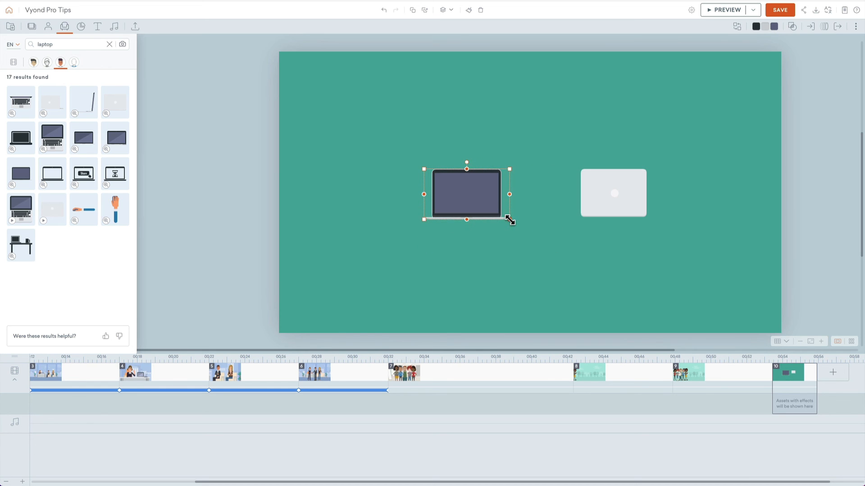
drag(649, 130, 452, 206)
click(450, 138)
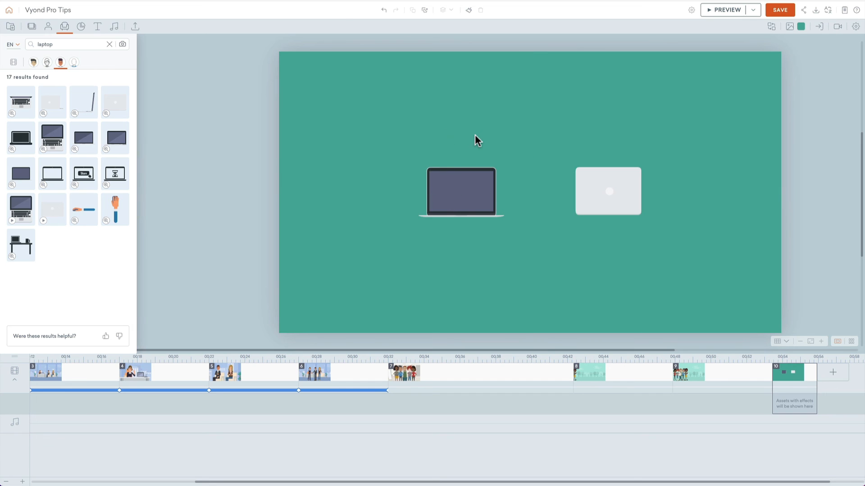
Step: Give the open laptop a "Line - Horizontal" motion path that ends exactly over the grey laptop lid
click(453, 208)
click(505, 141)
click(494, 173)
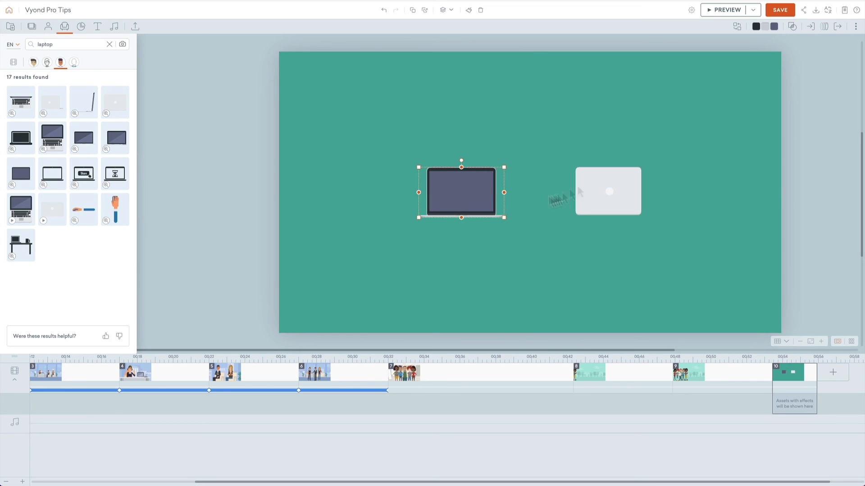
click(825, 26)
click(808, 58)
click(765, 101)
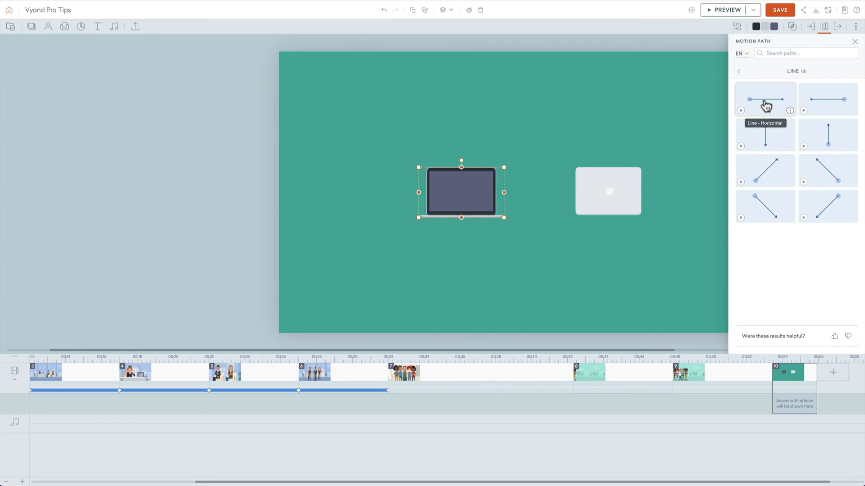
click(766, 105)
super+click(485, 181)
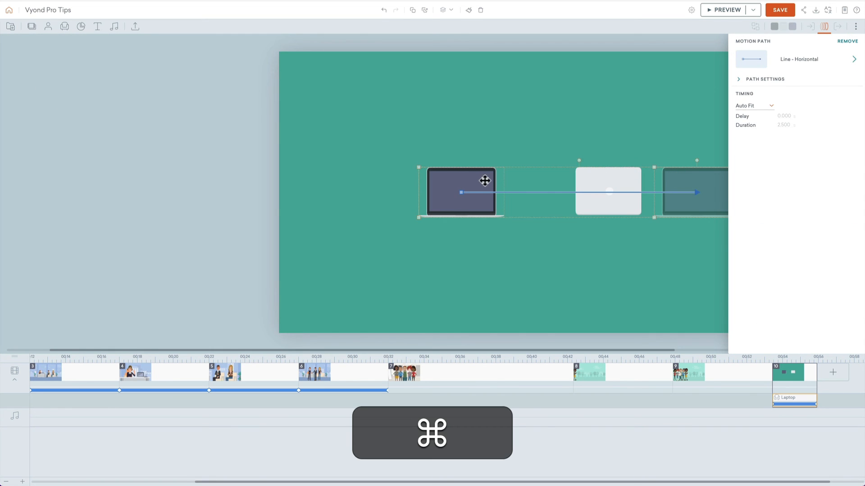
drag(677, 182, 597, 180)
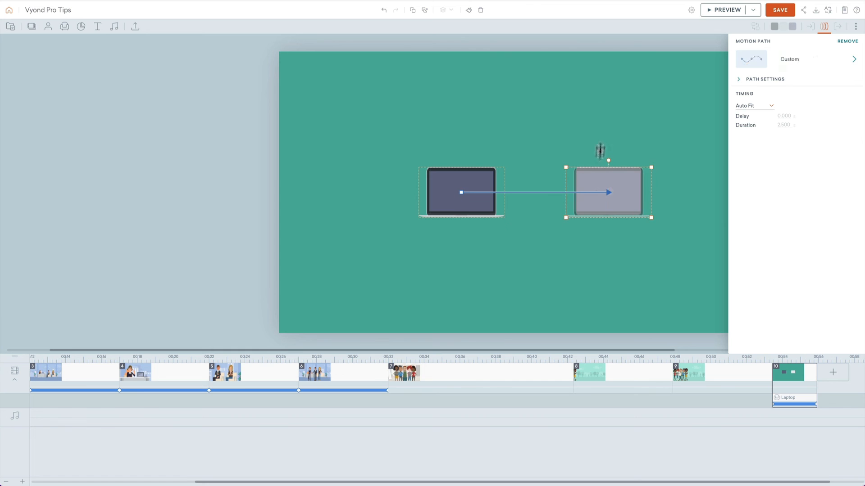
Step: Give the light grey laptop lid a "Line - Horizontal" motion path that ends exactly over the open laptop
click(602, 148)
click(609, 176)
click(824, 26)
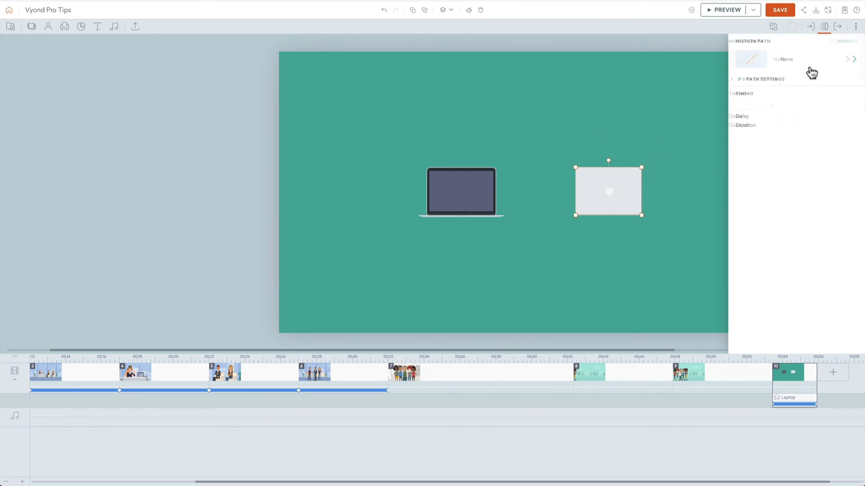
click(782, 103)
click(786, 104)
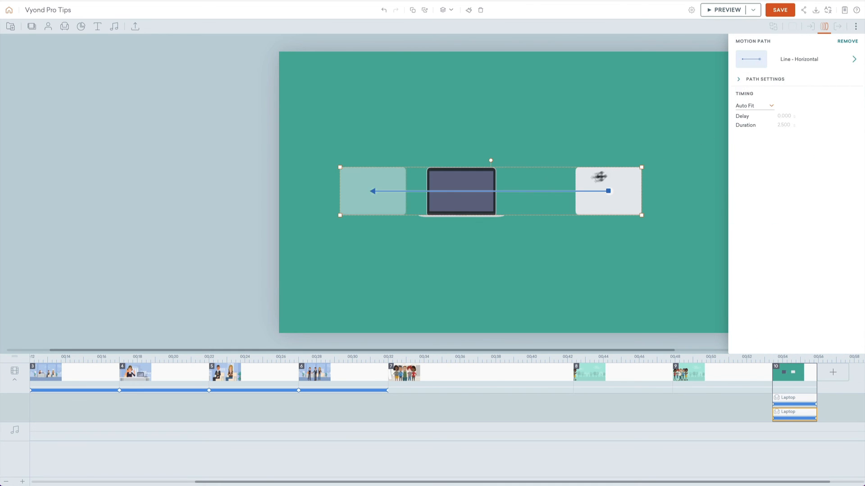
super+click(590, 180)
drag(362, 171, 452, 175)
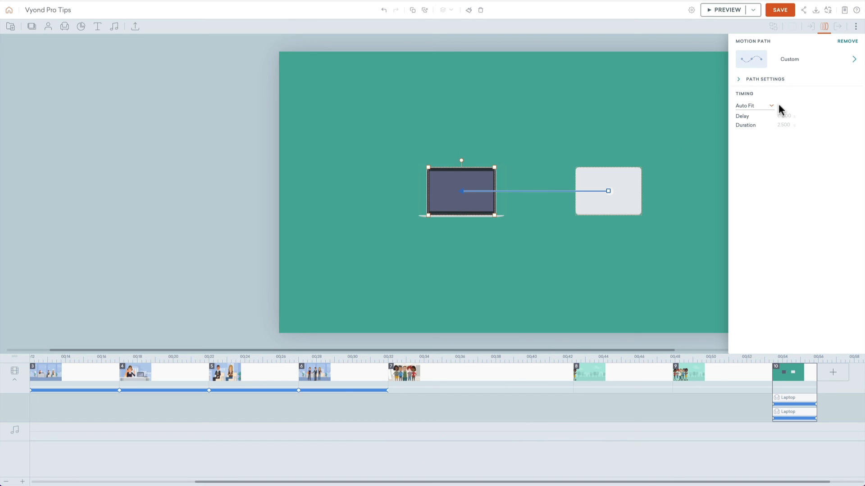
Step: Change the path style of both laptops' motion paths to Smooth Curve and preview the scene
click(776, 84)
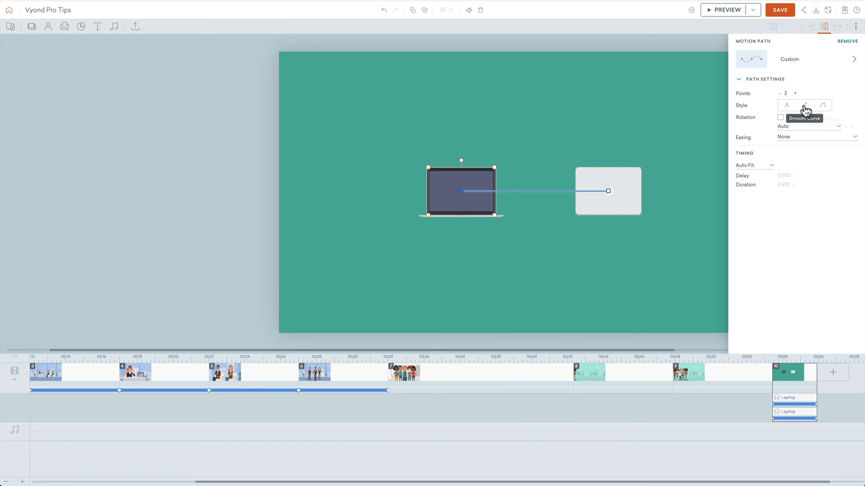
click(805, 106)
click(469, 182)
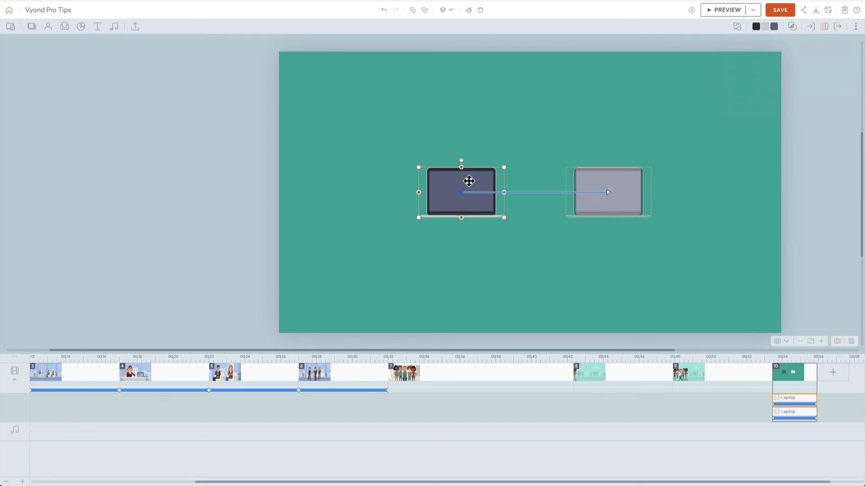
click(824, 28)
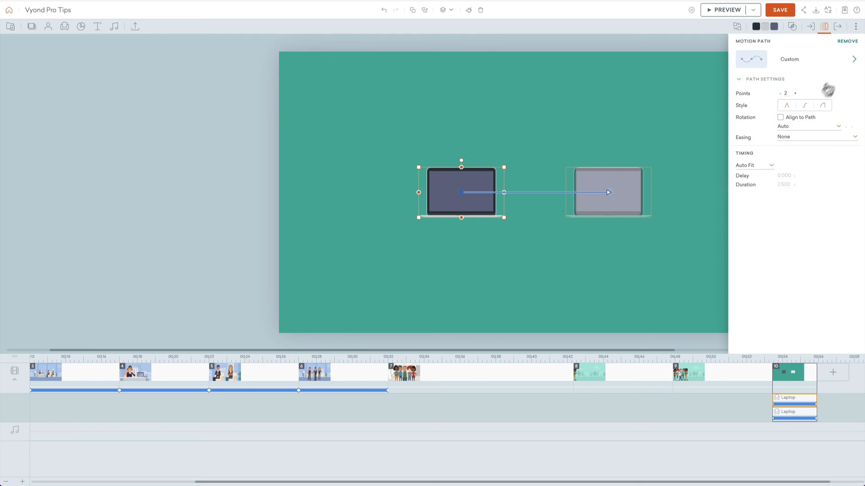
click(805, 107)
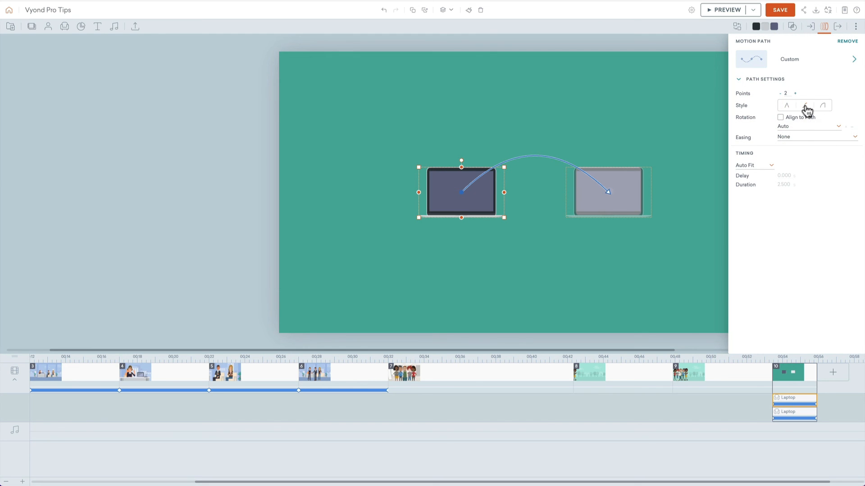
click(678, 117)
key(super+p)
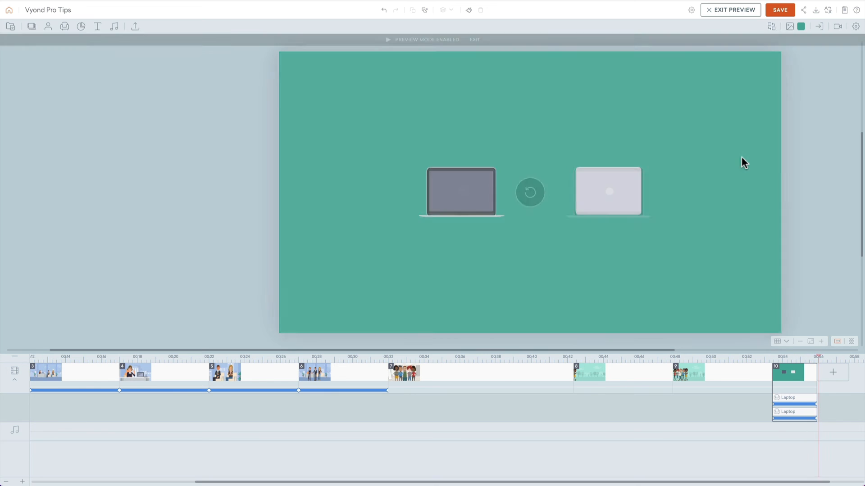
Step: Set the easing of both laptops' motion paths to Ease In Out and preview the scene
drag(670, 136, 485, 214)
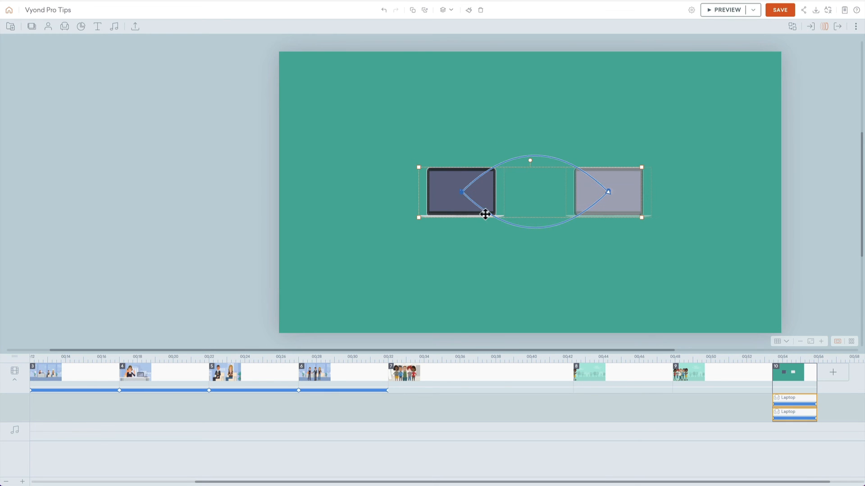
click(824, 26)
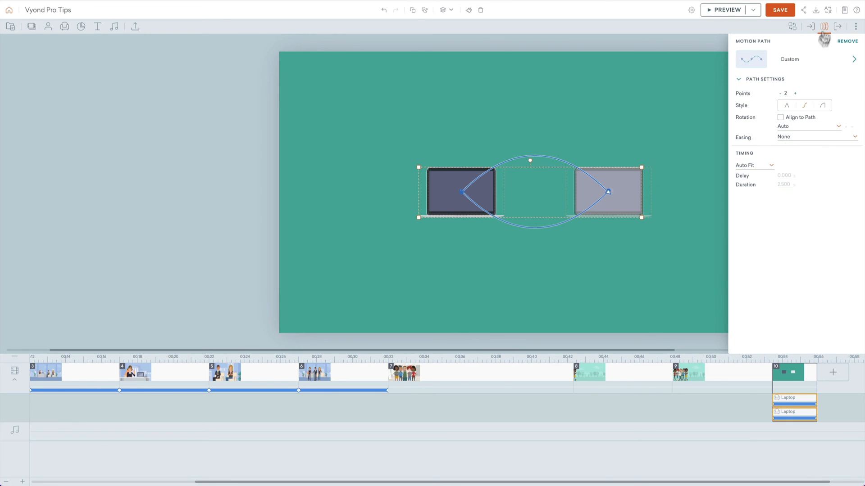
click(794, 138)
click(799, 187)
key(super+p)
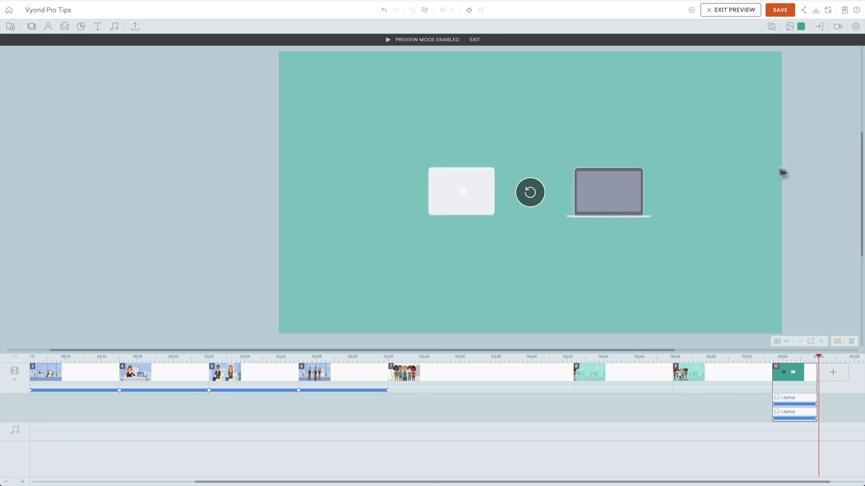
click(782, 173)
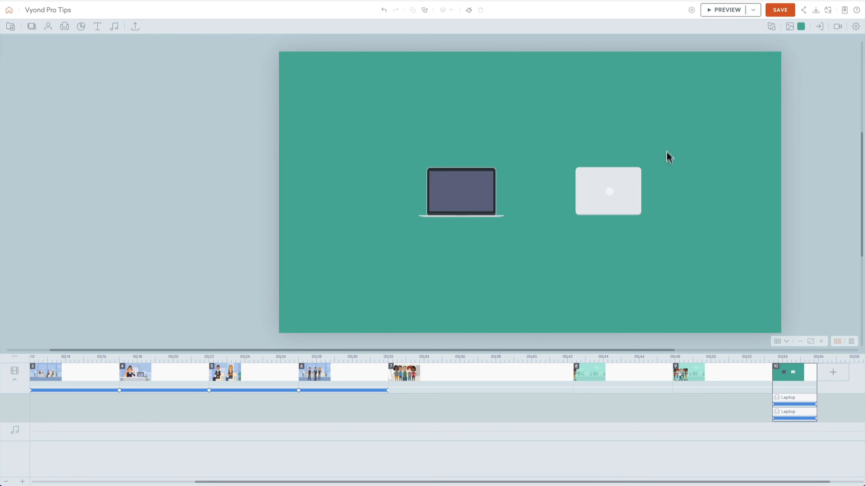
Step: Set the rotation of both laptops' motion paths to Counterclockwise and preview the scene
drag(667, 156, 453, 217)
click(824, 26)
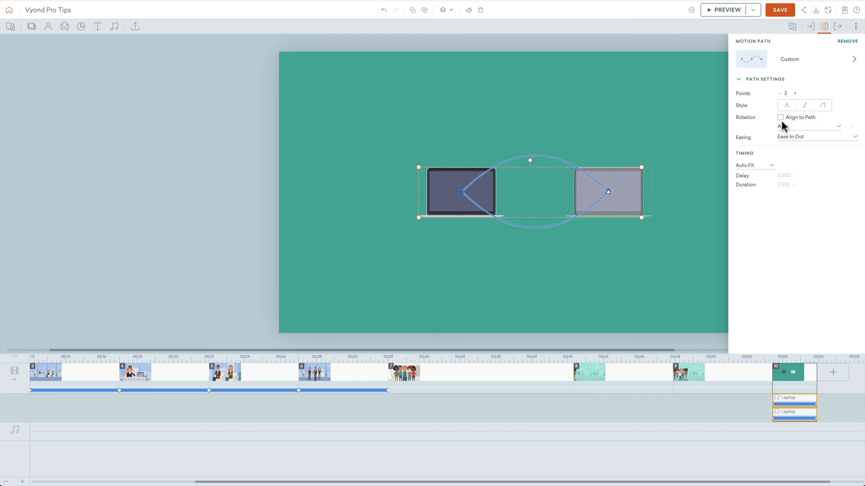
click(807, 128)
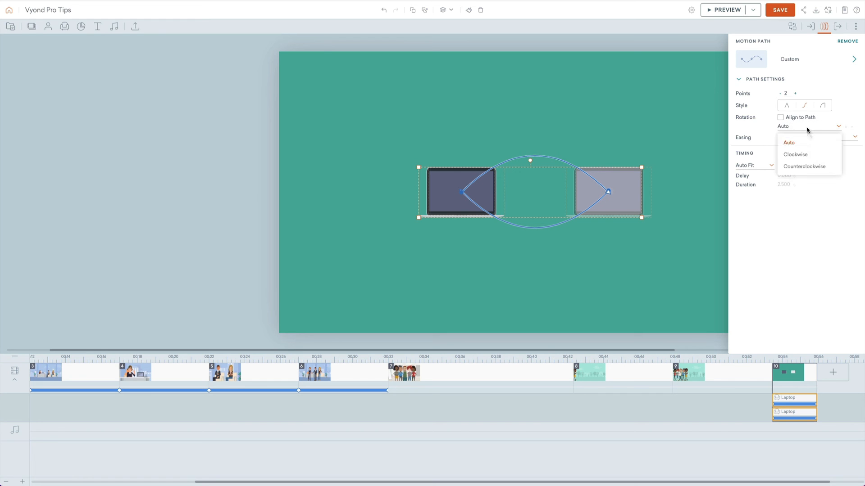
click(804, 167)
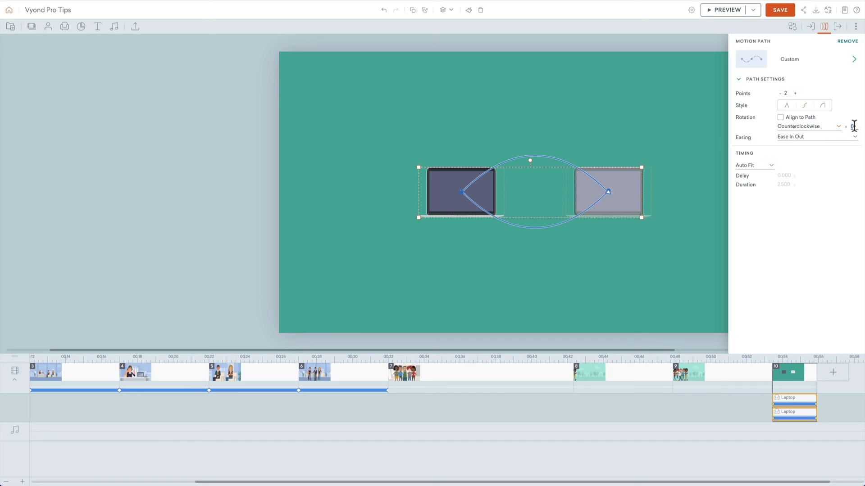
key(super+p)
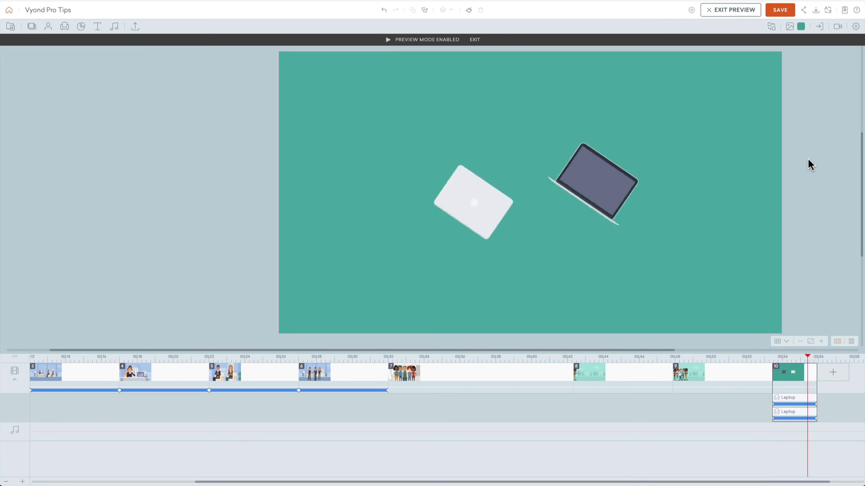
key(Escape)
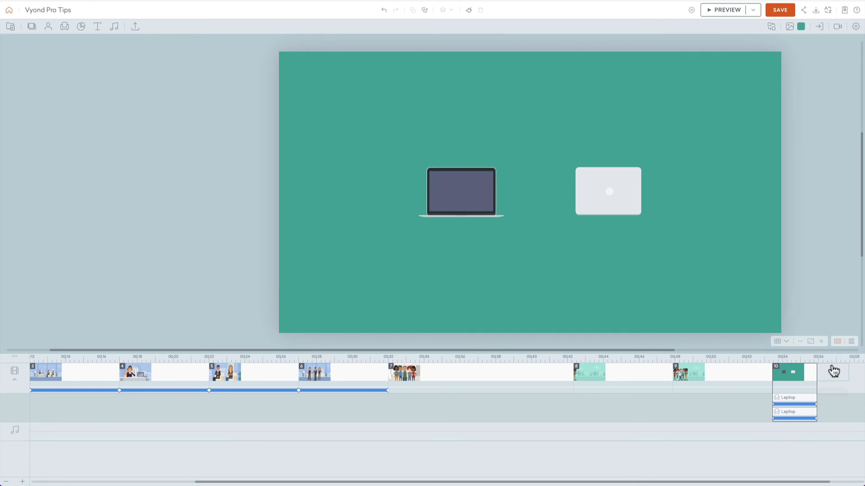
Step: Extend scene 10 to about 4.2 seconds, set both laptops' path rotation to Clockwise, and preview the scene
drag(818, 377, 846, 377)
drag(747, 131, 462, 217)
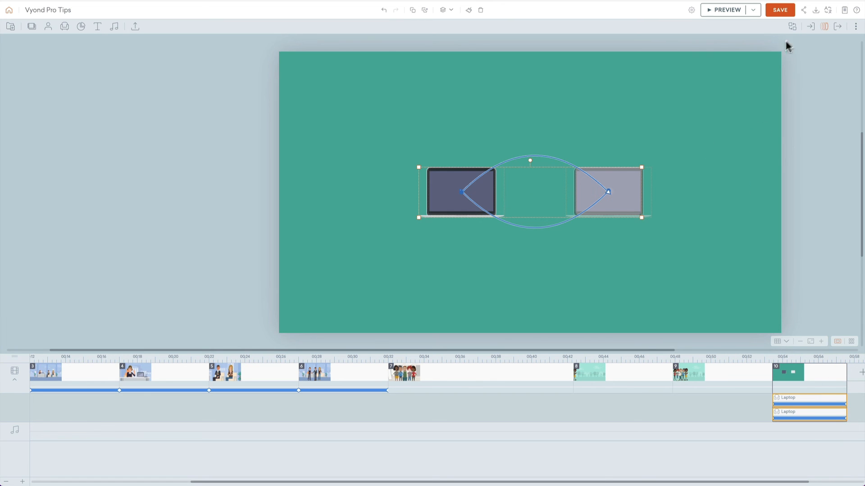
click(824, 26)
click(828, 128)
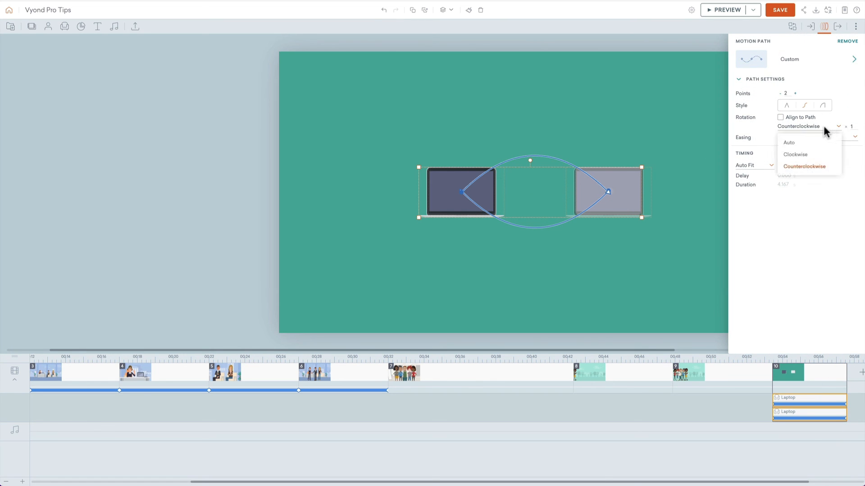
click(811, 154)
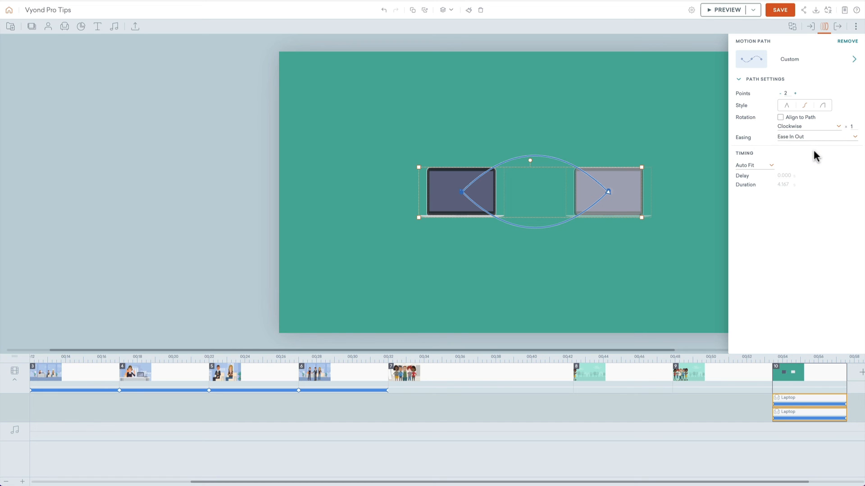
key(super+p)
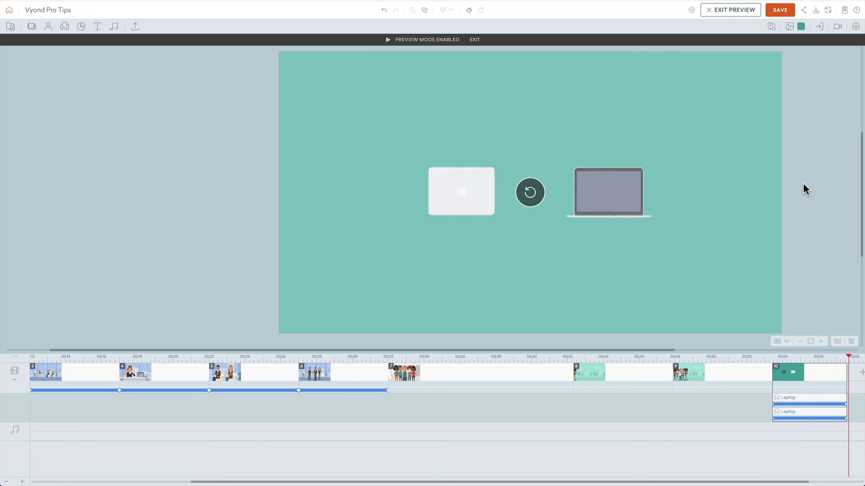
key(Escape)
Step: Add a centred camera zoom-in to the laptop scene, preview it, and tighten its end frame further around the laptops
click(835, 26)
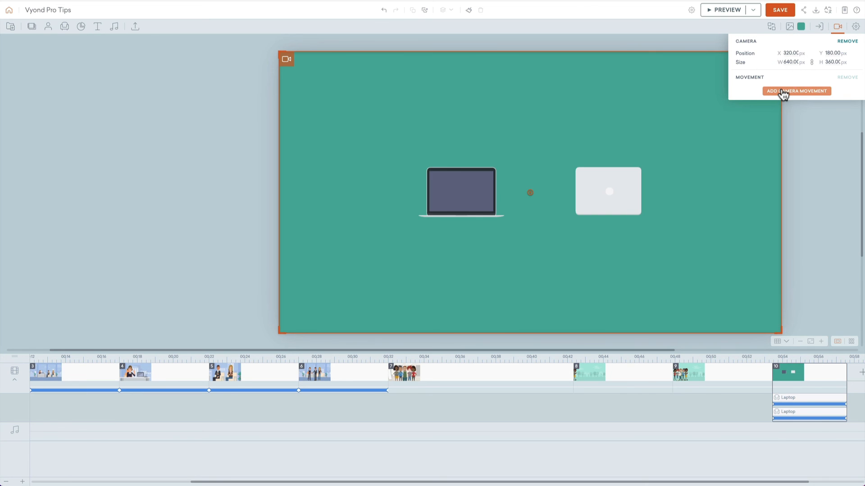
drag(279, 53, 299, 63)
click(765, 91)
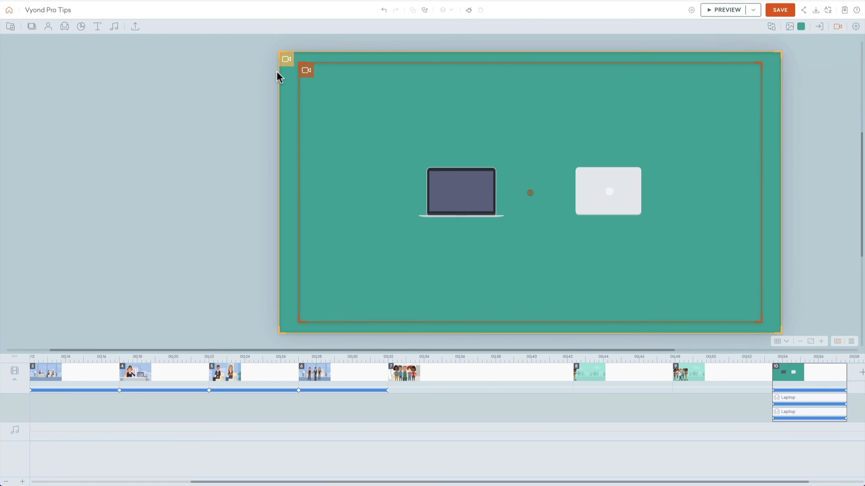
key(super+p)
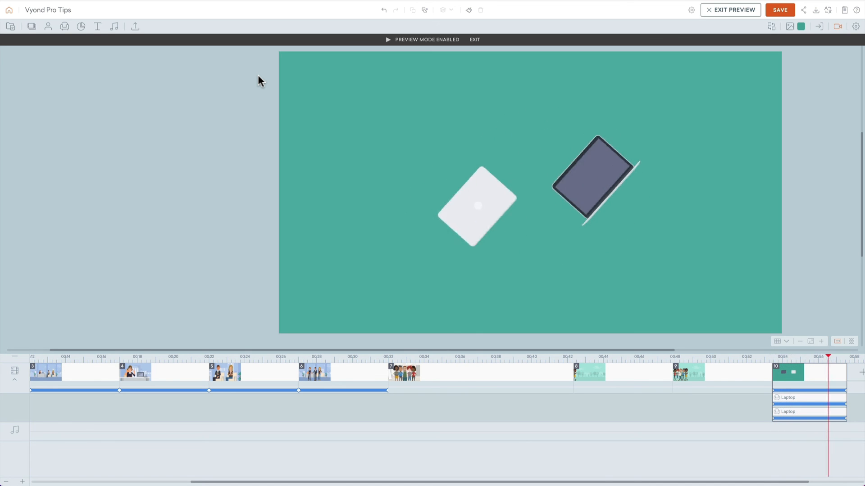
key(Escape)
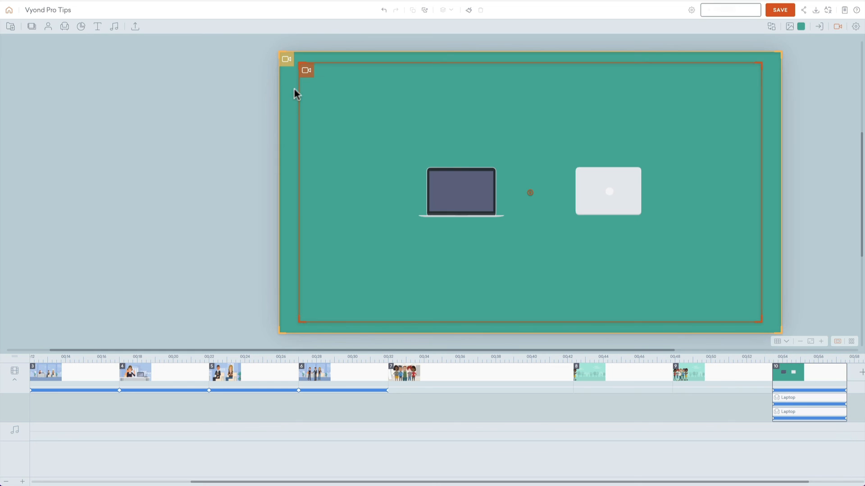
drag(301, 66, 334, 83)
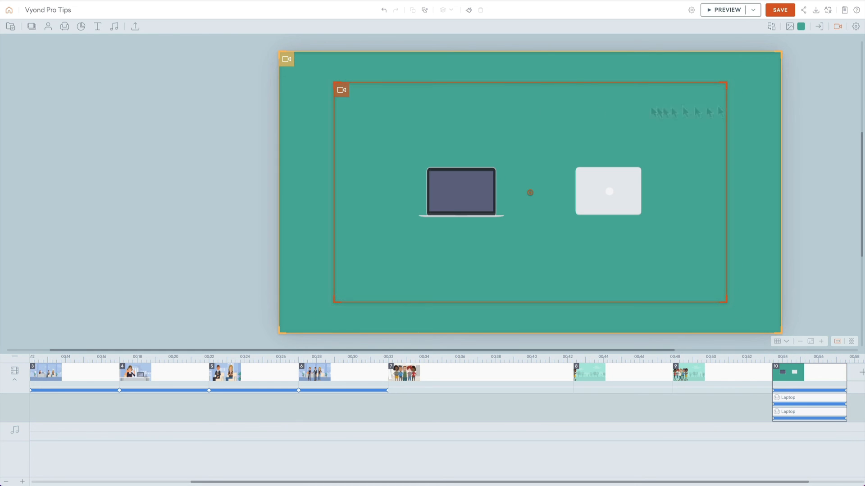
Step: Apply the orange "Geometric shapes" background from the second style's Patterns to the laptop scene
click(789, 26)
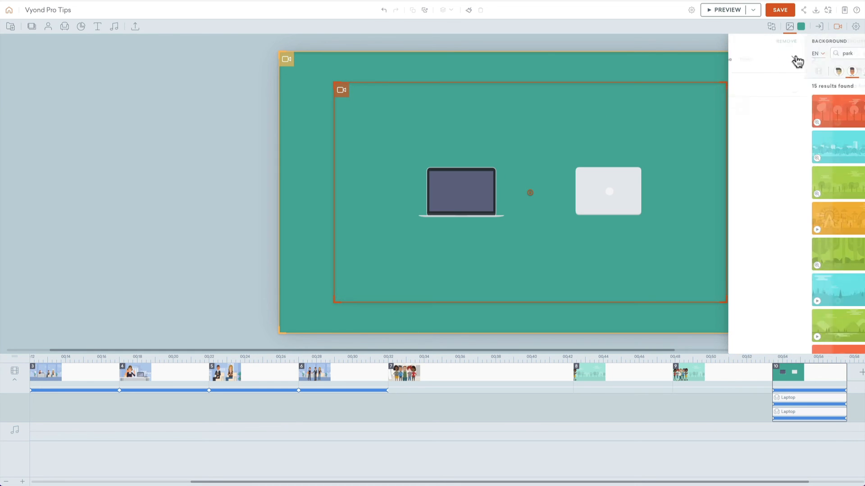
click(839, 55)
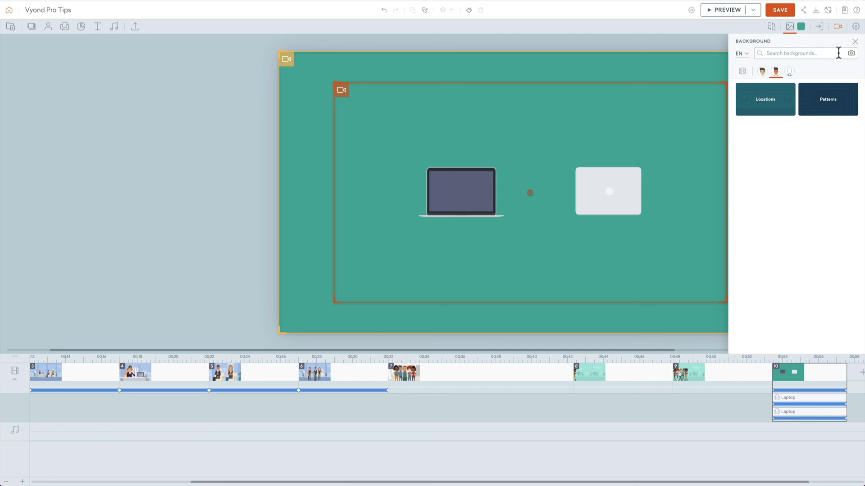
click(815, 99)
scroll(784, 176, down, 5)
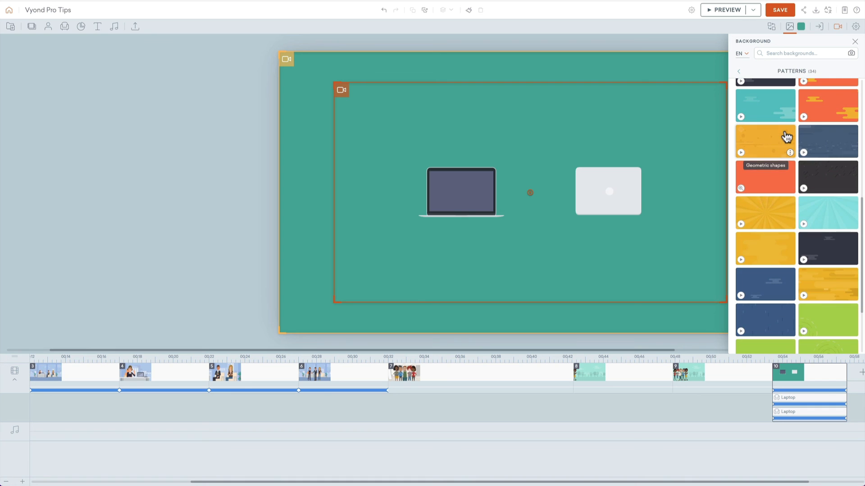
click(779, 139)
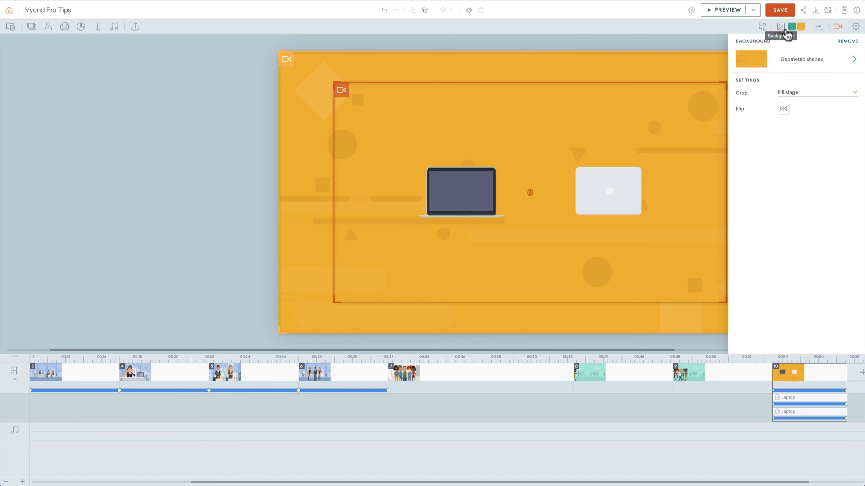
Step: Recolour the geometric background with the teal quick-access colour and preview the scene
click(802, 28)
click(827, 74)
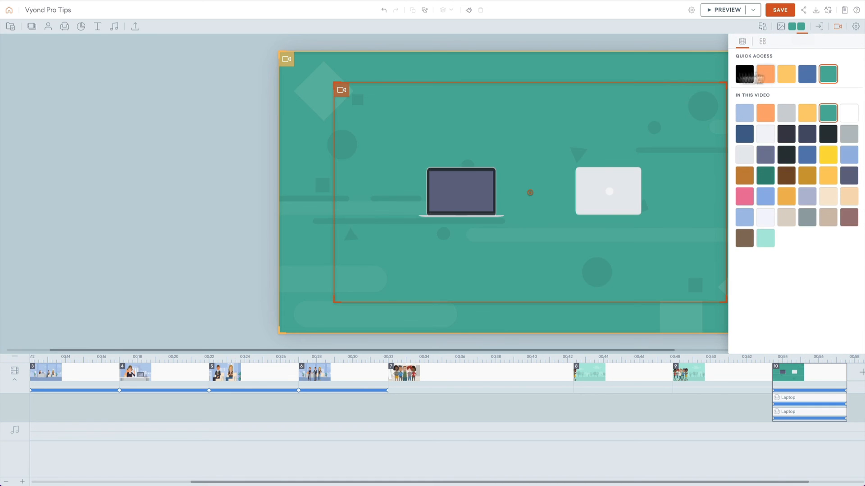
click(239, 139)
key(super+p)
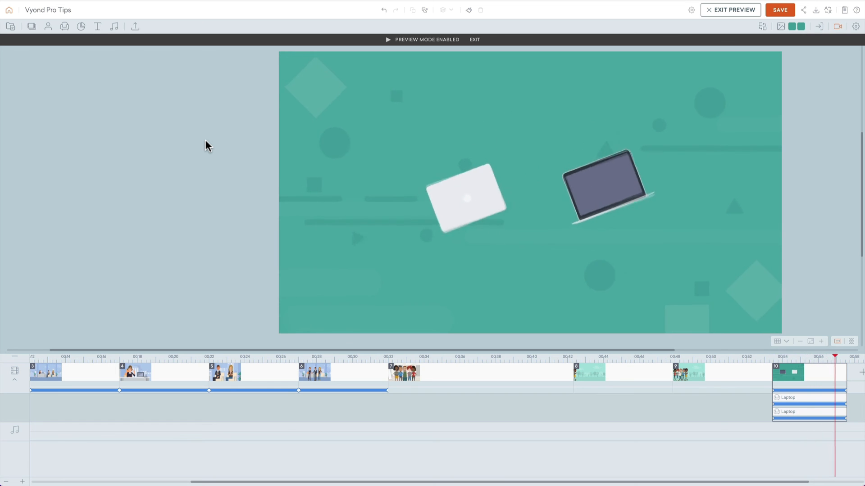
key(Escape)
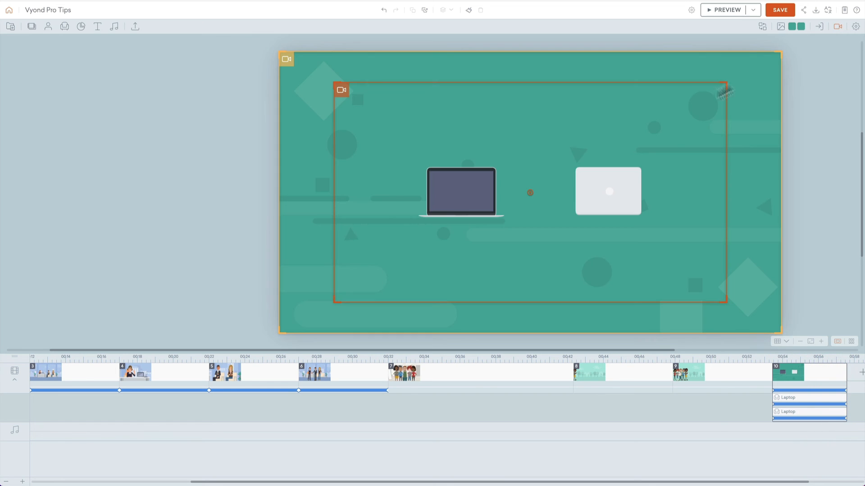
Step: Replace the background with the first style's blue radial gradient pattern, recolour it teal, and preview the scene
click(781, 26)
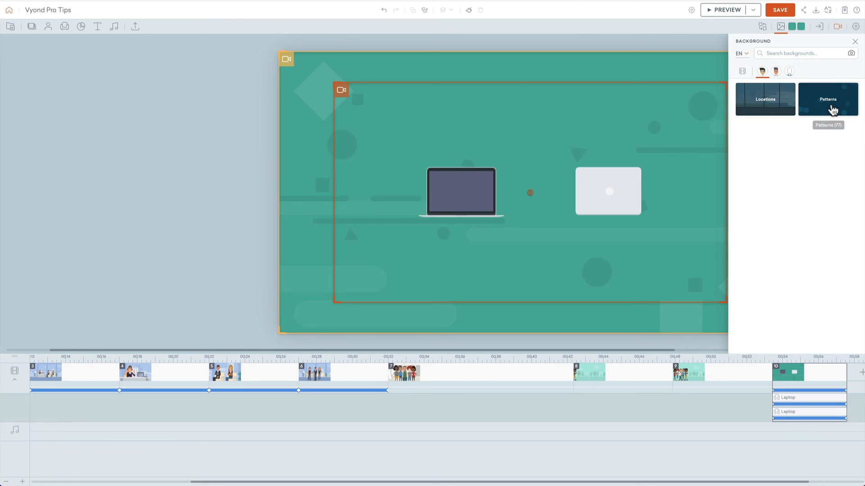
click(831, 110)
scroll(782, 180, down, 3)
click(767, 197)
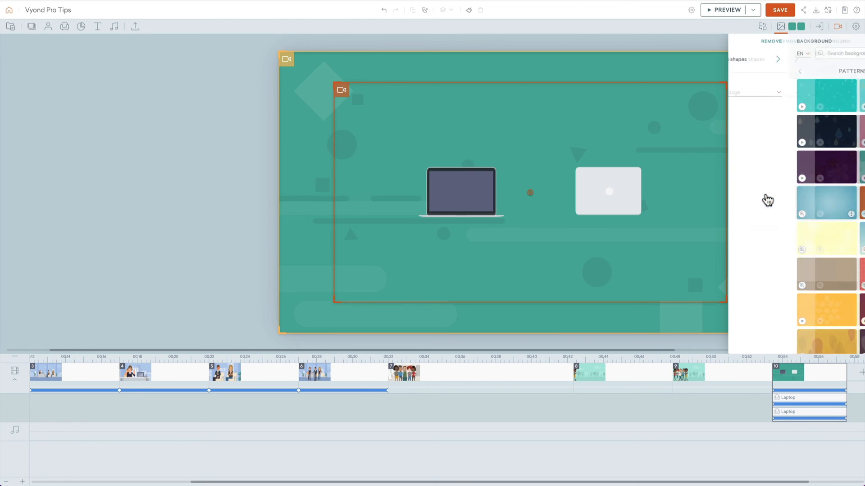
click(800, 27)
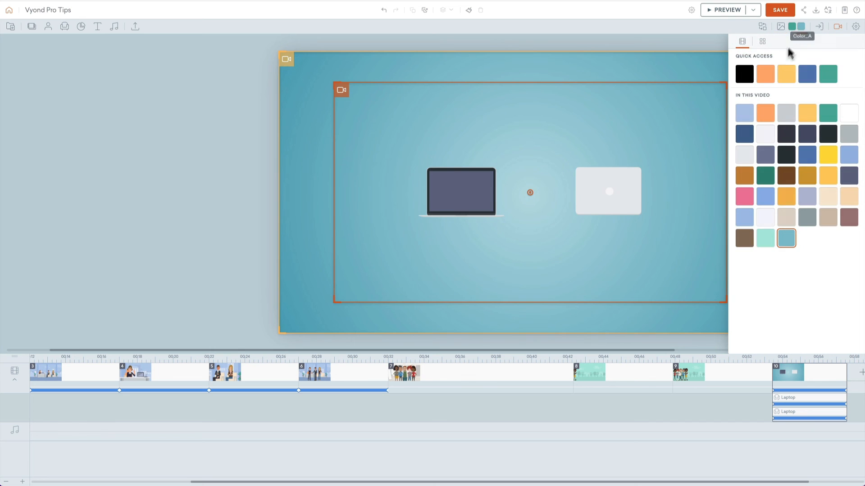
click(827, 75)
click(216, 121)
key(super+p)
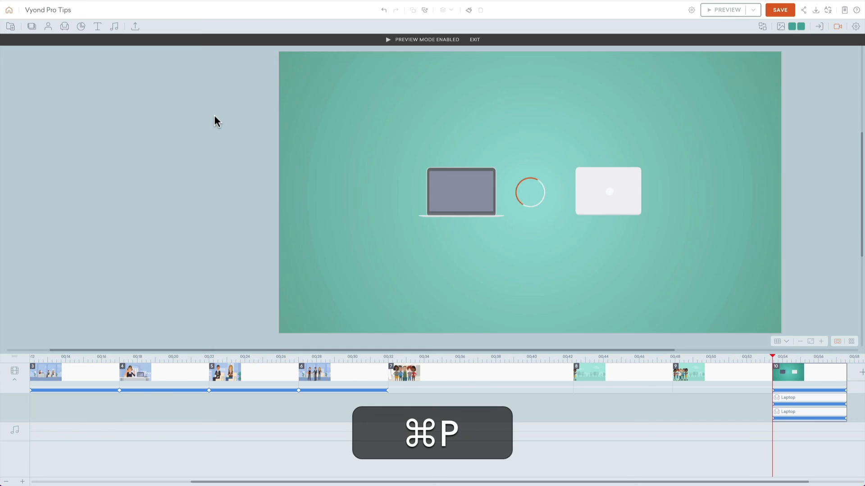